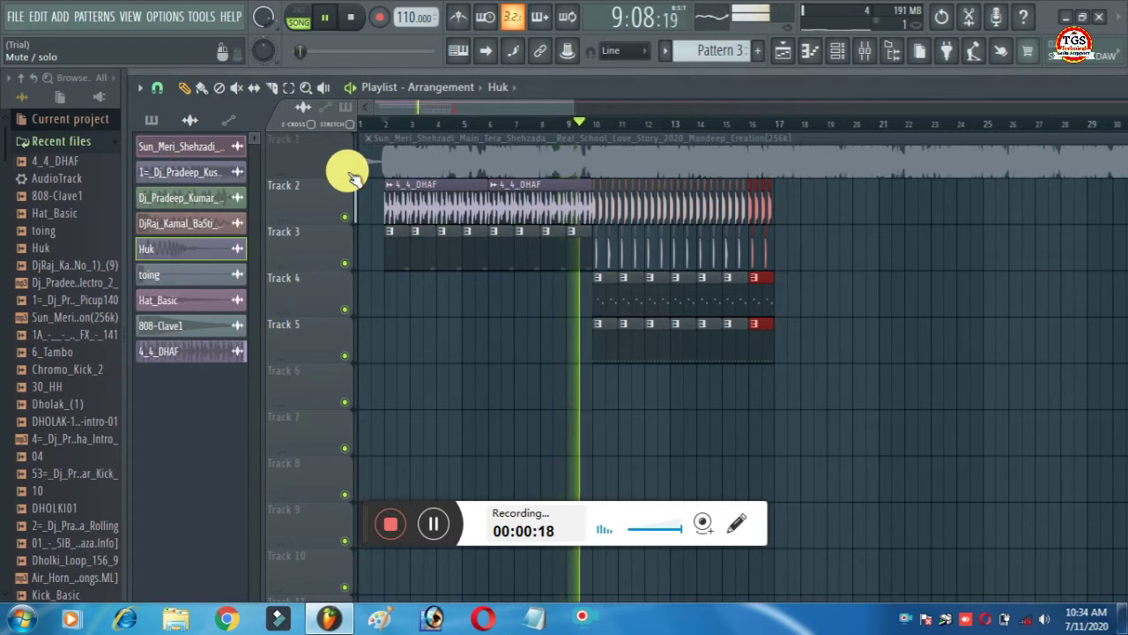
Step: Audition the arrangement while toggling the mute on Track 1, stop playback, leave Track 1 unmuted and return the playhead to bar 1
{"action": "left_click", "coordinate": [346, 171]}
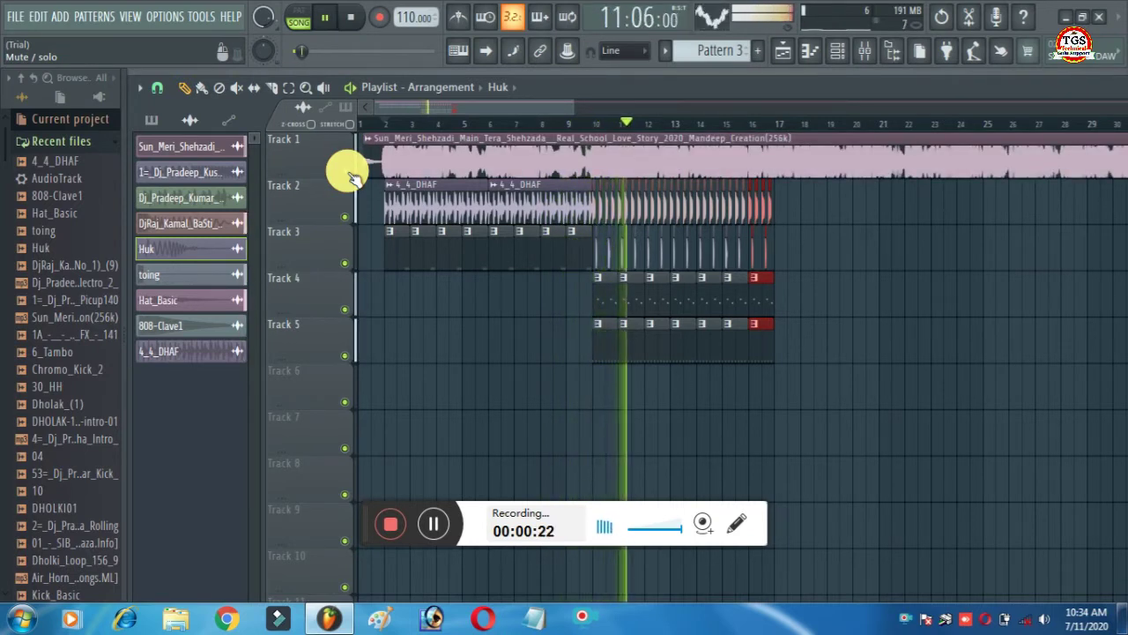
{"action": "left_click", "coordinate": [350, 172]}
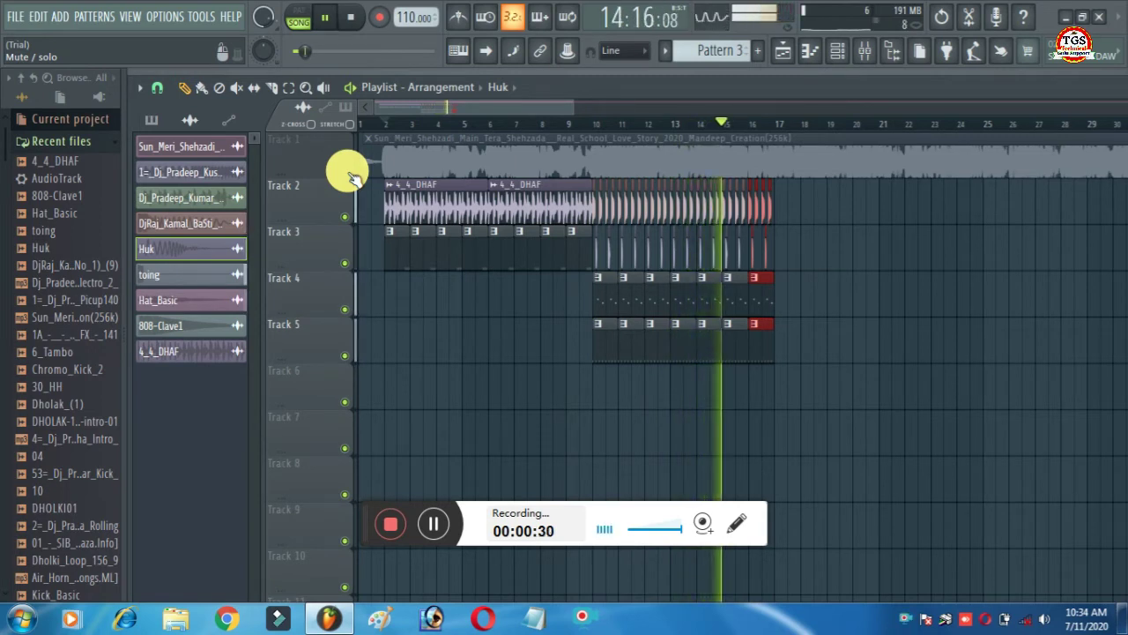
{"action": "left_click", "coordinate": [349, 173]}
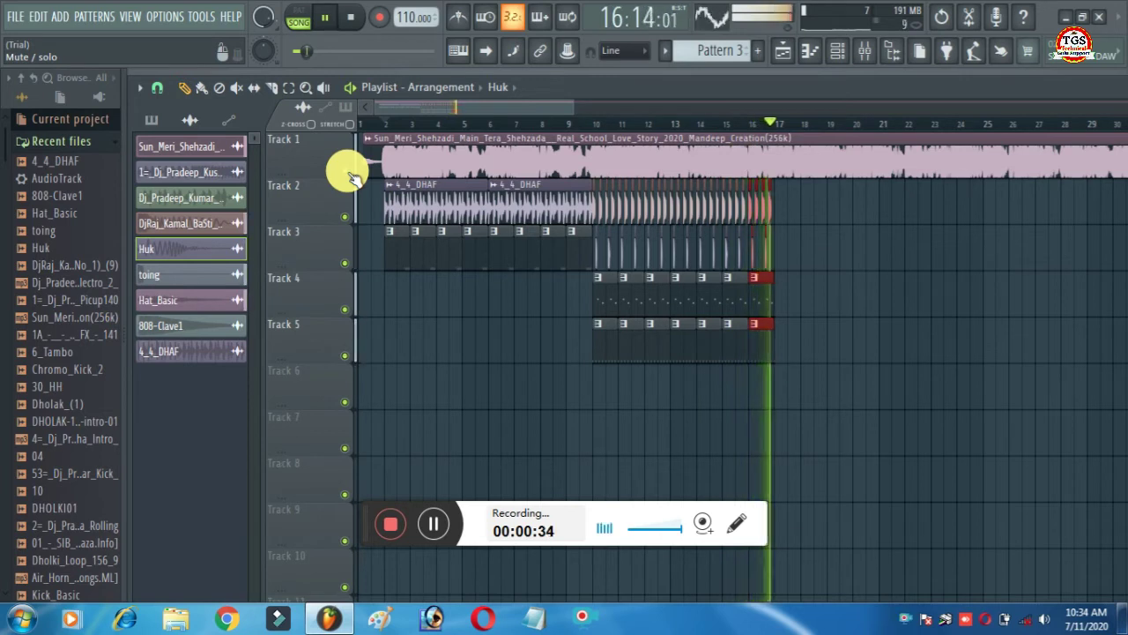
{"action": "key", "text": "space"}
{"action": "left_click", "coordinate": [349, 171]}
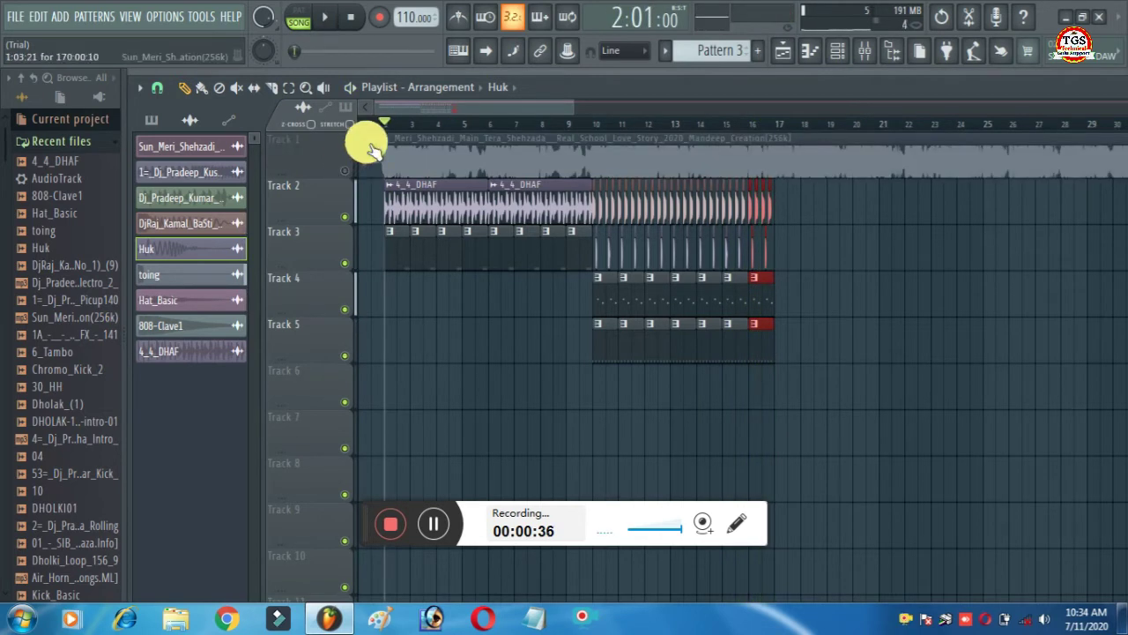
{"action": "left_click", "coordinate": [346, 170]}
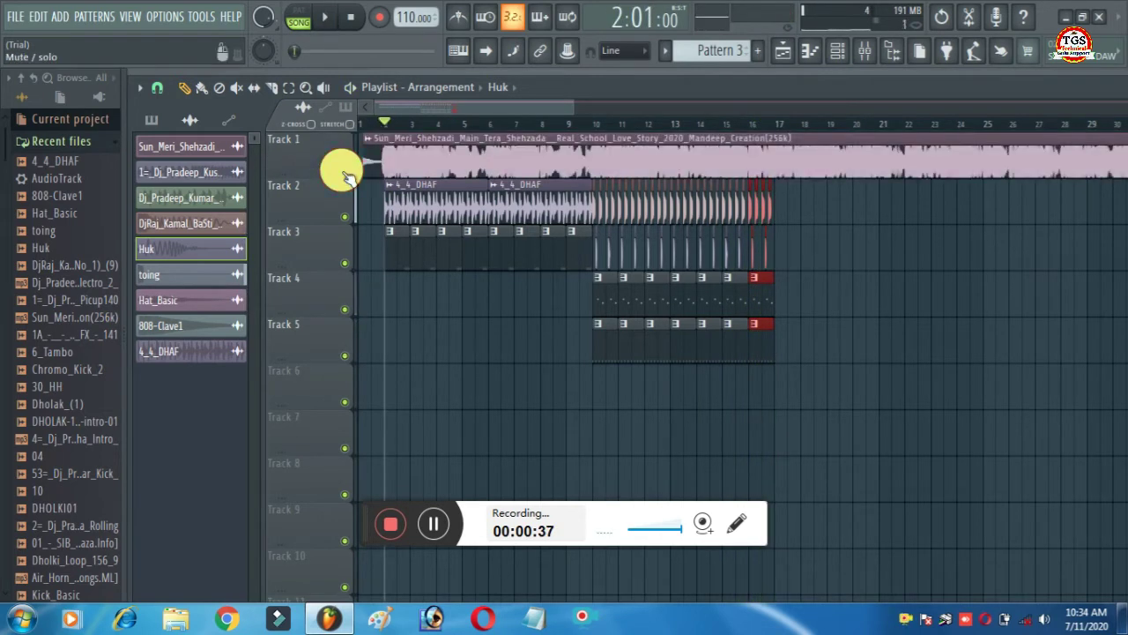
{"action": "left_click", "coordinate": [366, 121]}
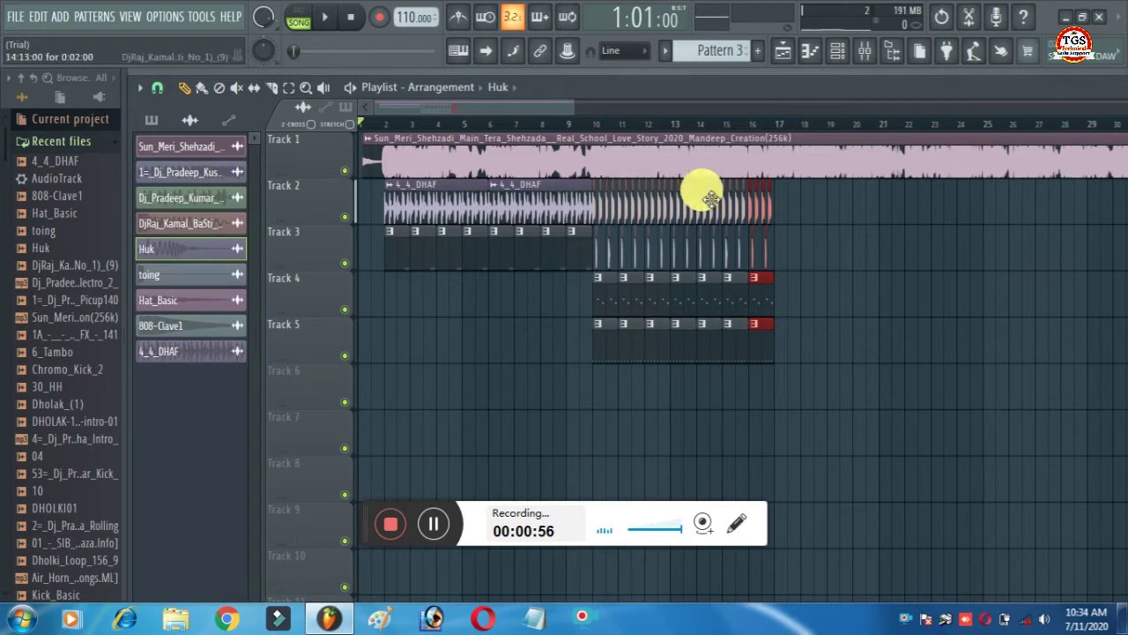
Step: Delete all the beat and pattern clips on Tracks 2 to 5, keeping only the song on Track 1
{"action": "scroll", "coordinate": [820, 116], "scroll_direction": "right", "scroll_amount": 5}
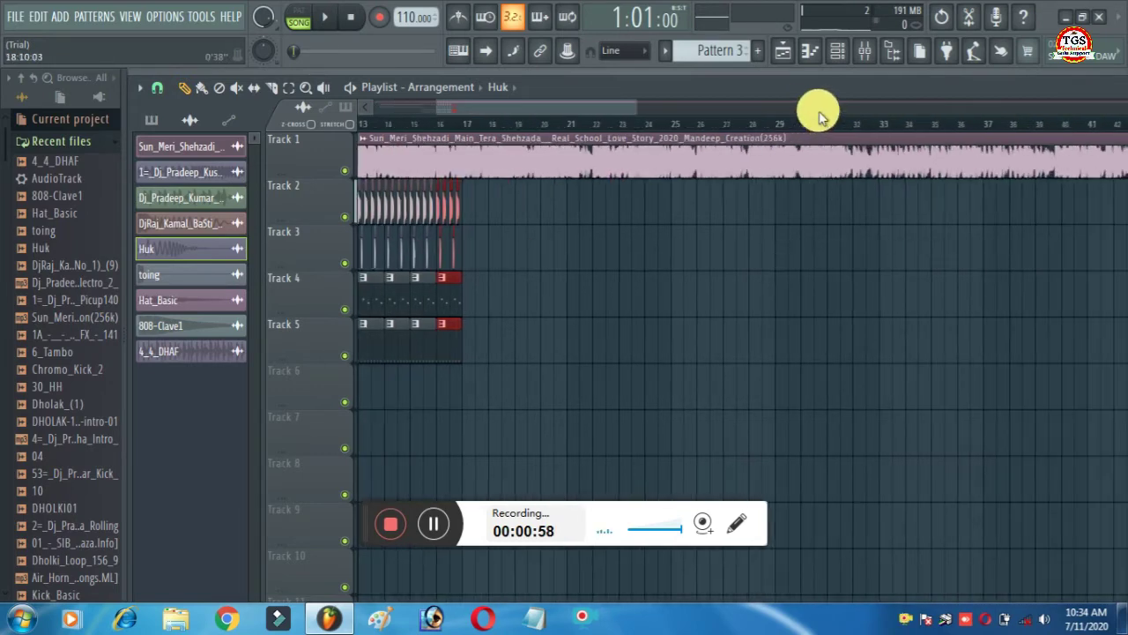
{"action": "scroll", "coordinate": [821, 117], "scroll_direction": "left", "scroll_amount": 5}
{"action": "scroll", "coordinate": [821, 117], "scroll_direction": "left", "scroll_amount": 1}
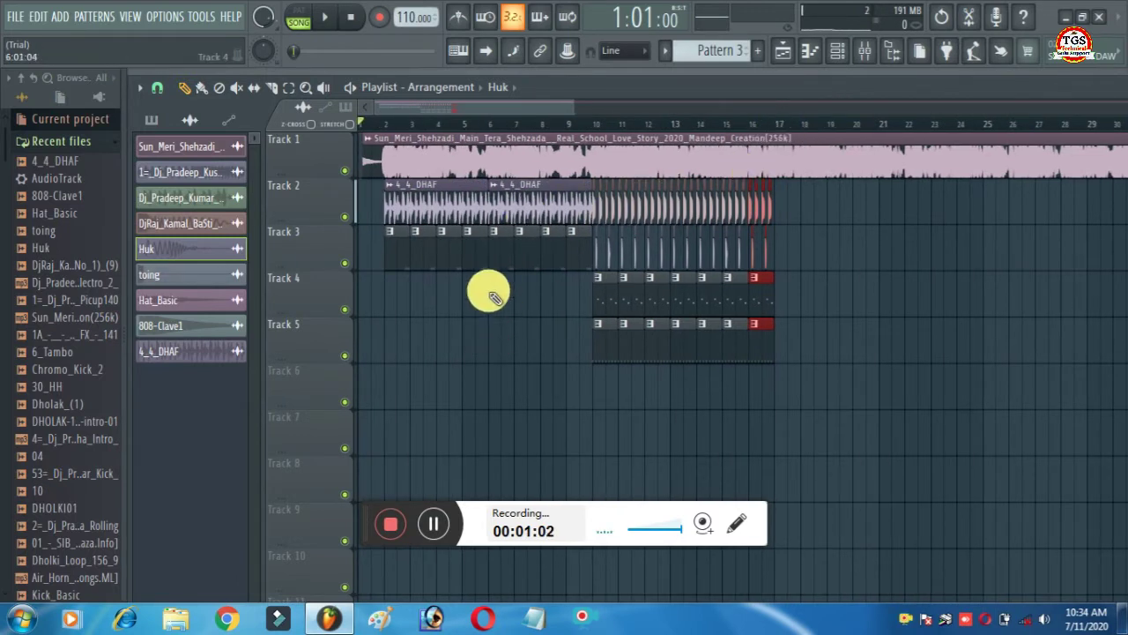
{"action": "mouse_move", "coordinate": [489, 278]}
{"action": "left_mouse_down"}
{"action": "mouse_move", "coordinate": [601, 250]}
{"action": "mouse_move", "coordinate": [441, 259]}
{"action": "mouse_move", "coordinate": [718, 267]}
{"action": "mouse_move", "coordinate": [574, 323]}
{"action": "mouse_move", "coordinate": [681, 351]}
{"action": "mouse_move", "coordinate": [775, 290]}
{"action": "mouse_move", "coordinate": [775, 219]}
{"action": "mouse_move", "coordinate": [592, 194]}
{"action": "mouse_move", "coordinate": [408, 188]}
{"action": "left_mouse_up"}
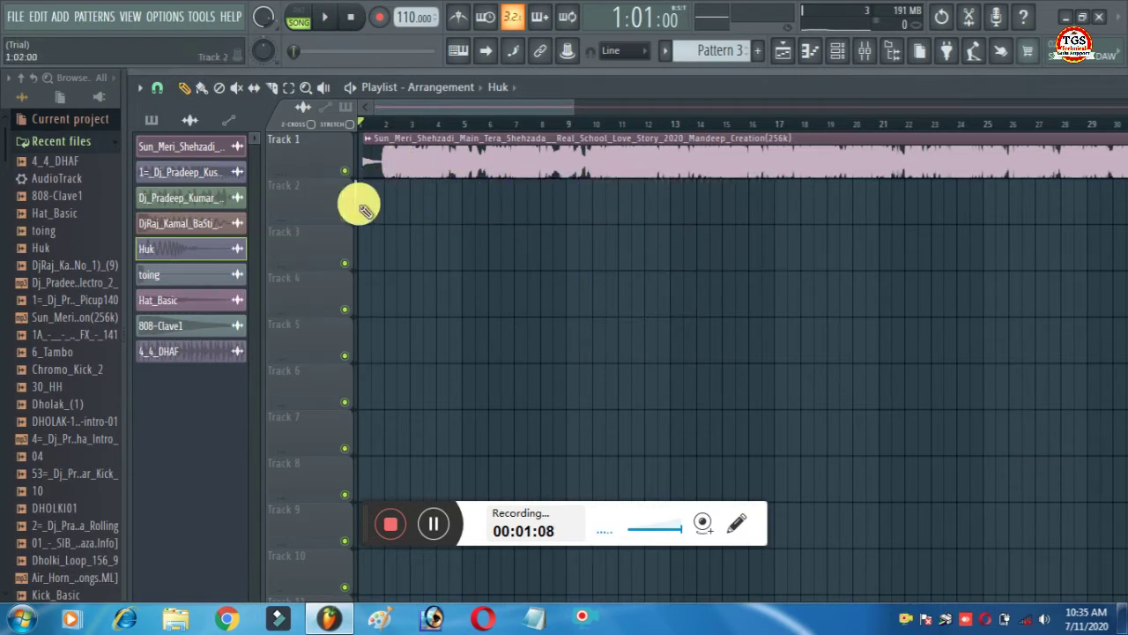
Step: Open the Picup140 and Electro_2 samples from the audio clip list and preview their sounds
{"action": "left_click", "coordinate": [179, 173]}
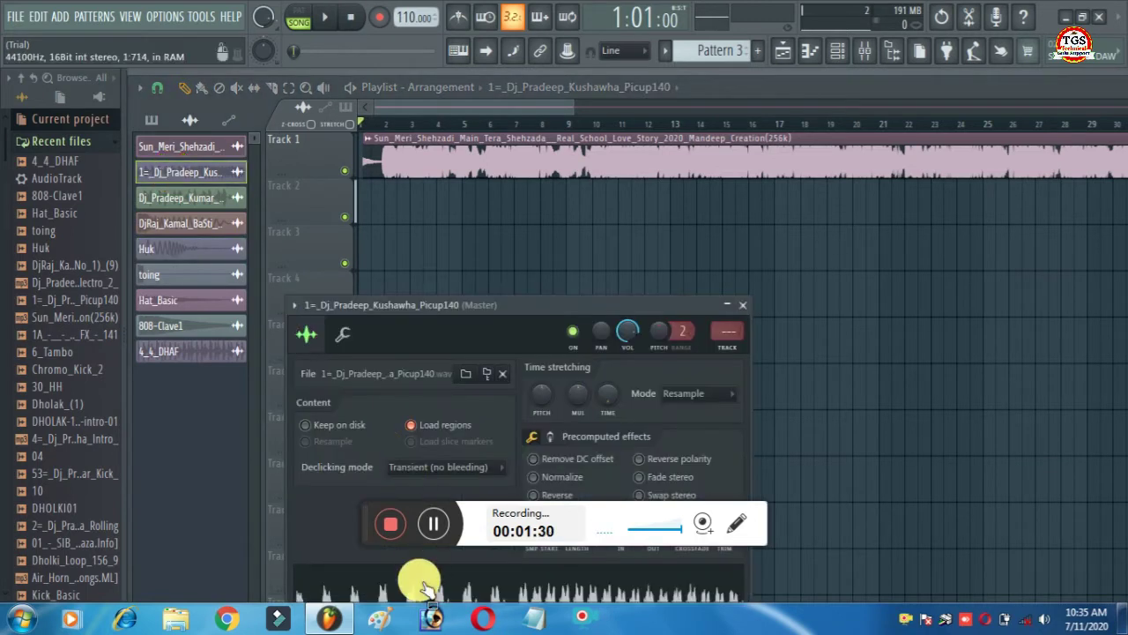
{"action": "left_click_drag", "start_coordinate": [461, 307], "coordinate": [445, 140]}
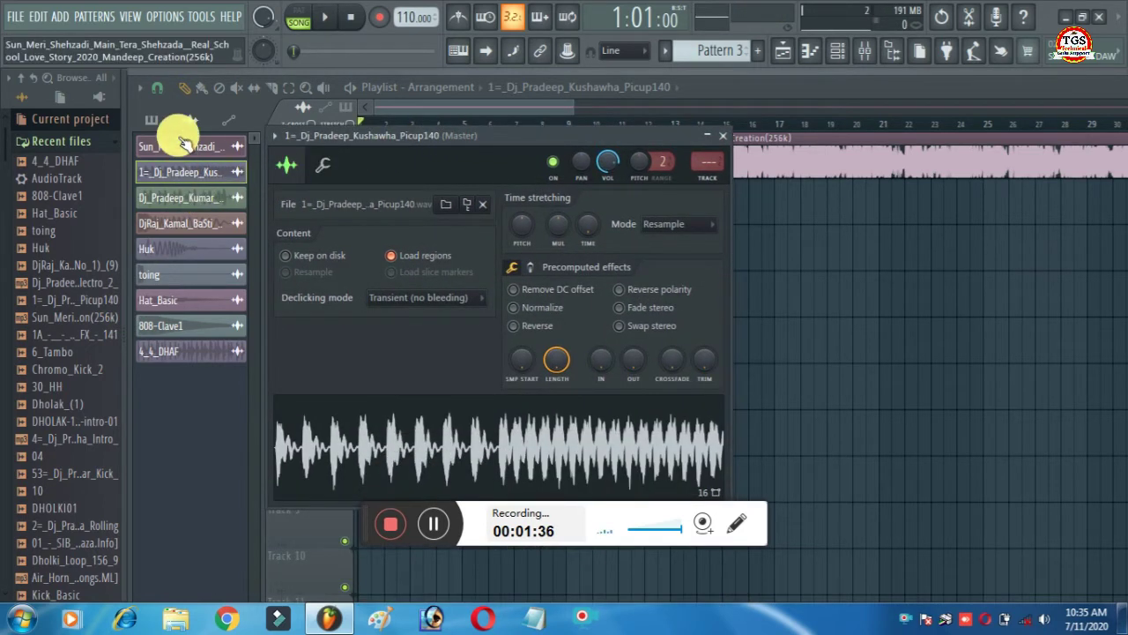
{"action": "left_click", "coordinate": [180, 205]}
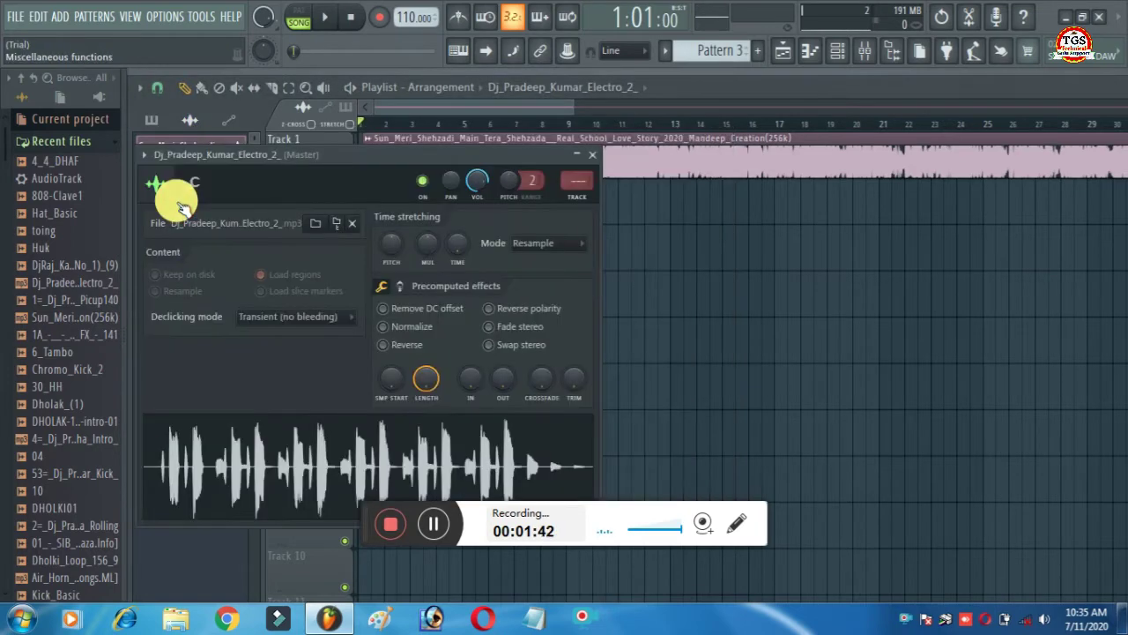
{"action": "left_click", "coordinate": [265, 476]}
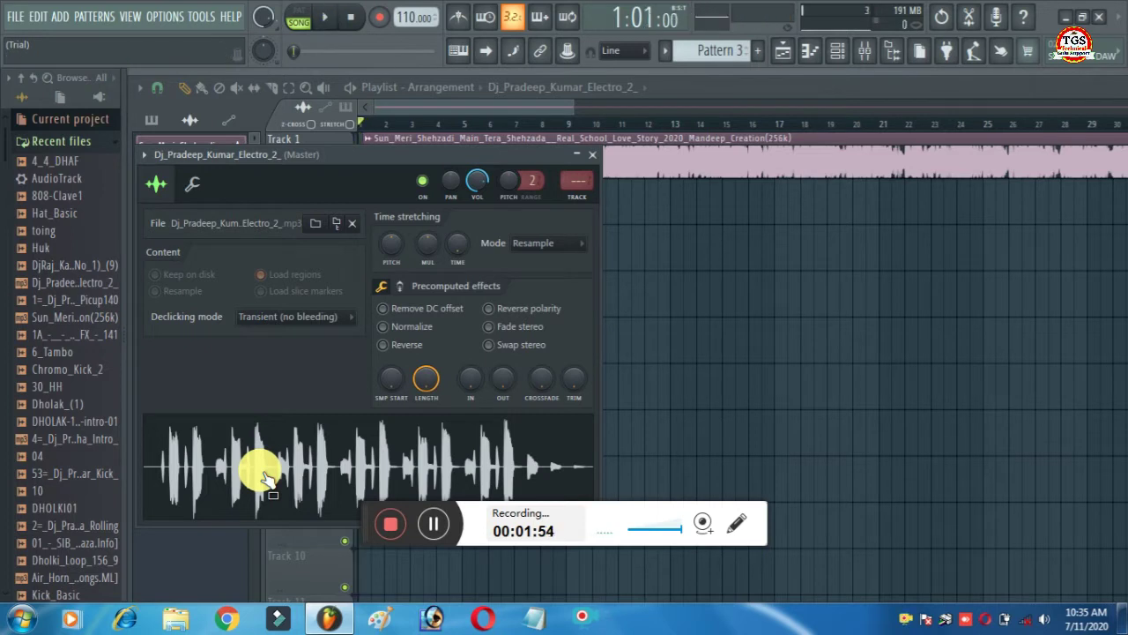
{"action": "left_click", "coordinate": [322, 441]}
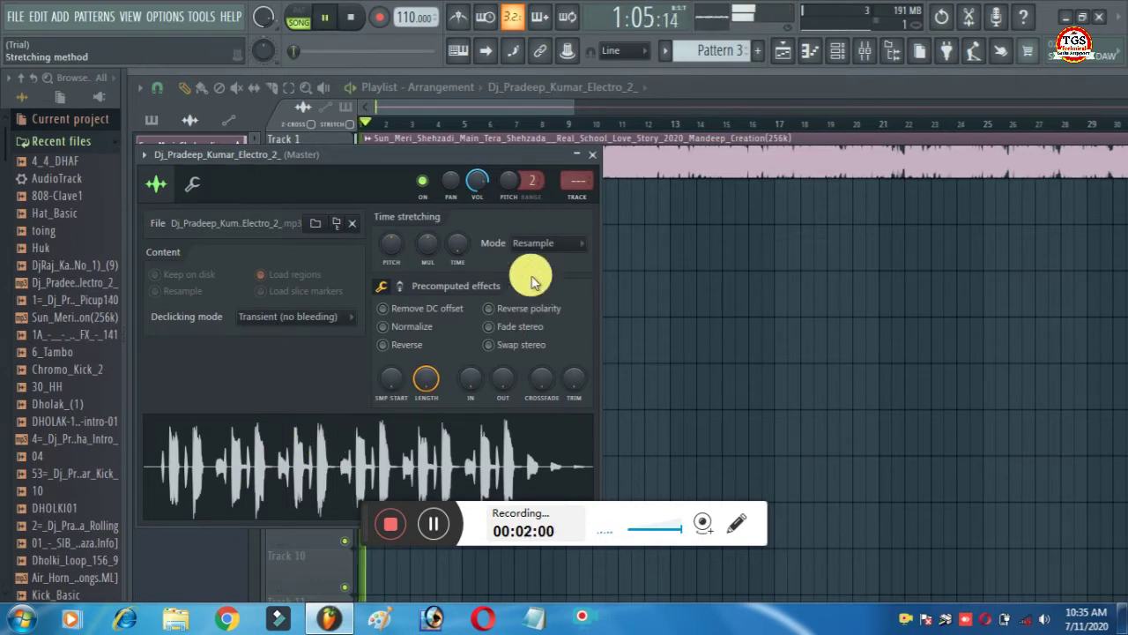
{"action": "left_click", "coordinate": [600, 154]}
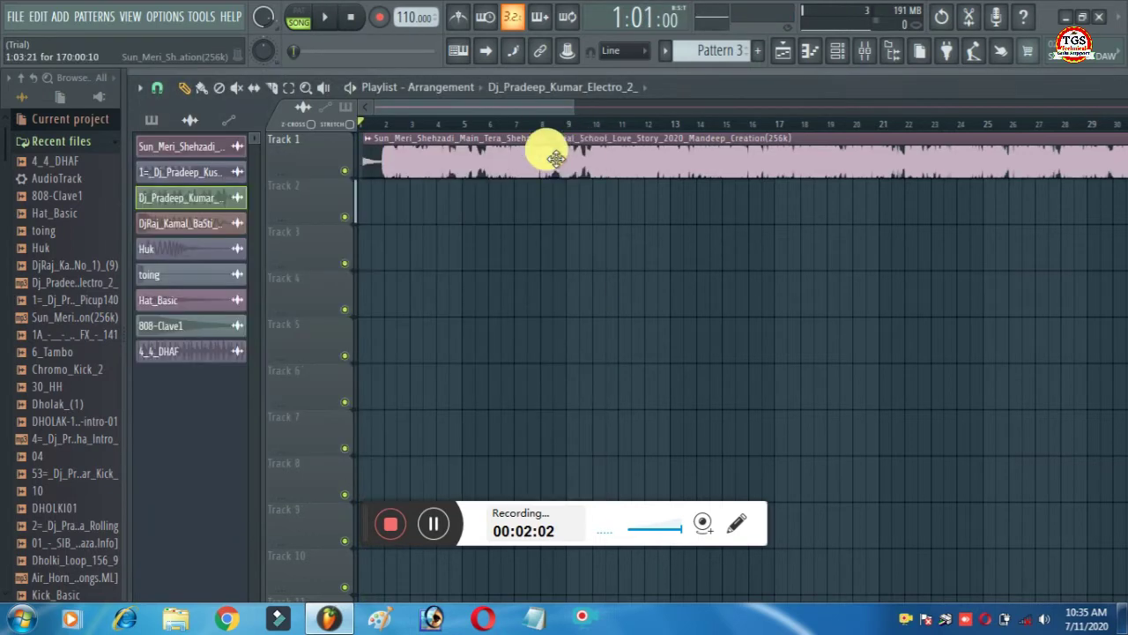
Step: Open the BaSti_No_1 and Huk samples one after the other, preview them and close their settings
{"action": "left_click", "coordinate": [210, 226]}
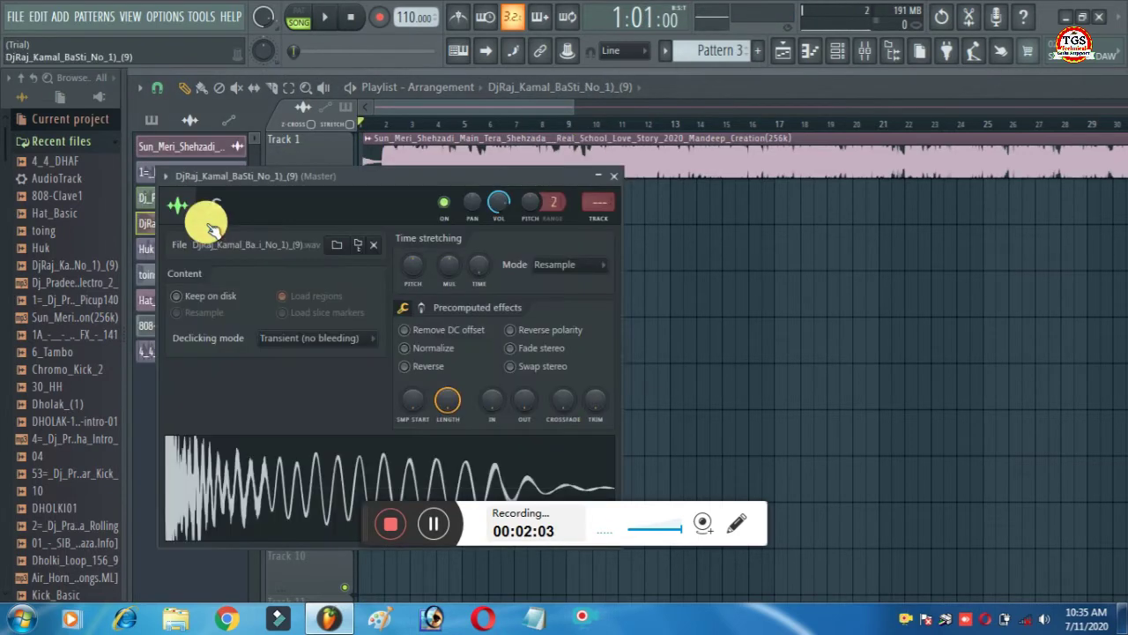
{"action": "left_click", "coordinate": [242, 467]}
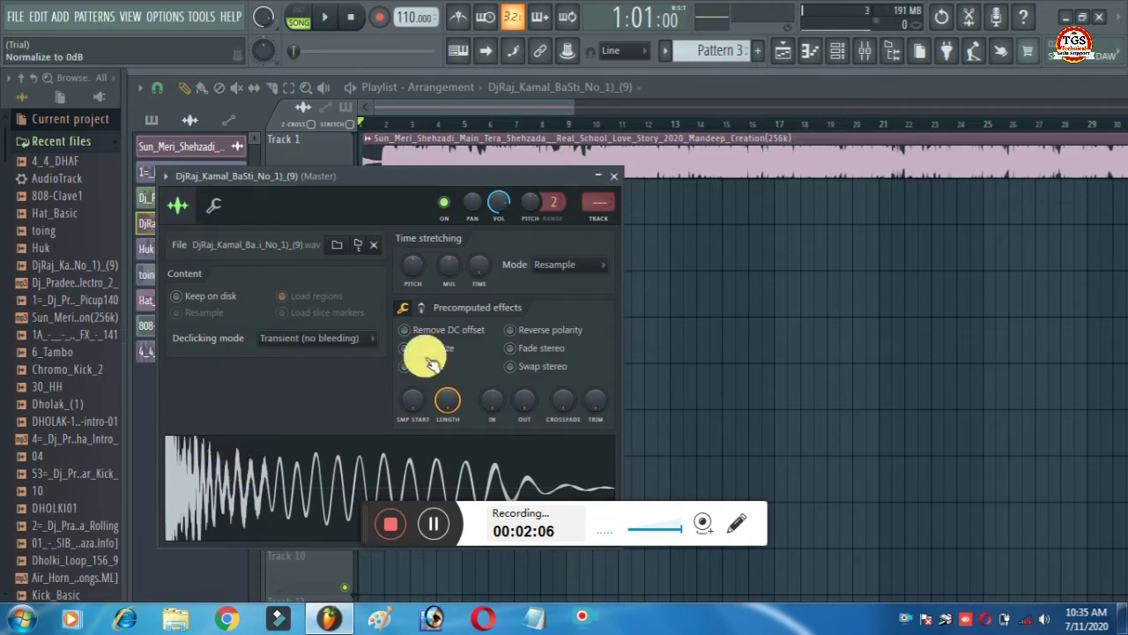
{"action": "left_click", "coordinate": [617, 176]}
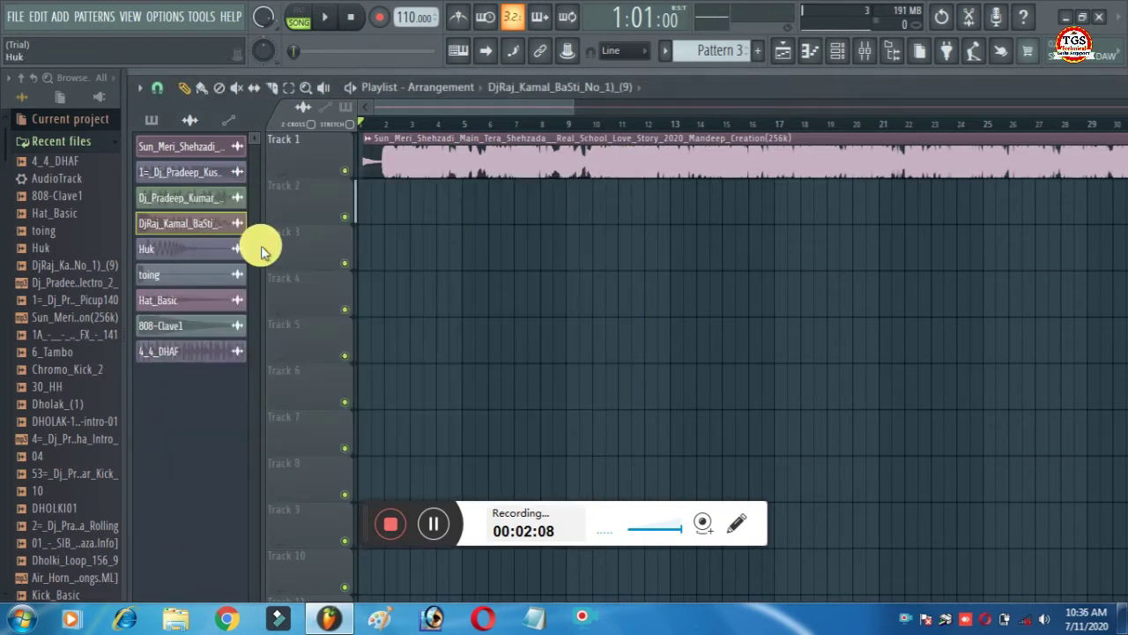
{"action": "left_click", "coordinate": [193, 246]}
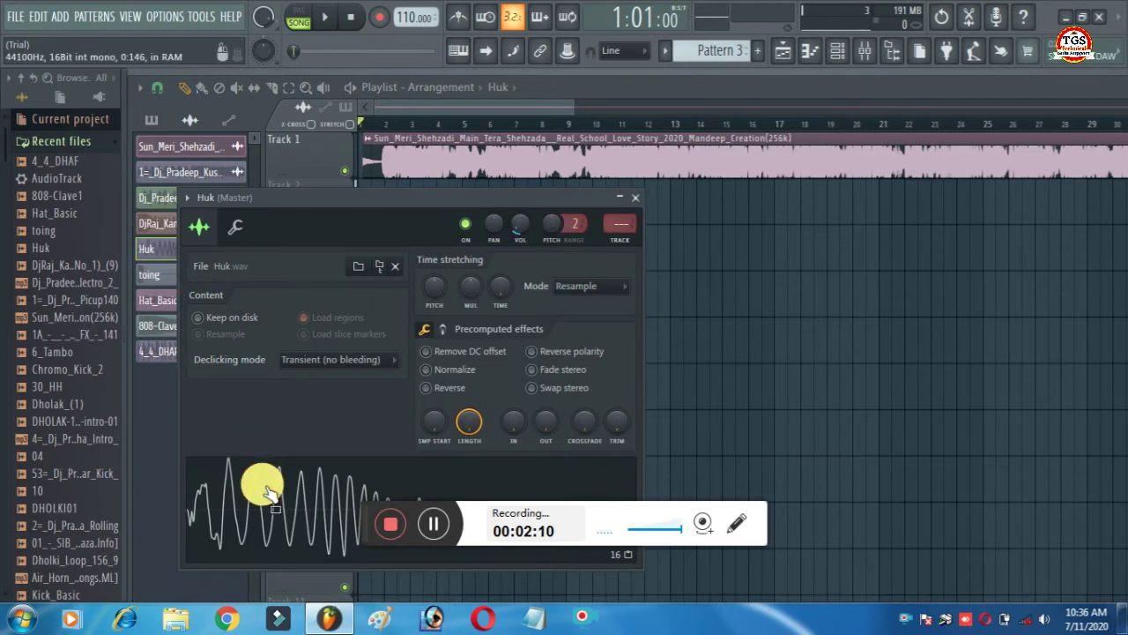
{"action": "left_click", "coordinate": [634, 198]}
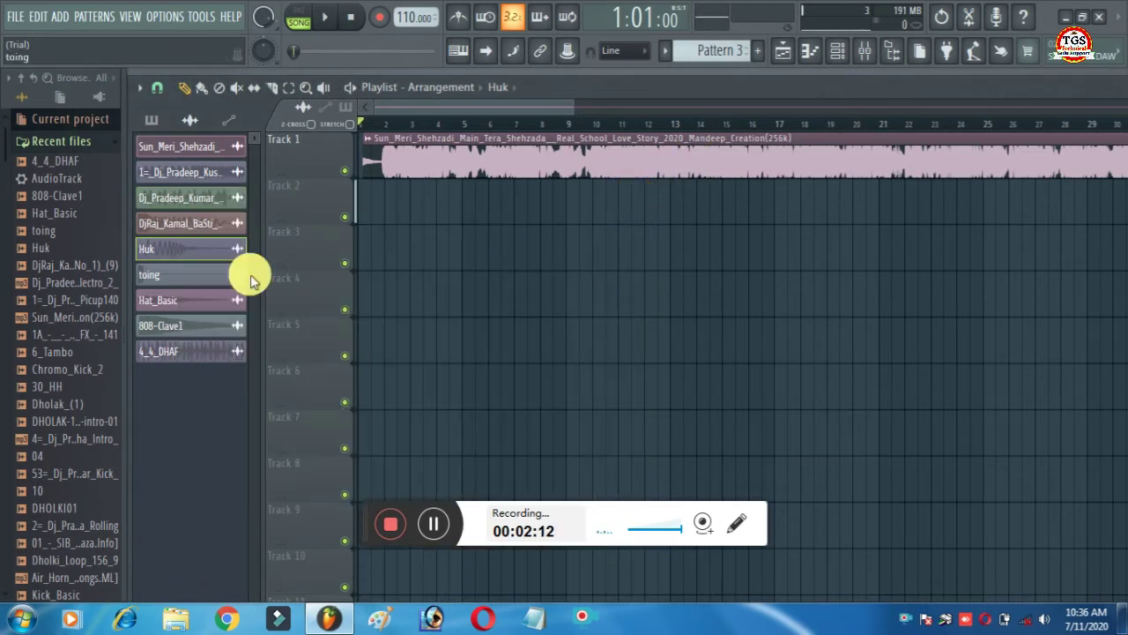
Step: Open the toing, Hat_Basic and 808-Clave1 samples in turn to preview their sounds
{"action": "left_click", "coordinate": [165, 277]}
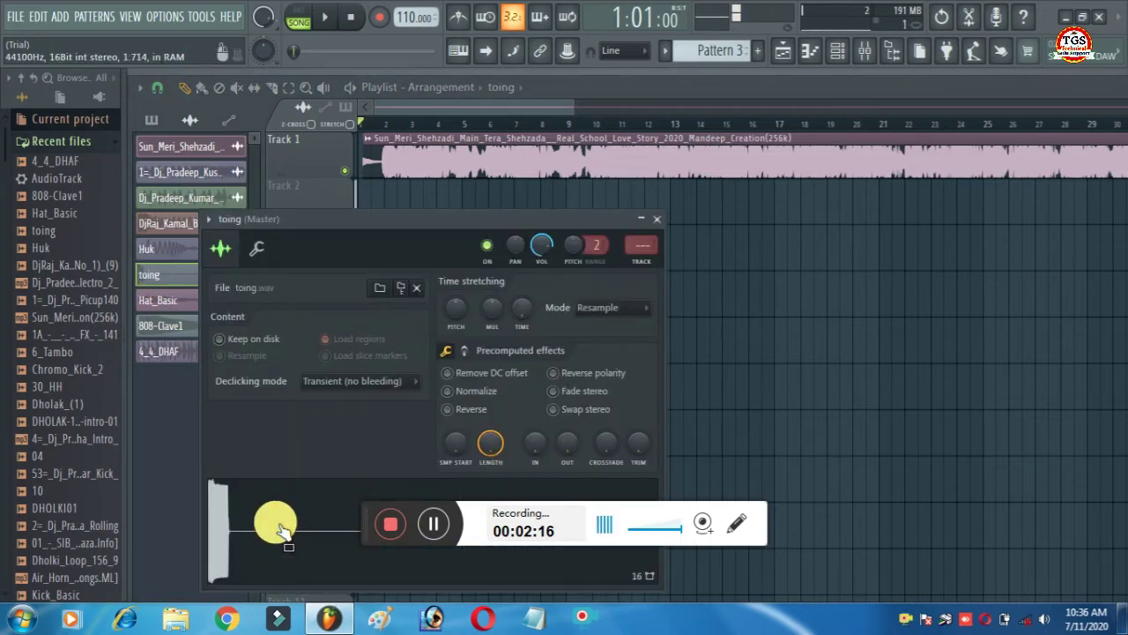
{"action": "left_click", "coordinate": [173, 300]}
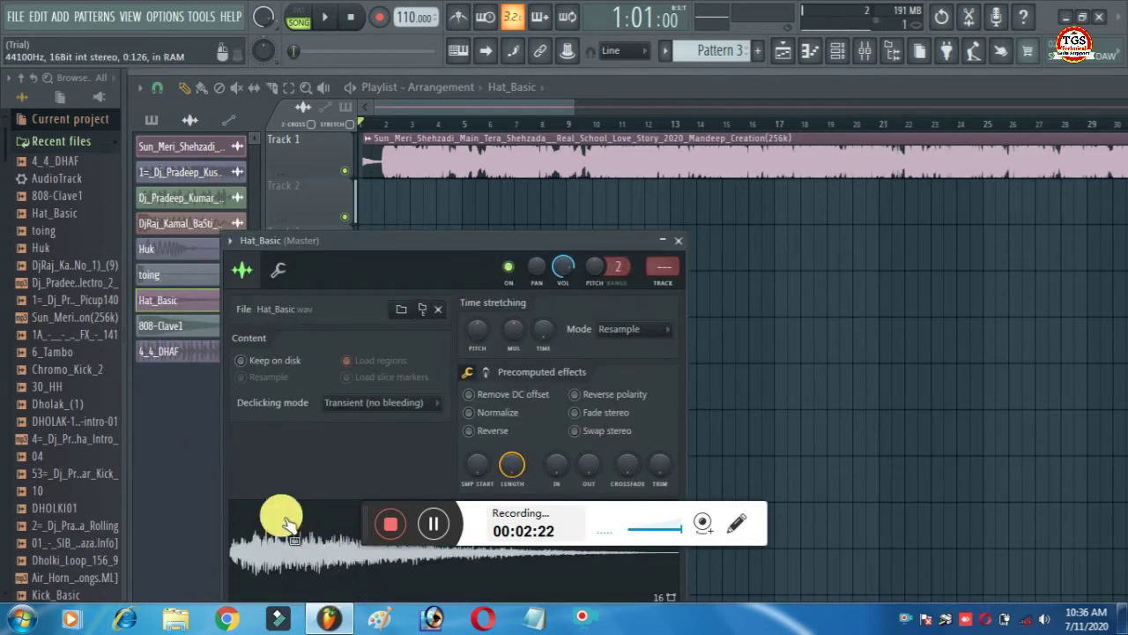
{"action": "left_click", "coordinate": [189, 325]}
{"action": "left_click", "coordinate": [343, 573]}
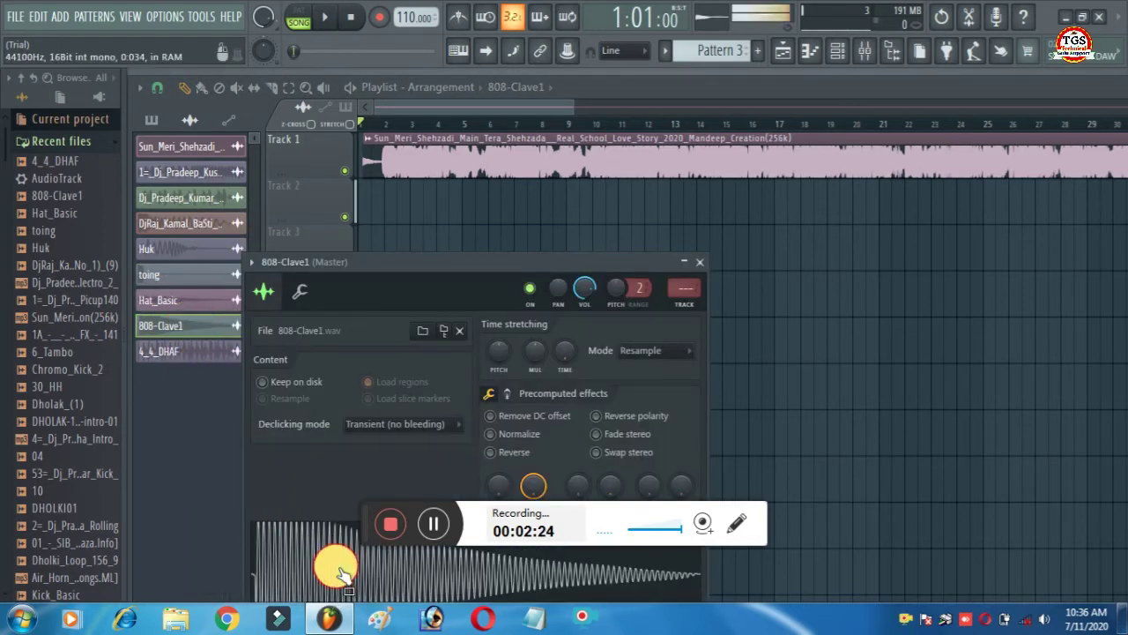
Step: Open the 4_4_DHAF sample, preview its loop and close its settings
{"action": "left_click", "coordinate": [194, 355]}
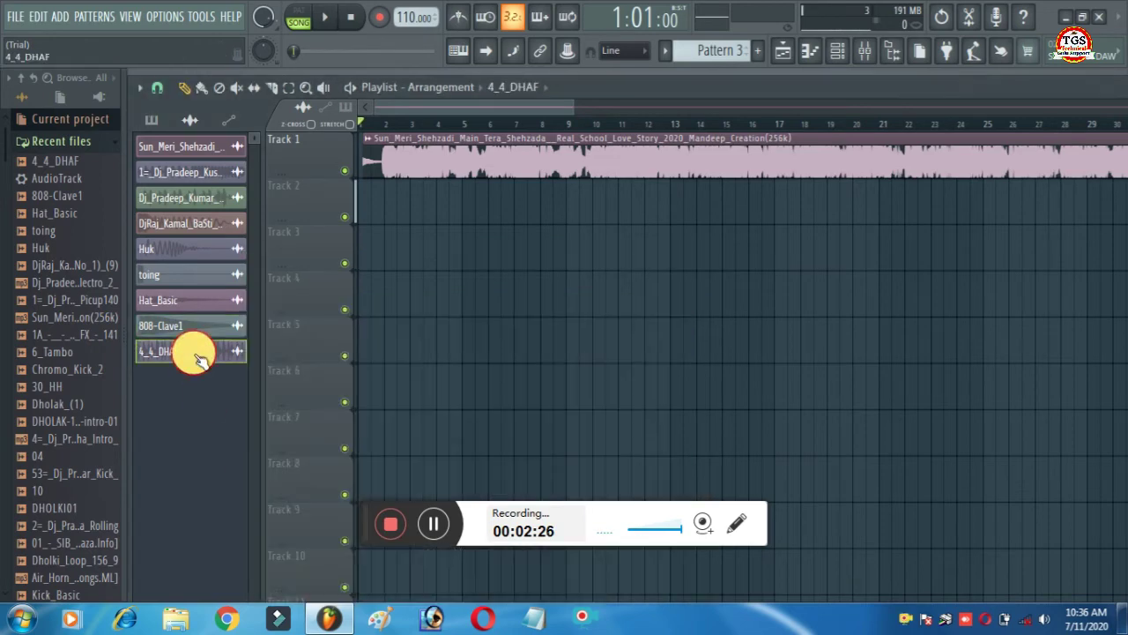
{"action": "left_click_drag", "start_coordinate": [415, 280], "coordinate": [388, 63]}
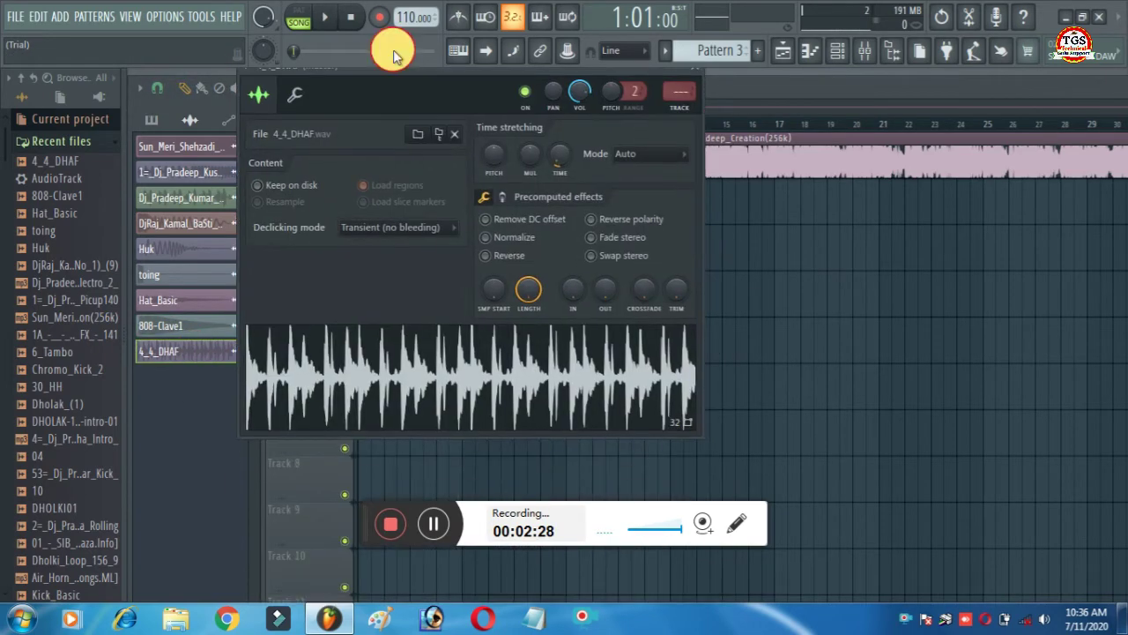
{"action": "left_click", "coordinate": [418, 370]}
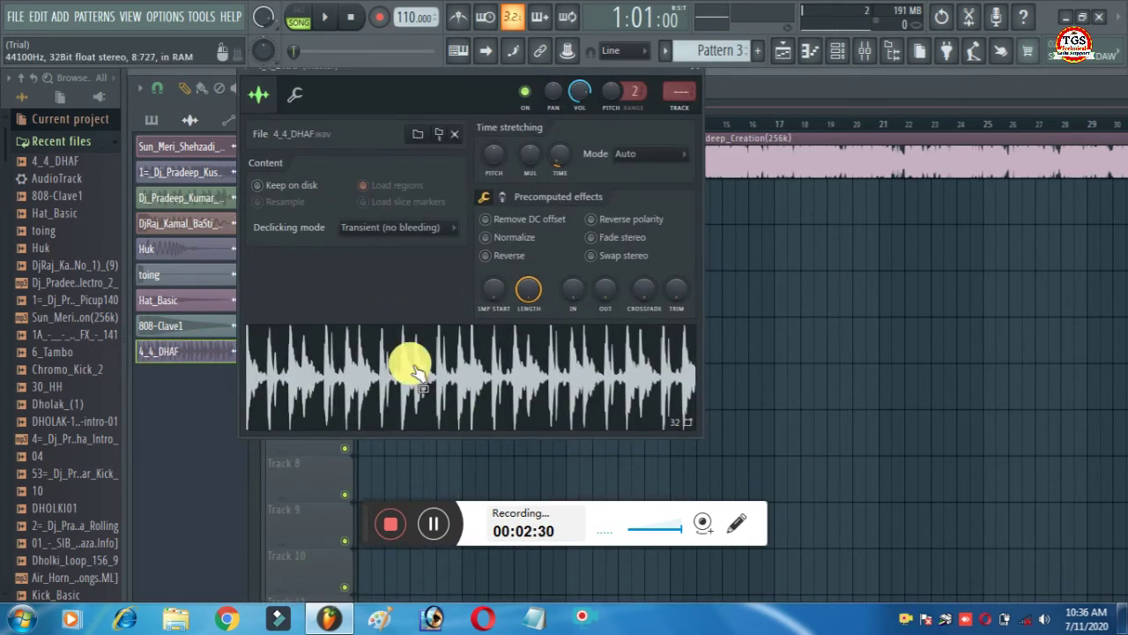
{"action": "left_click", "coordinate": [417, 372]}
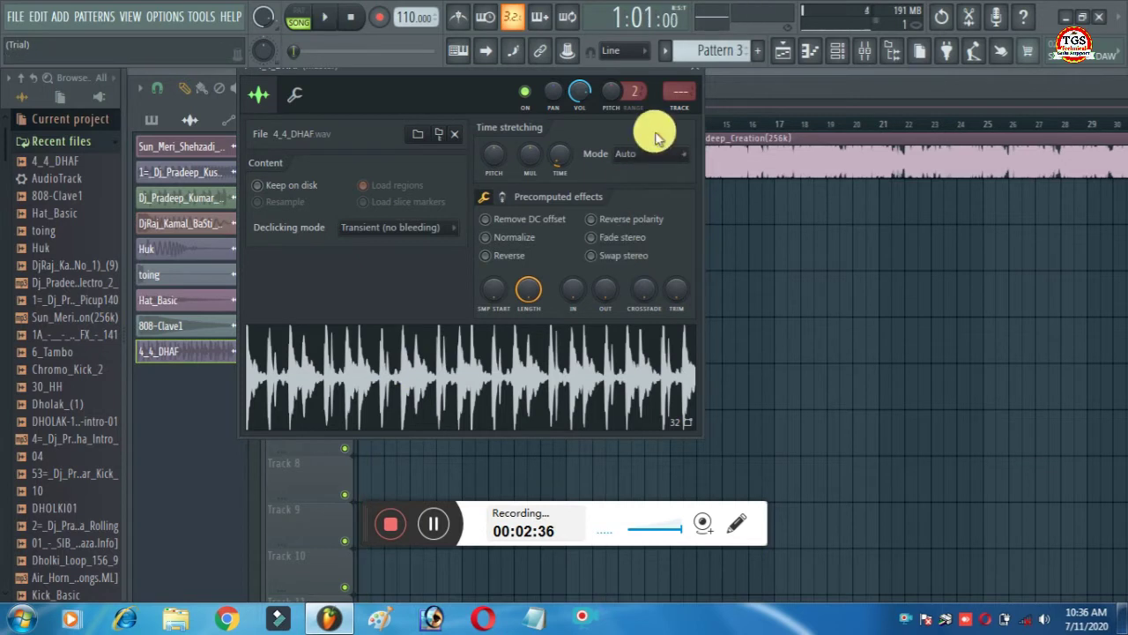
{"action": "scroll", "coordinate": [728, 51], "scroll_direction": "up", "scroll_amount": 1}
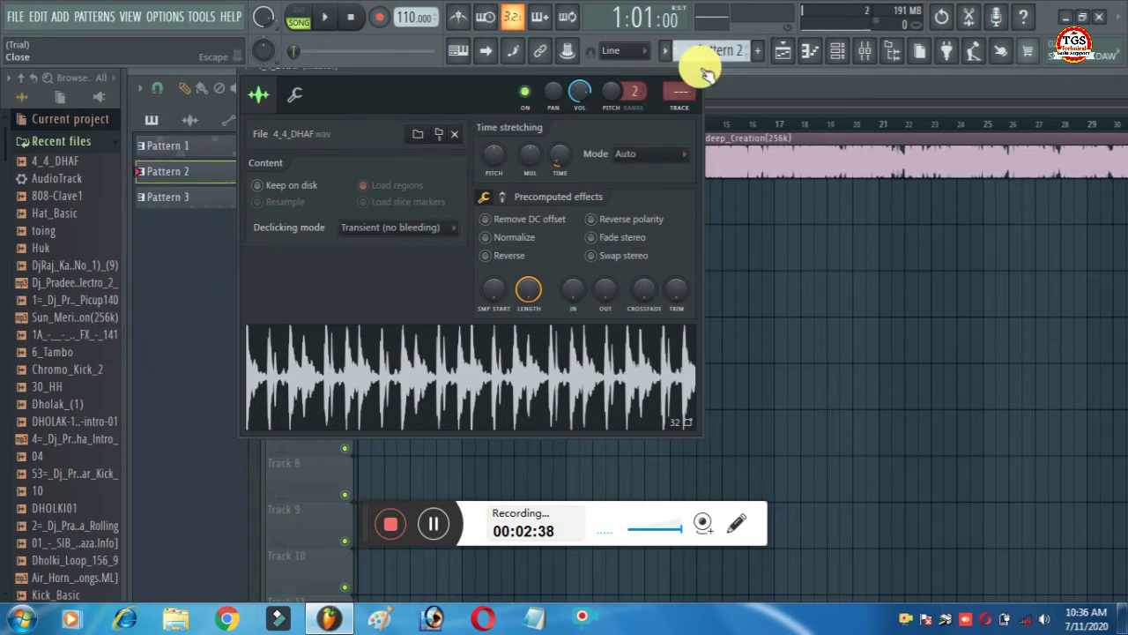
{"action": "left_click", "coordinate": [695, 69]}
Step: Place two back-to-back 4_4_DHAF audio clips on Track 2 from bar 2 to bar 10 and set the playhead at bar 2
{"action": "left_click", "coordinate": [188, 118]}
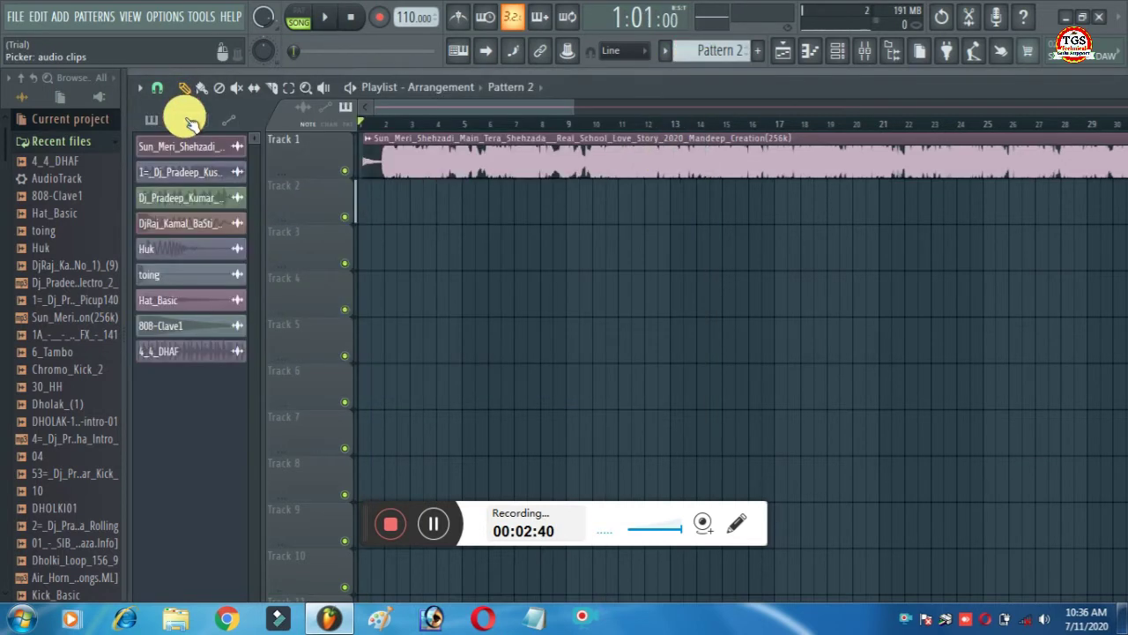
{"action": "left_click_drag", "start_coordinate": [194, 350], "coordinate": [436, 219]}
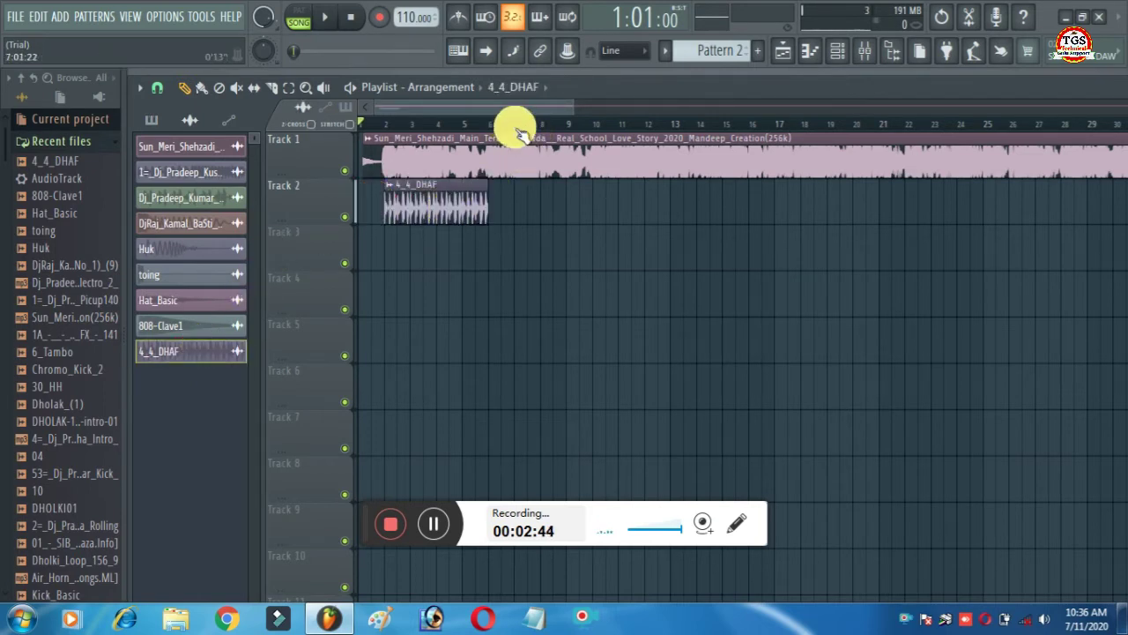
{"action": "left_click", "coordinate": [487, 210]}
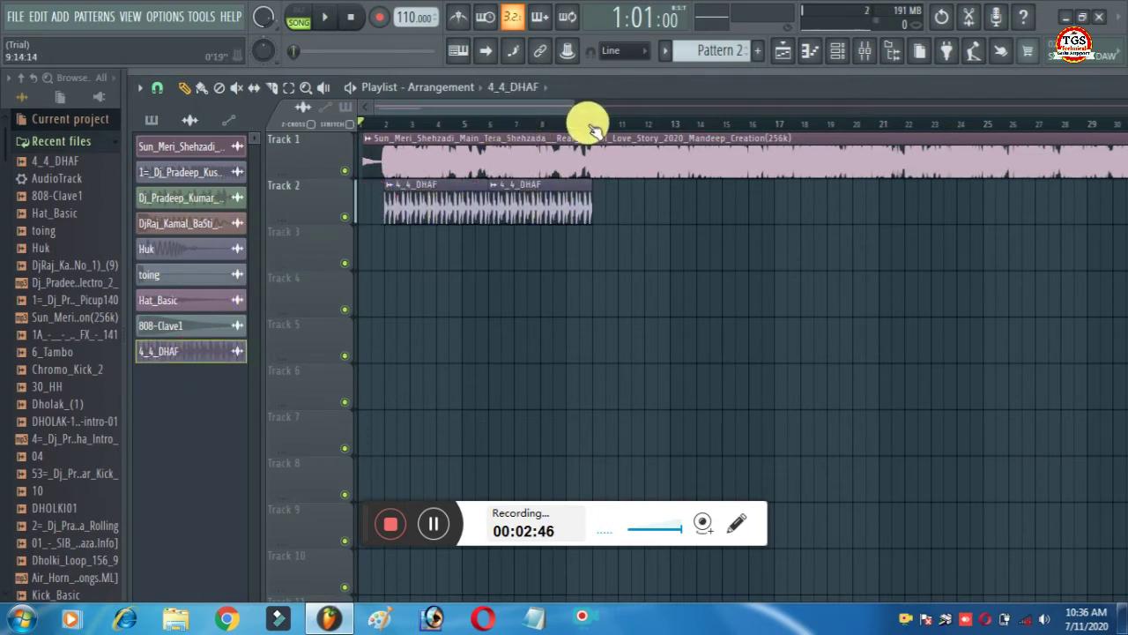
{"action": "scroll", "coordinate": [591, 125], "scroll_direction": "up", "scroll_amount": 1}
{"action": "scroll", "coordinate": [591, 125], "scroll_direction": "down", "scroll_amount": 3}
{"action": "left_click", "coordinate": [386, 124]}
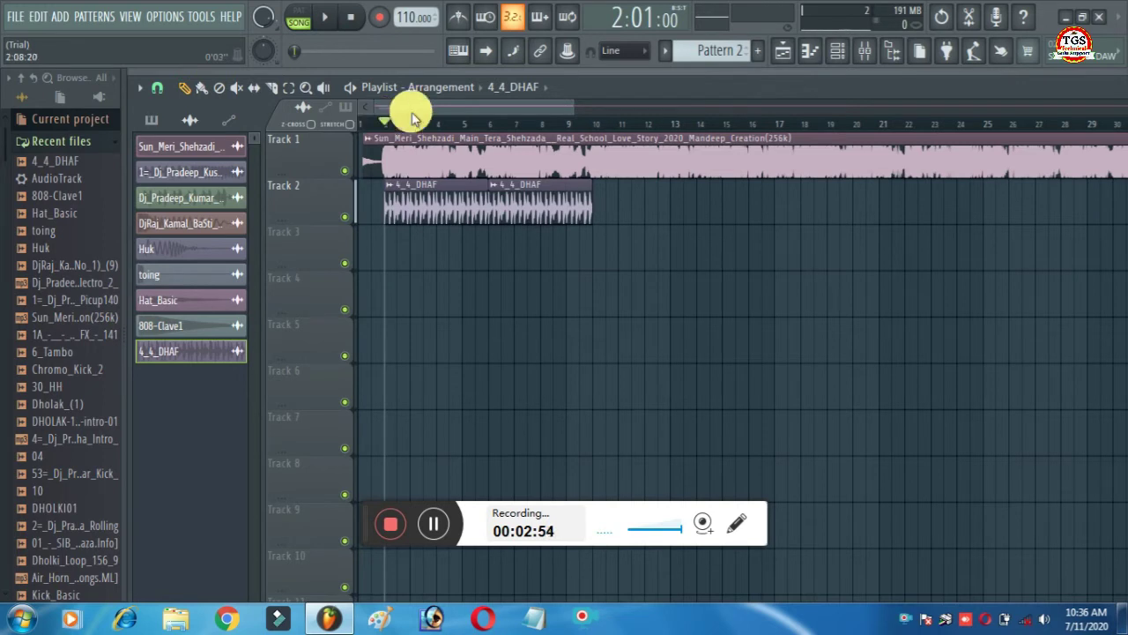
Step: Make Pattern 1 the active pattern and show its channels and steps in the Channel rack
{"action": "left_click", "coordinate": [720, 49]}
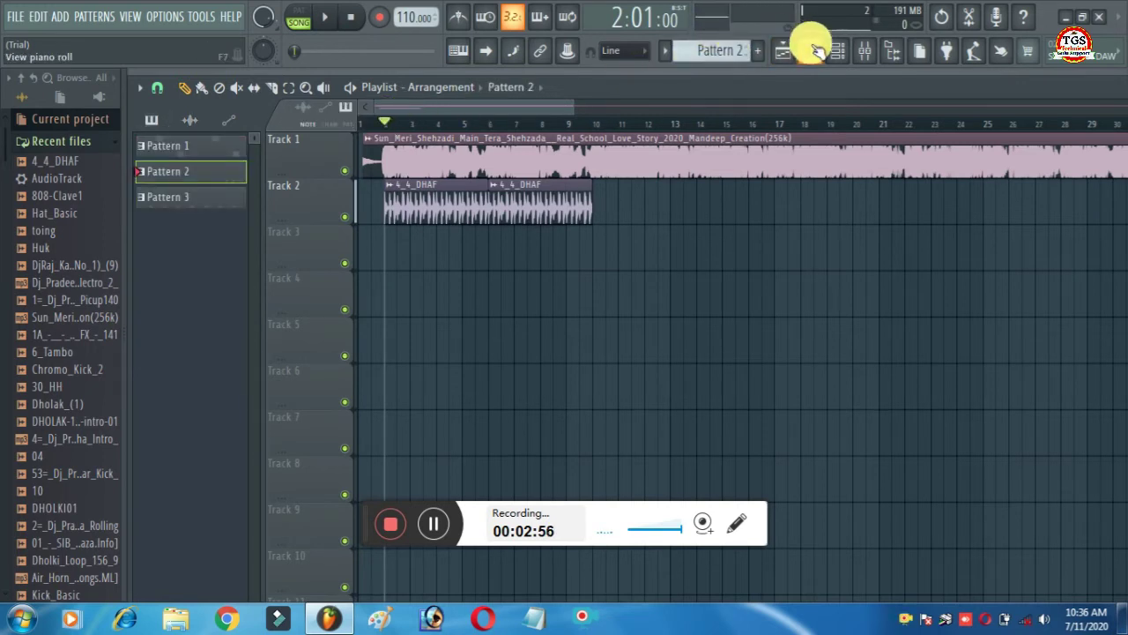
{"action": "scroll", "coordinate": [717, 51], "scroll_direction": "up", "scroll_amount": 1}
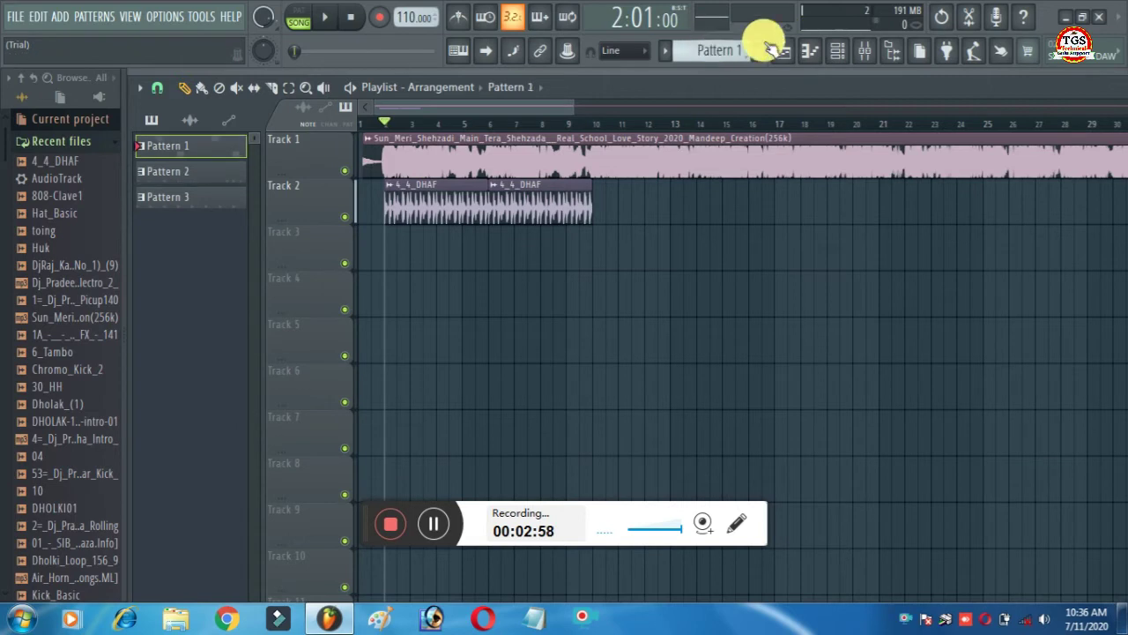
{"action": "left_click", "coordinate": [851, 55]}
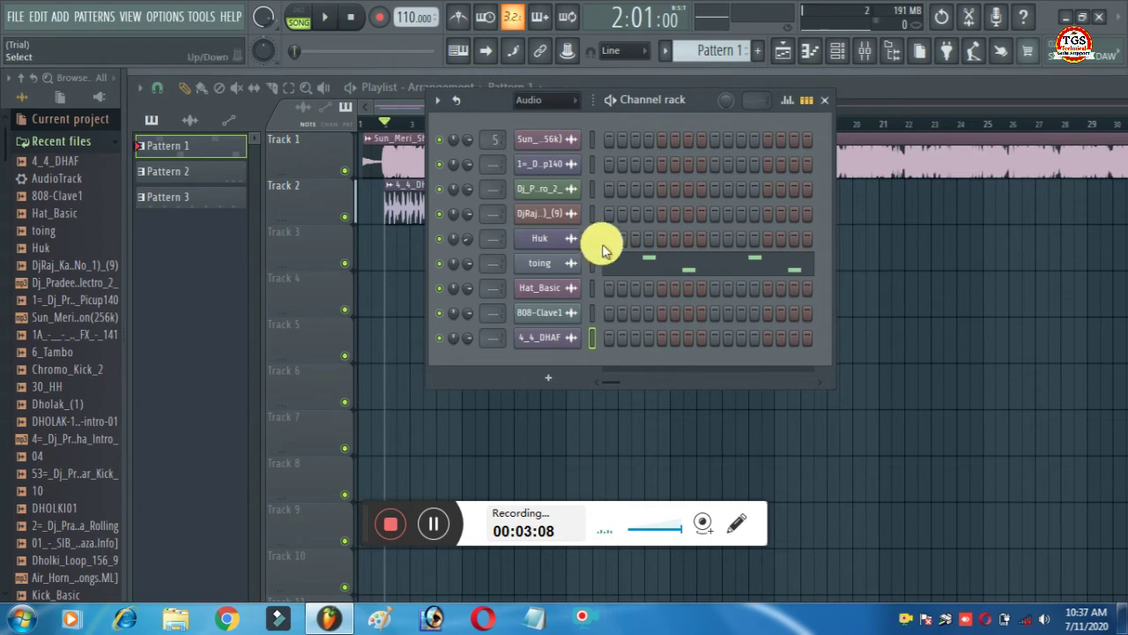
Step: Try Huk hits on steps 4, 7, 12 and 15 of Pattern 1 and clear them again
{"action": "left_click", "coordinate": [647, 239]}
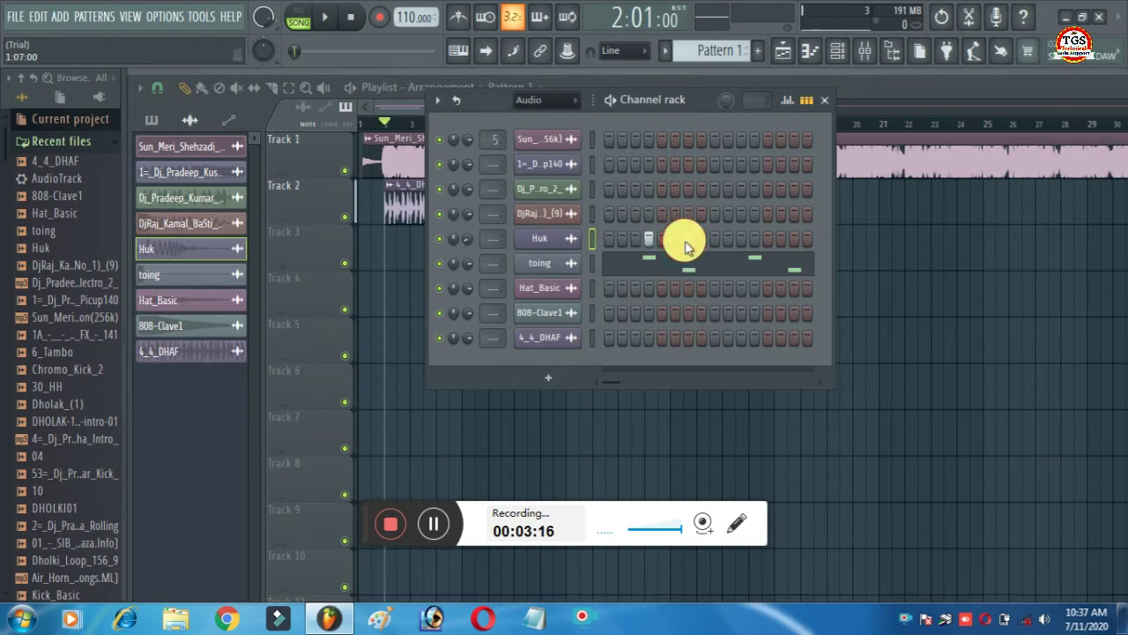
{"action": "left_click", "coordinate": [687, 240]}
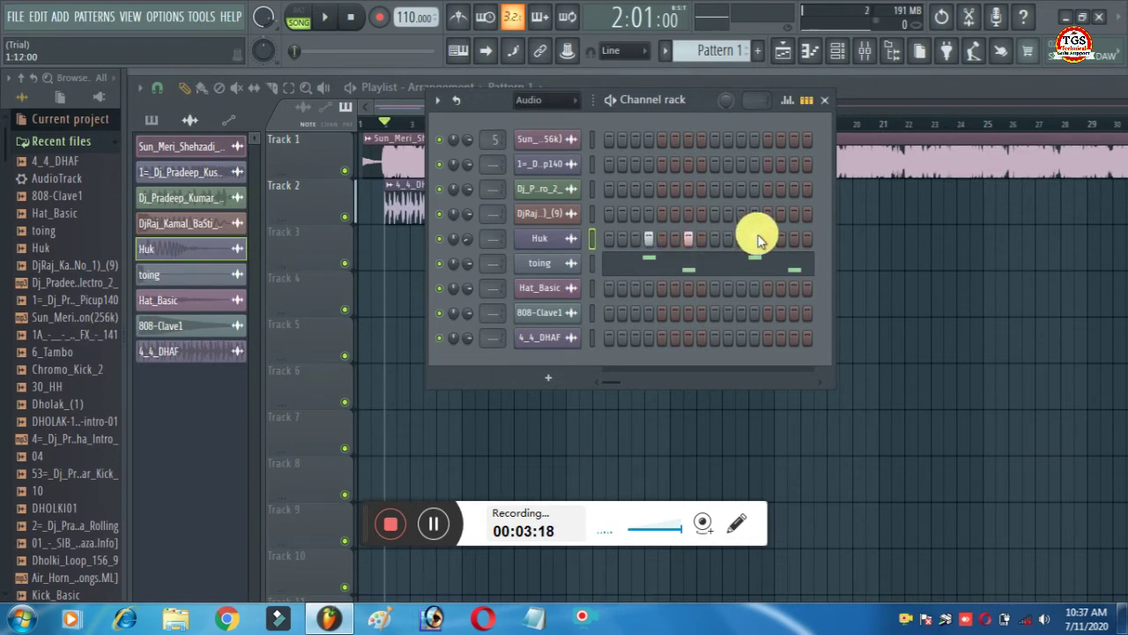
{"action": "left_click", "coordinate": [754, 239]}
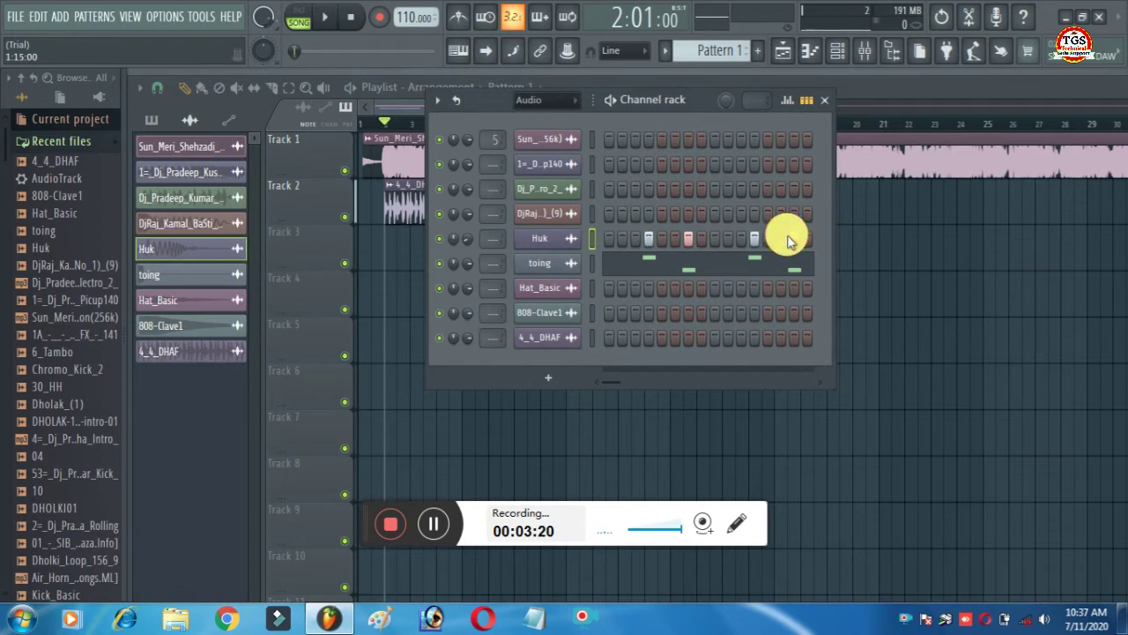
{"action": "left_click", "coordinate": [793, 238]}
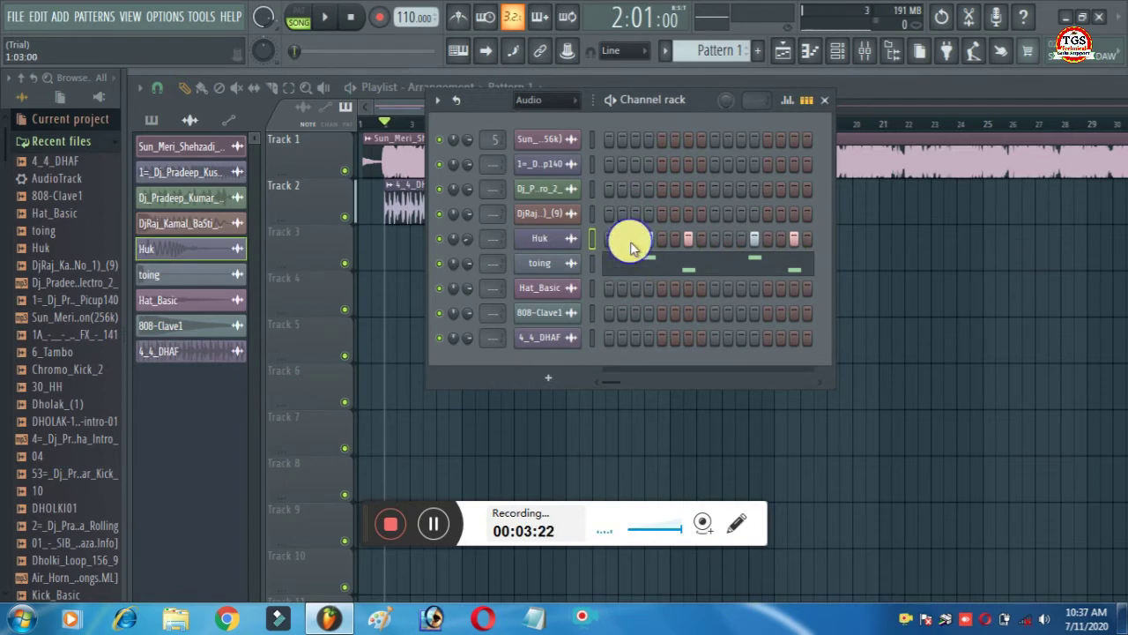
{"action": "left_click_drag", "start_coordinate": [631, 243], "coordinate": [813, 236]}
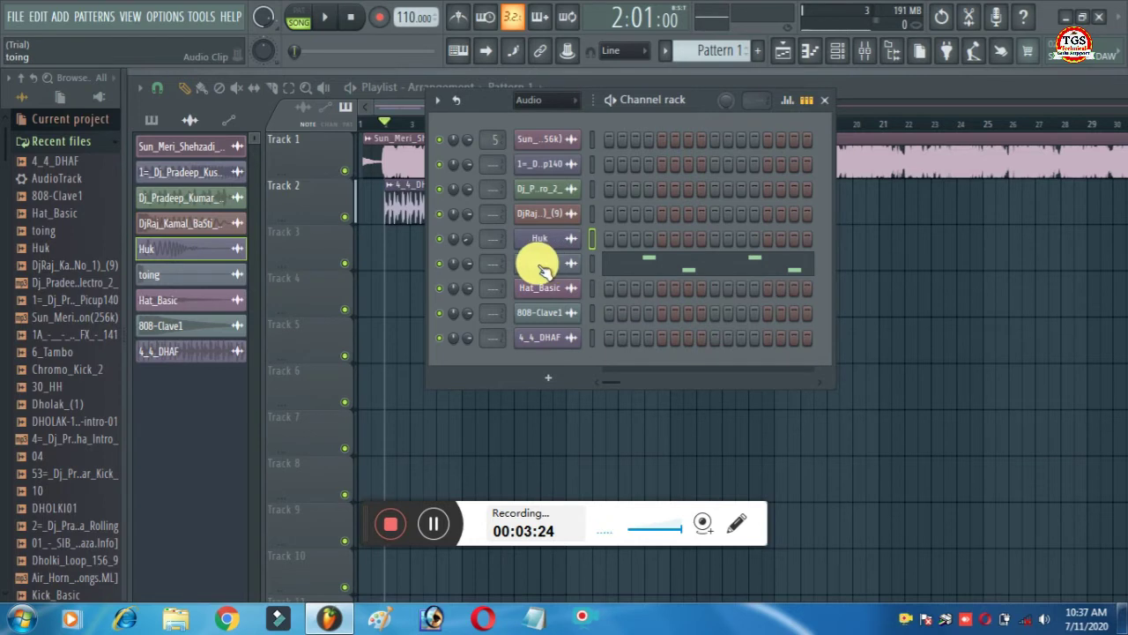
Step: Place Huk hits on steps 4, 7, 12 and 15 of Pattern 1 and open them in the Piano roll
{"action": "left_click", "coordinate": [648, 238]}
{"action": "left_click", "coordinate": [689, 238]}
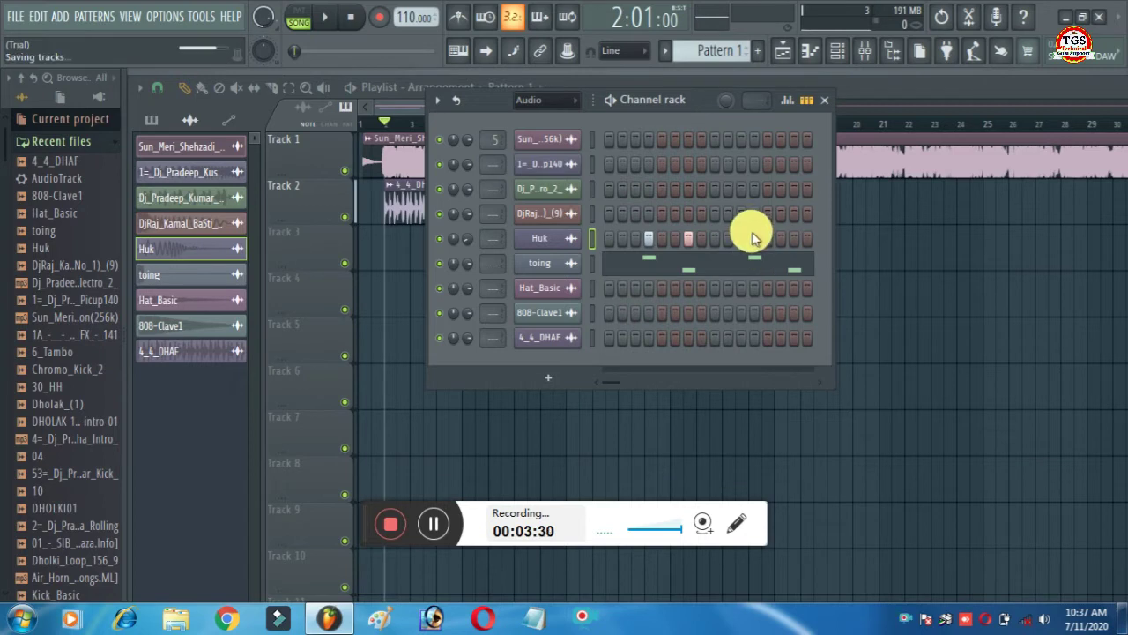
{"action": "left_click", "coordinate": [754, 238]}
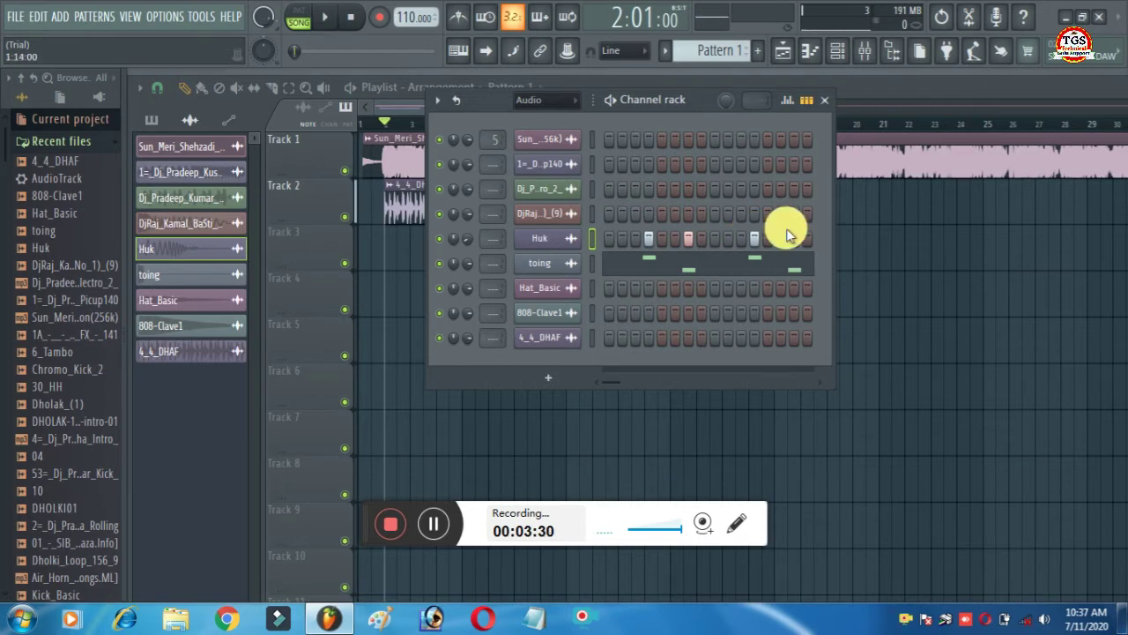
{"action": "right_click", "coordinate": [545, 247]}
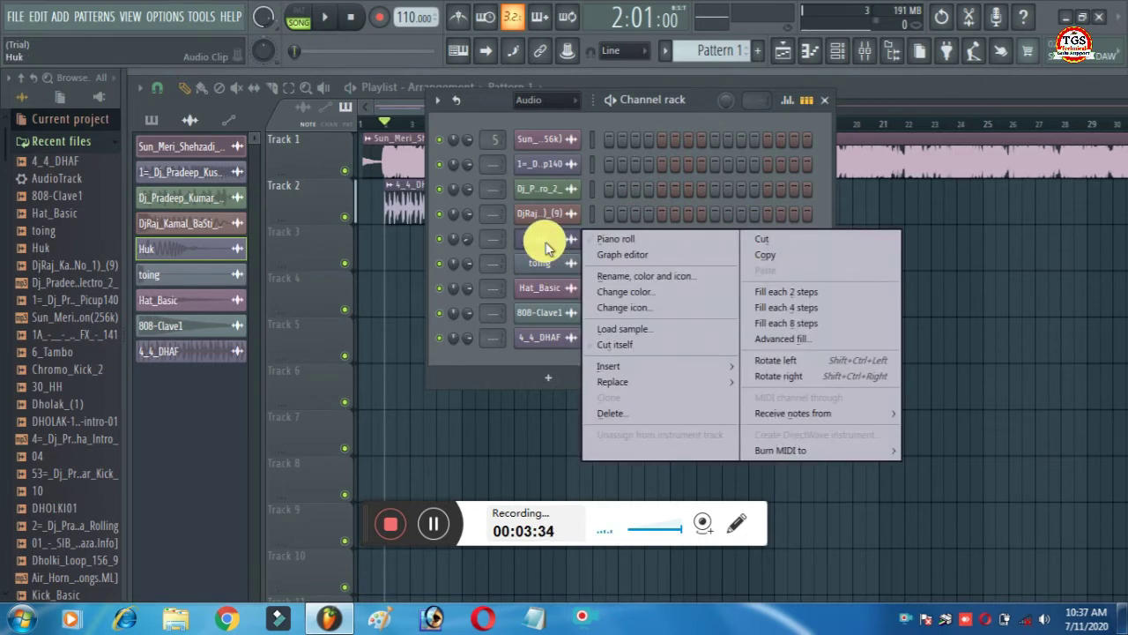
{"action": "left_click", "coordinate": [626, 240]}
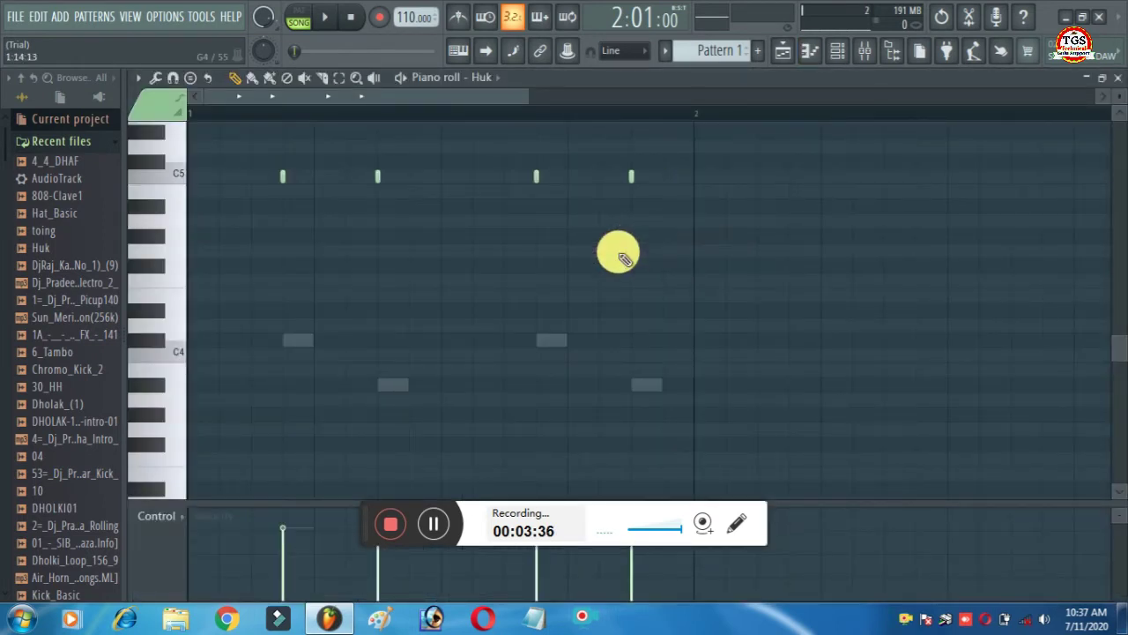
Step: Select all four C5 Huk notes in the Piano roll and lengthen each to one full step
{"action": "right_click", "coordinate": [281, 177]}
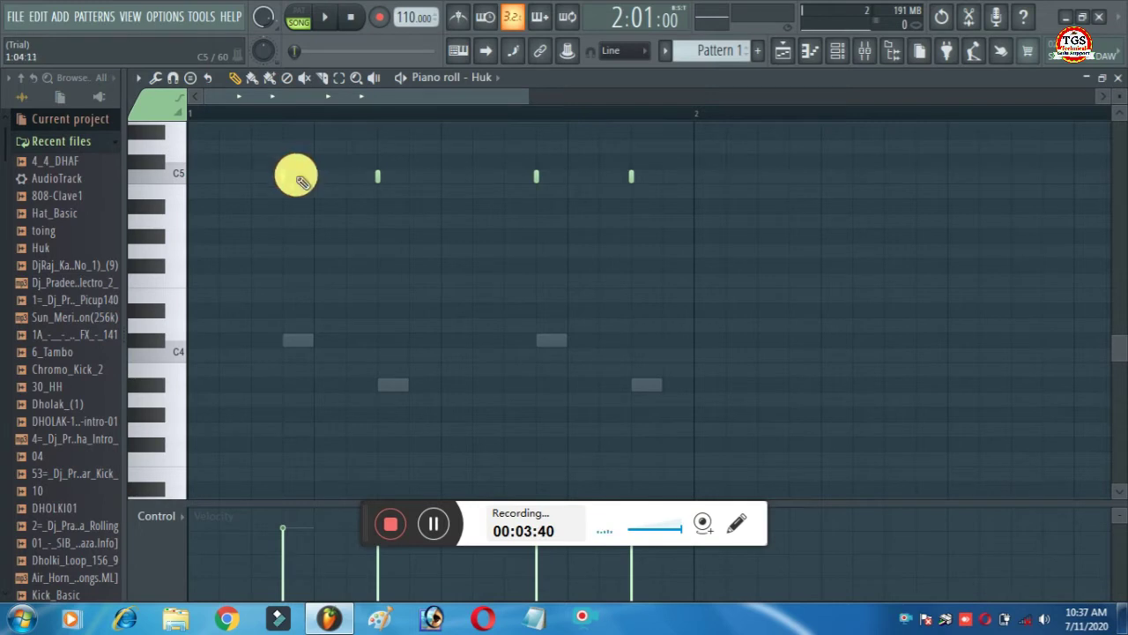
{"action": "left_click", "coordinate": [283, 176]}
{"action": "left_click_drag", "start_coordinate": [267, 189], "coordinate": [653, 159]}
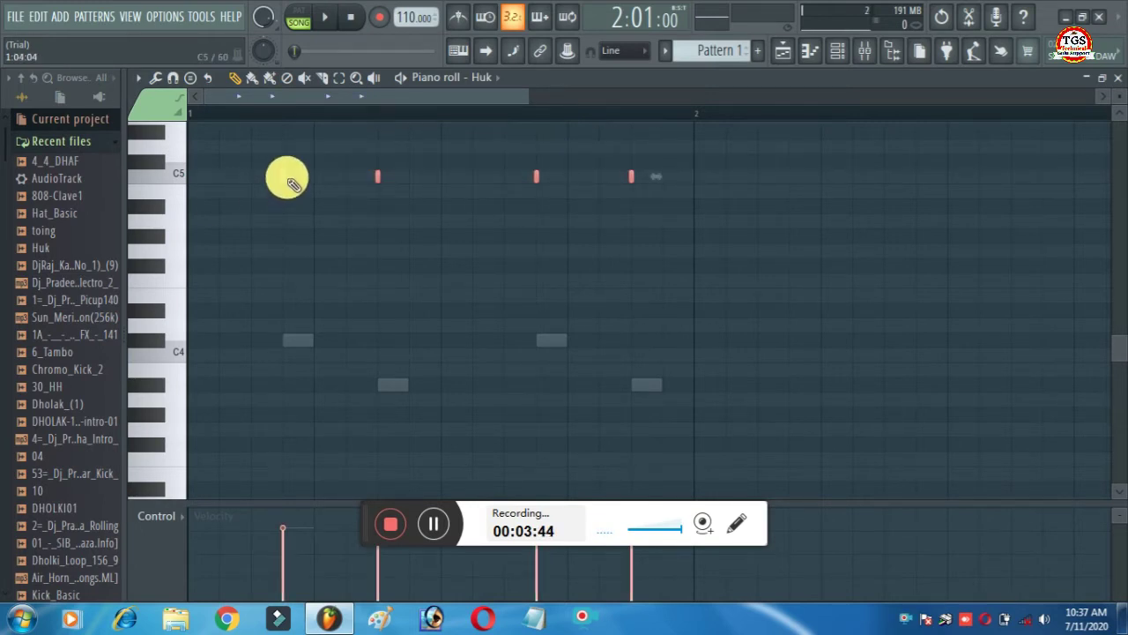
{"action": "left_click_drag", "start_coordinate": [285, 177], "coordinate": [303, 179]}
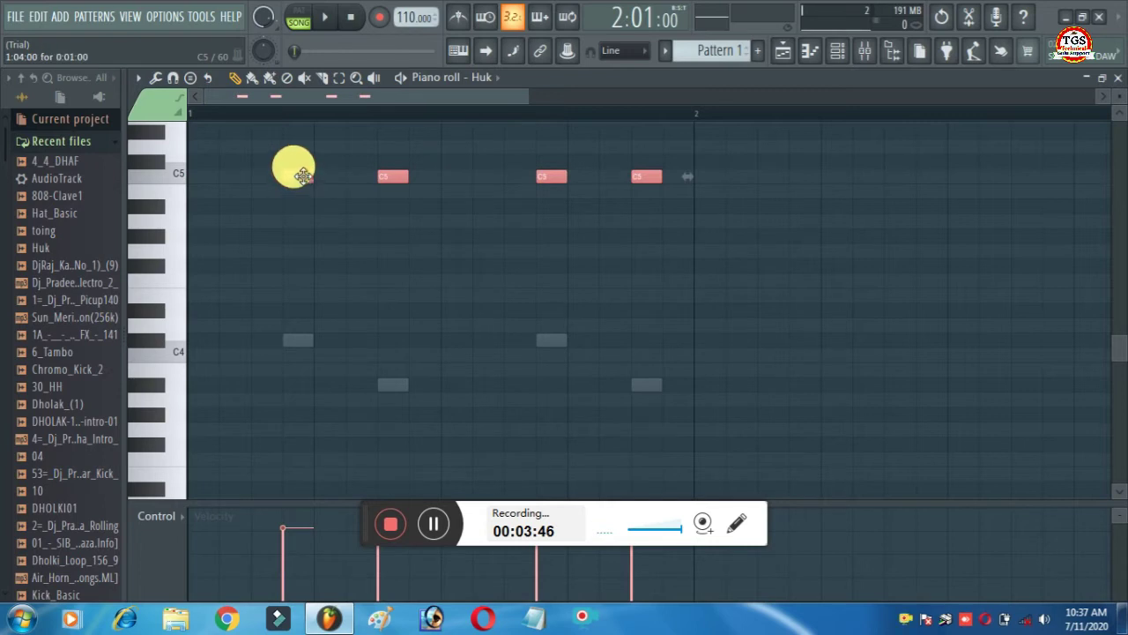
Step: Move the first and third Huk notes to C#4 and the second and fourth to A#3, matching the ghost notes
{"action": "left_click_drag", "start_coordinate": [302, 176], "coordinate": [310, 340]}
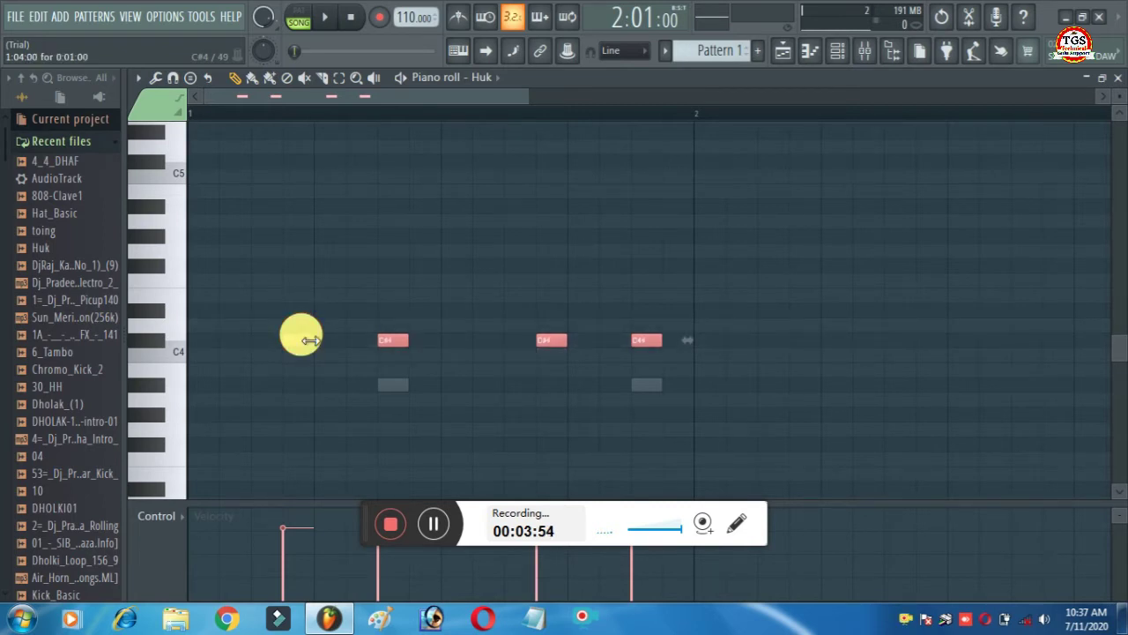
{"action": "left_click", "coordinate": [311, 341]}
{"action": "left_click", "coordinate": [386, 388]}
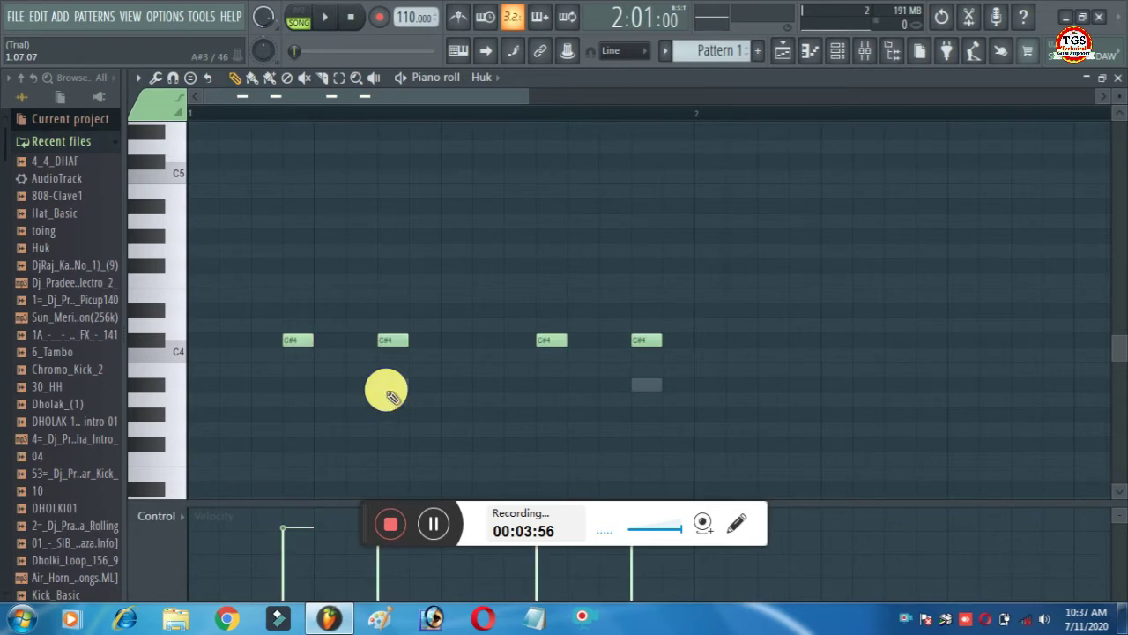
{"action": "left_click_drag", "start_coordinate": [386, 344], "coordinate": [393, 387]}
{"action": "left_click_drag", "start_coordinate": [654, 338], "coordinate": [661, 385]}
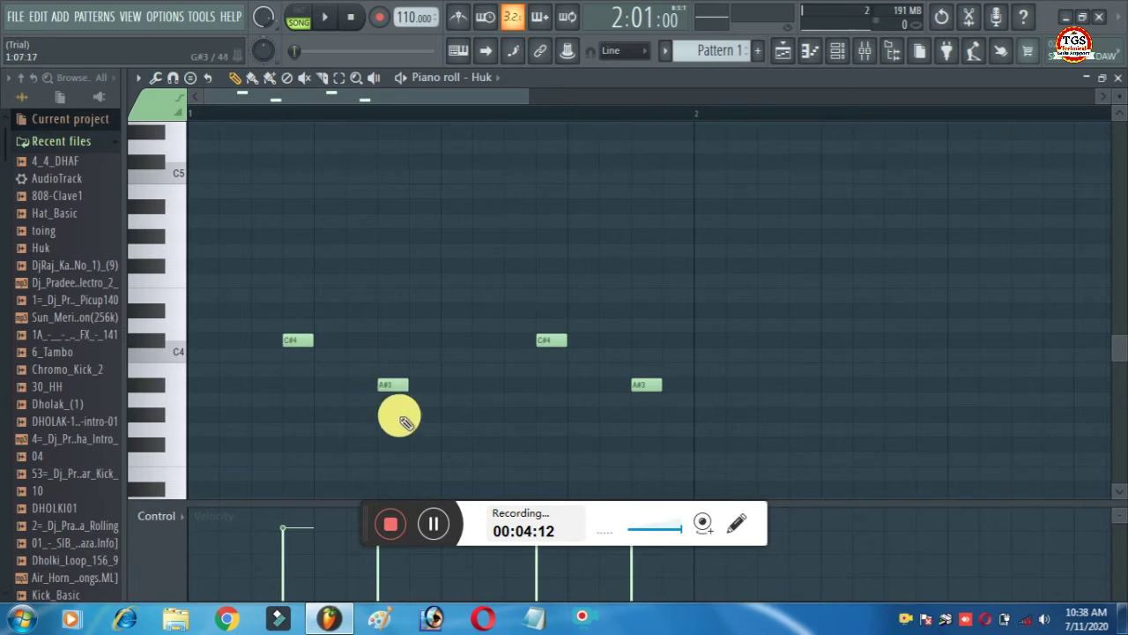
Step: Delete all four Huk notes from Pattern 1 in the Piano roll and return to the Channel rack
{"action": "left_click", "coordinate": [393, 384]}
{"action": "left_click", "coordinate": [297, 340]}
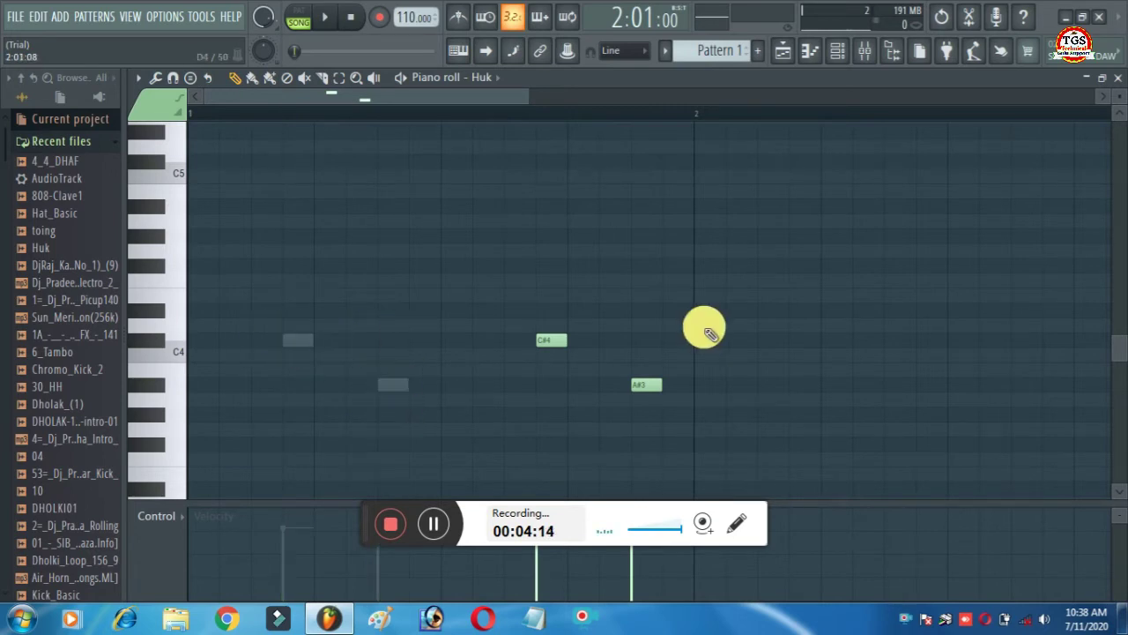
{"action": "left_click", "coordinate": [554, 341]}
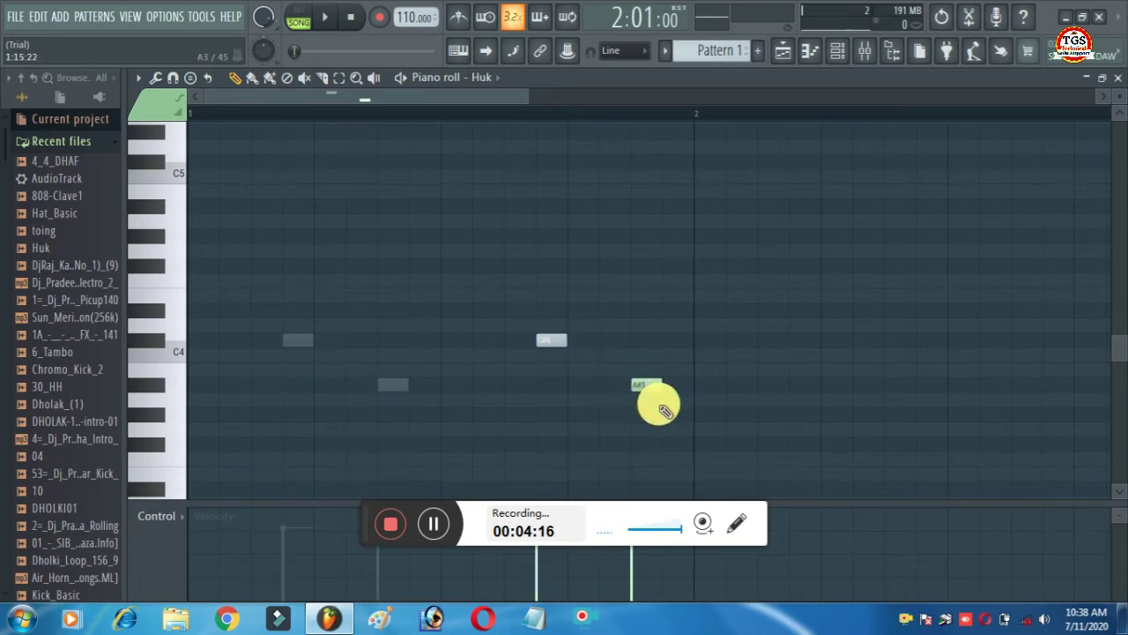
{"action": "left_click", "coordinate": [648, 387]}
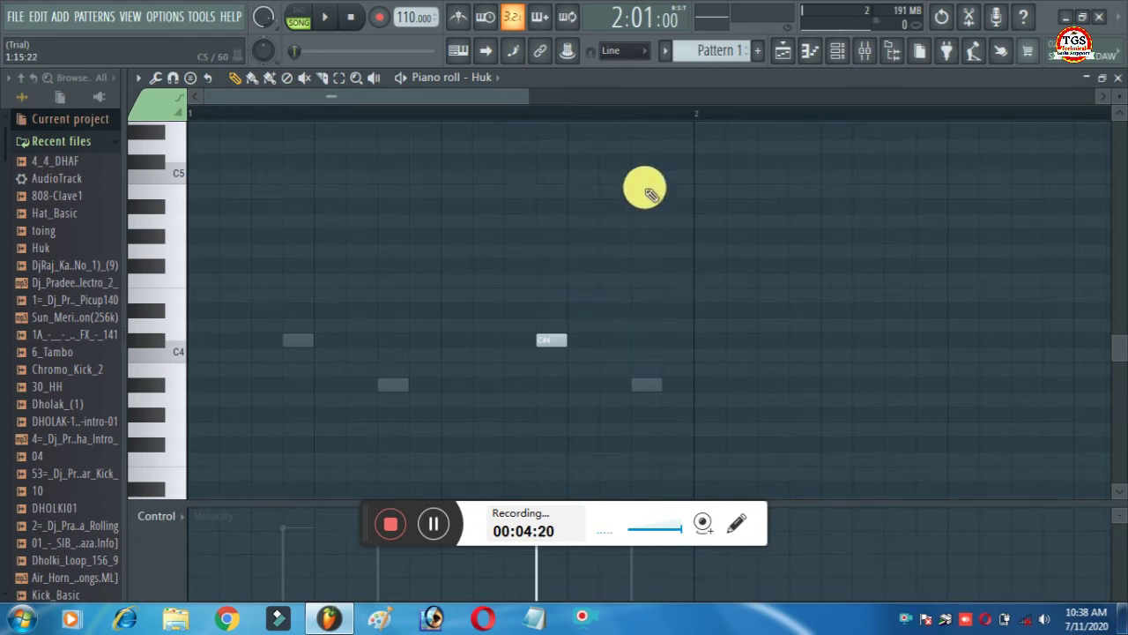
{"action": "left_click", "coordinate": [1108, 77]}
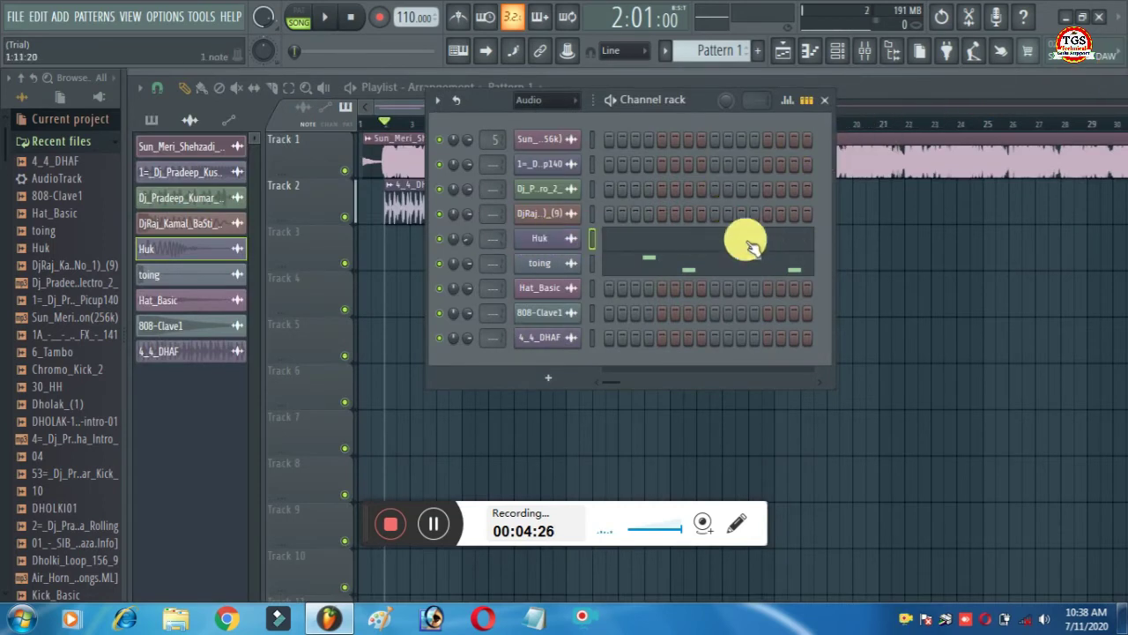
{"action": "left_click", "coordinate": [562, 238]}
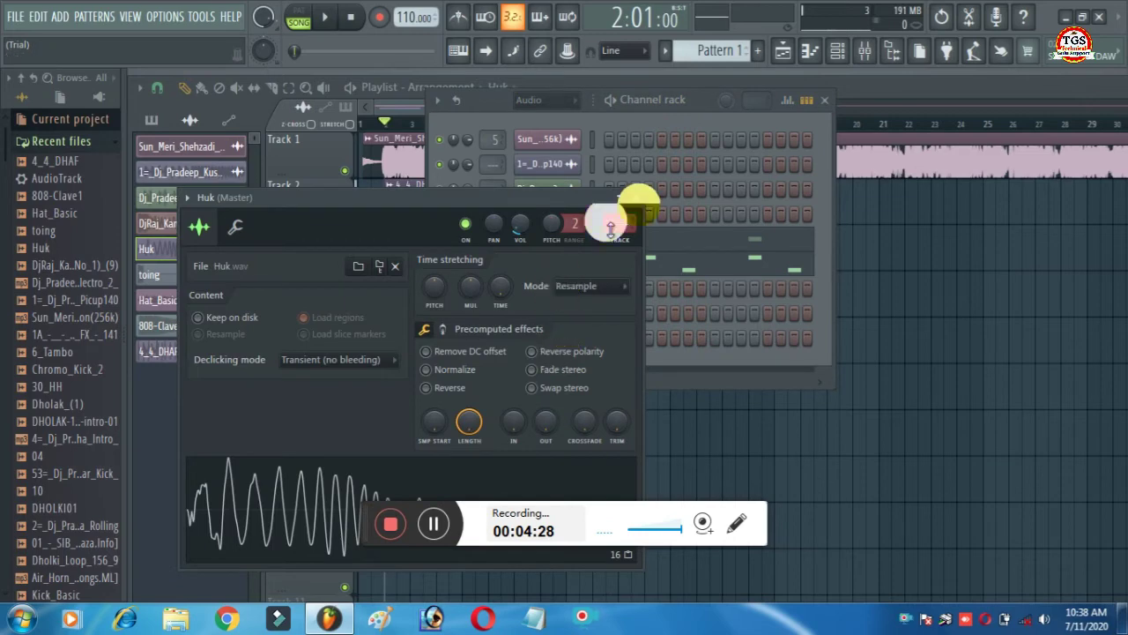
{"action": "left_click", "coordinate": [635, 195]}
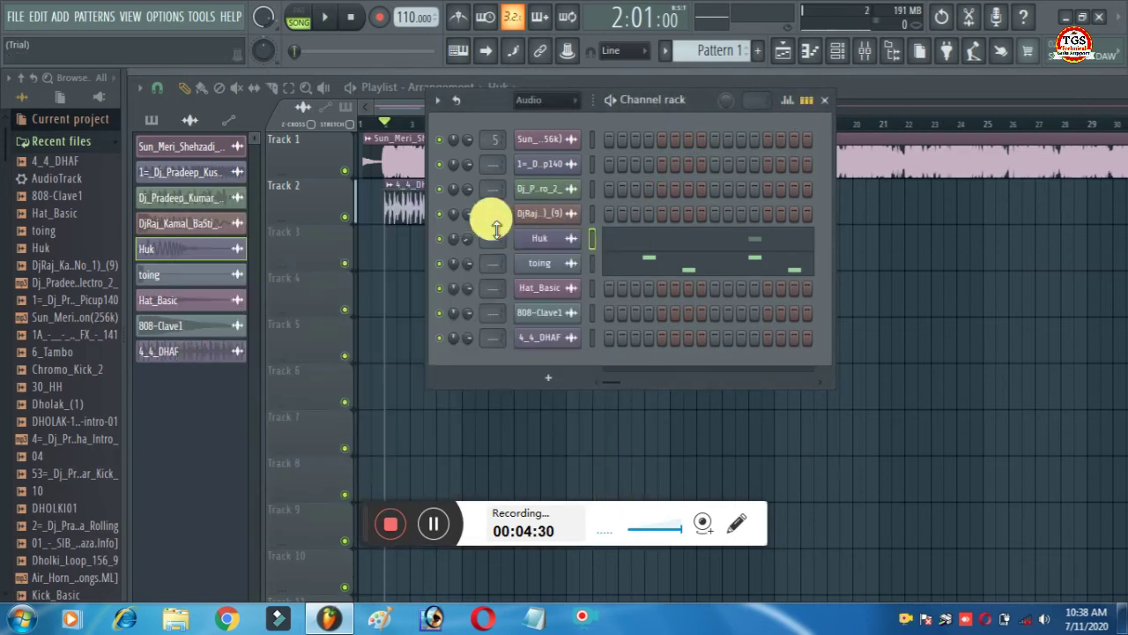
{"action": "right_click", "coordinate": [544, 246]}
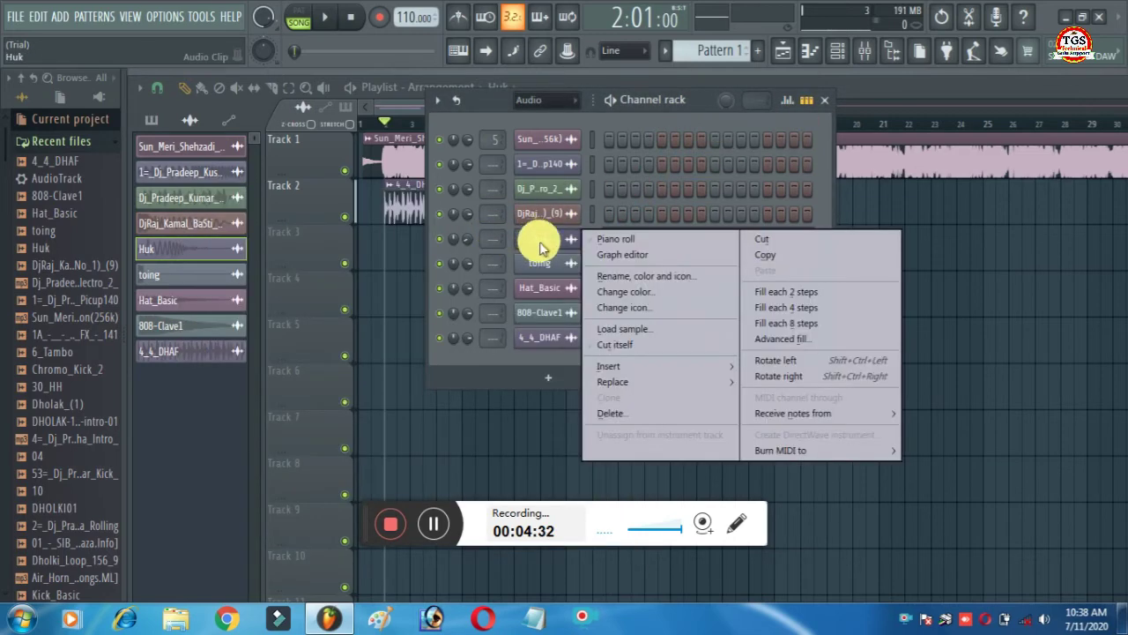
{"action": "left_click", "coordinate": [648, 236]}
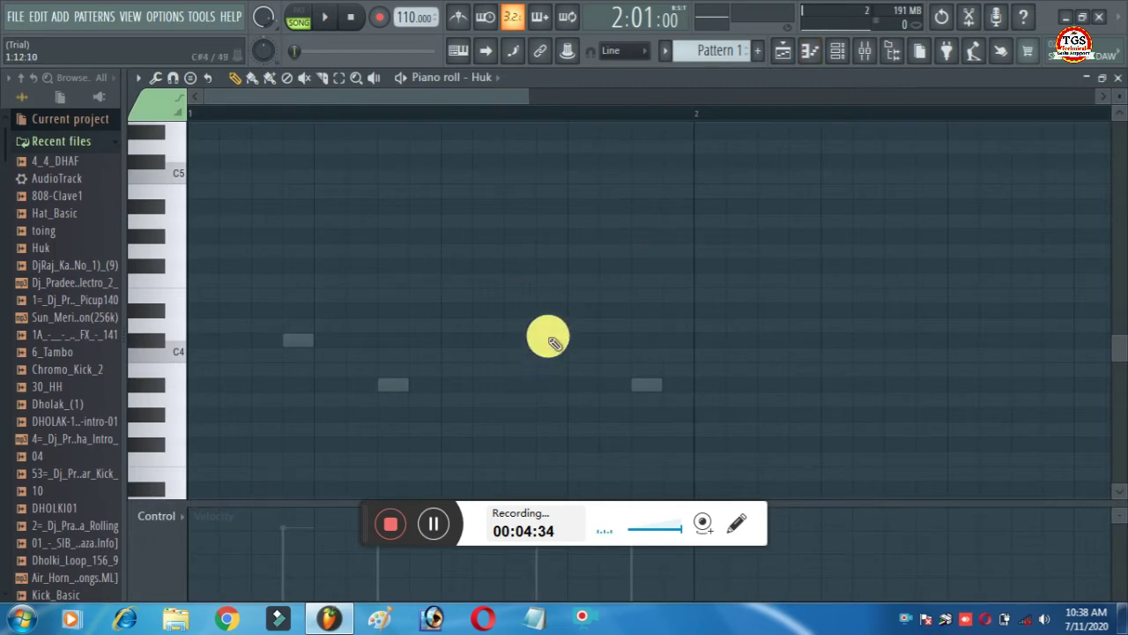
{"action": "left_click", "coordinate": [1116, 77]}
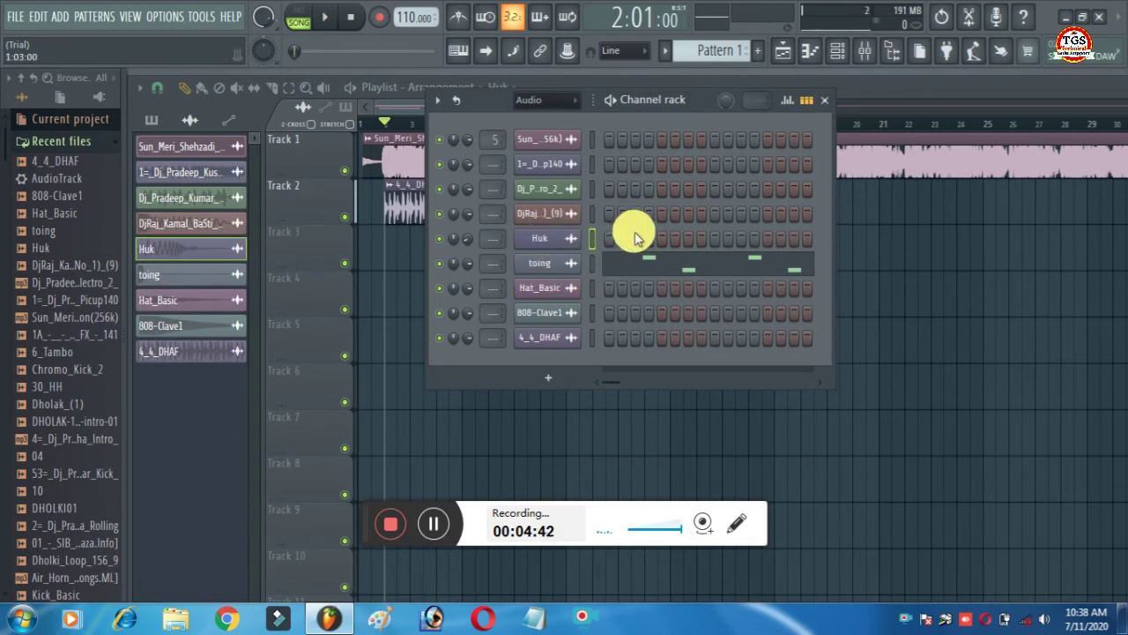
Step: Switch to Pattern 2 and set its 808-Clave1 hits on steps 14, 15 and 16 in the Channel rack
{"action": "left_click", "coordinate": [828, 107]}
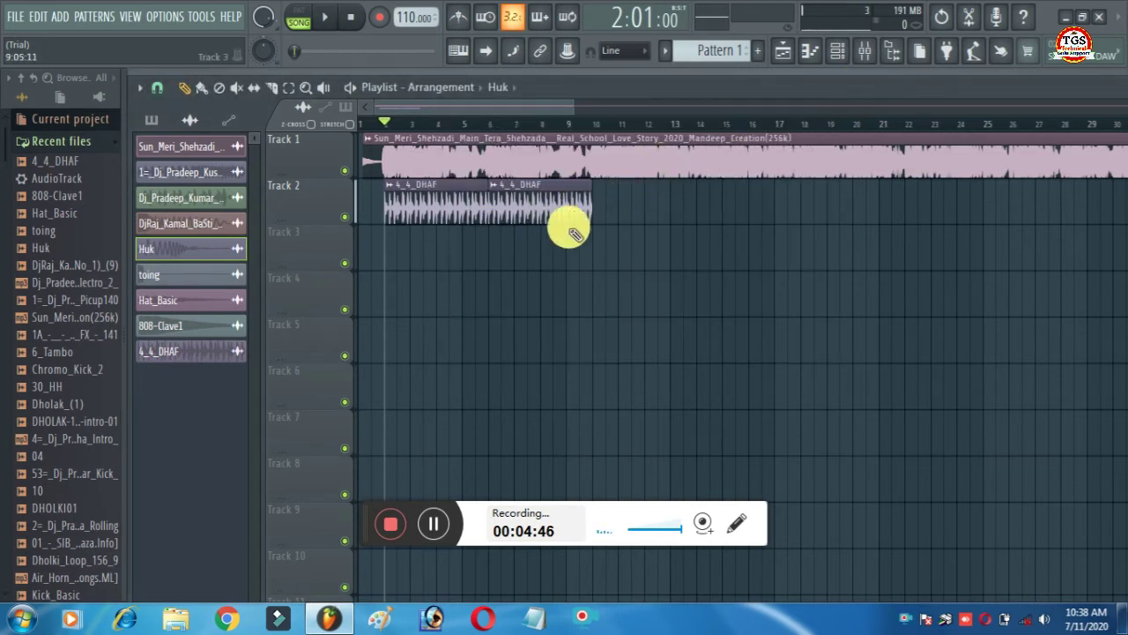
{"action": "left_click", "coordinate": [739, 53]}
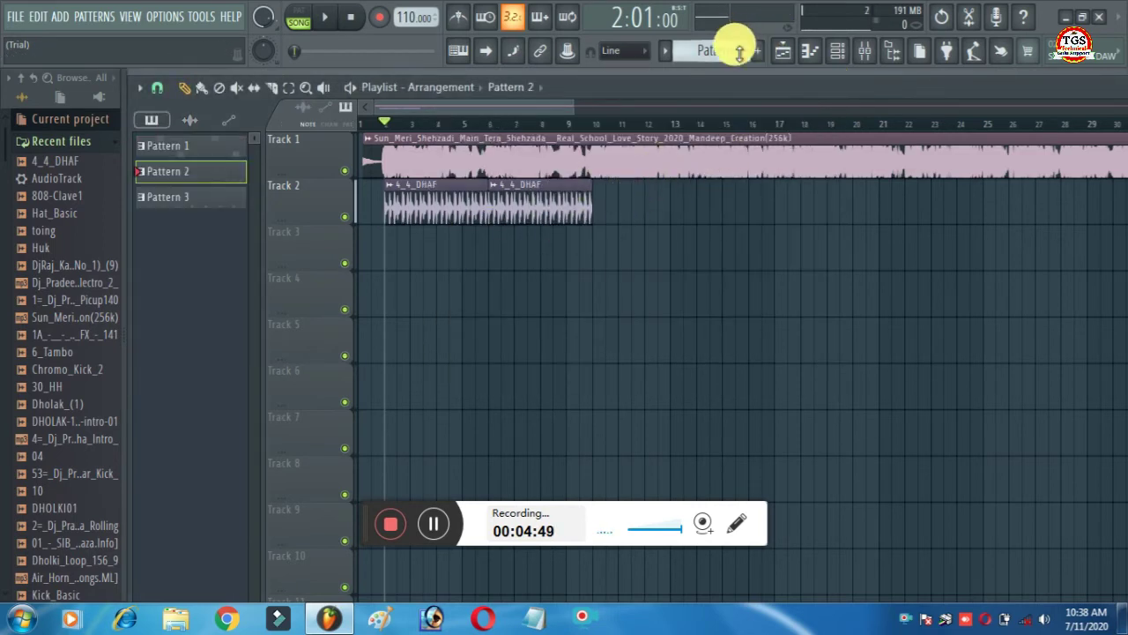
{"action": "left_click", "coordinate": [836, 53]}
{"action": "left_click", "coordinate": [742, 319]}
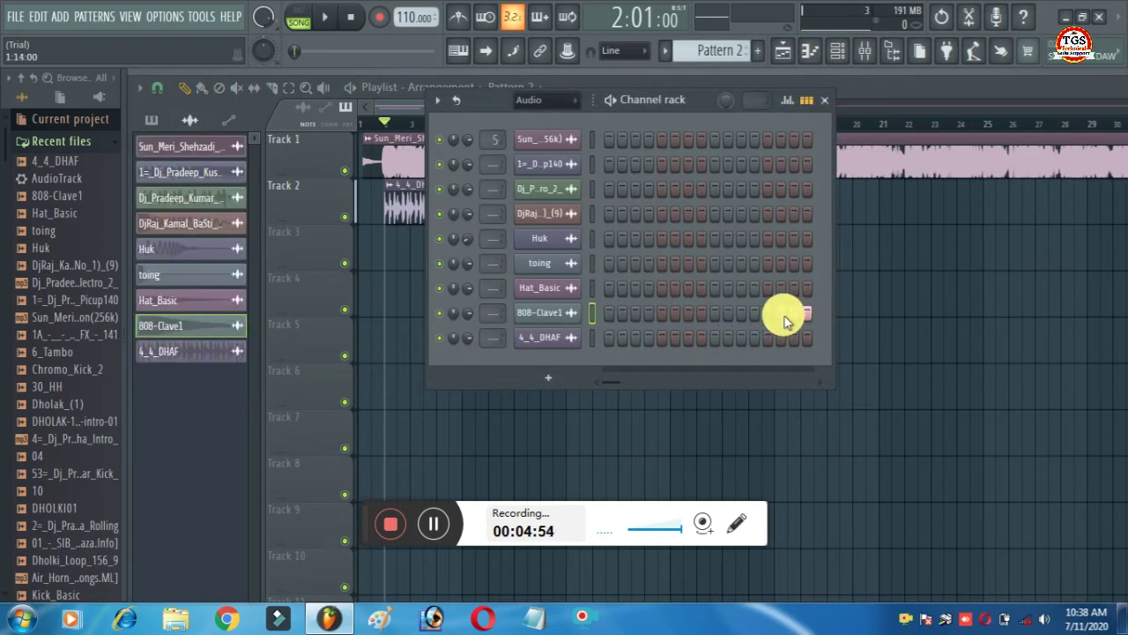
Step: Open the 808-Clave1 channel settings to inspect the sample, and close them along with the Channel rack
{"action": "left_click", "coordinate": [545, 317]}
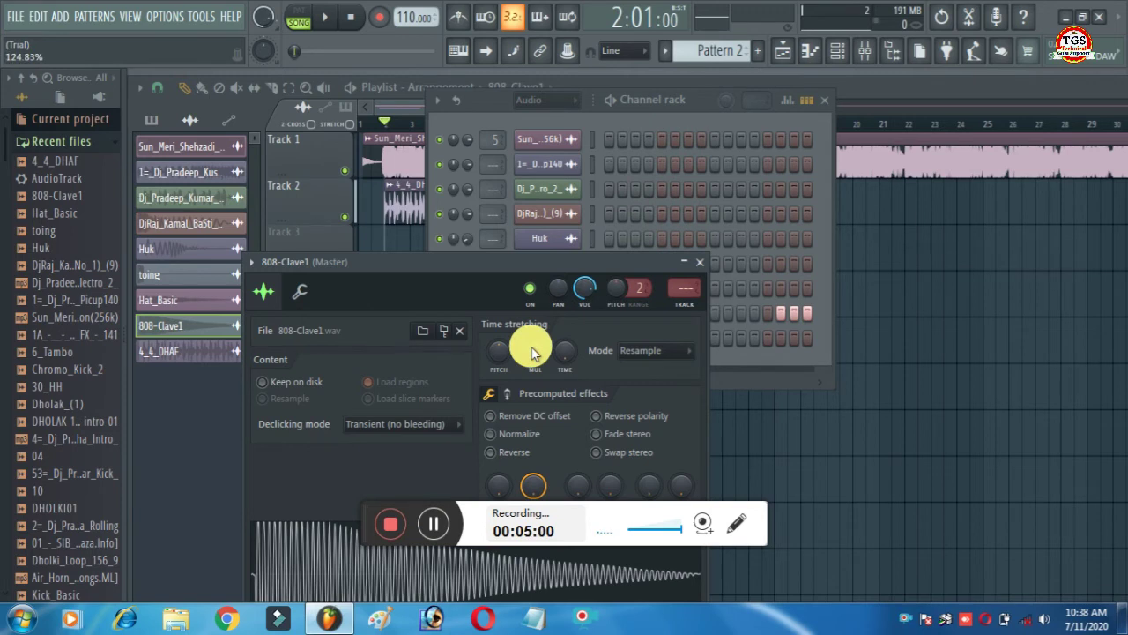
{"action": "left_click", "coordinate": [705, 274]}
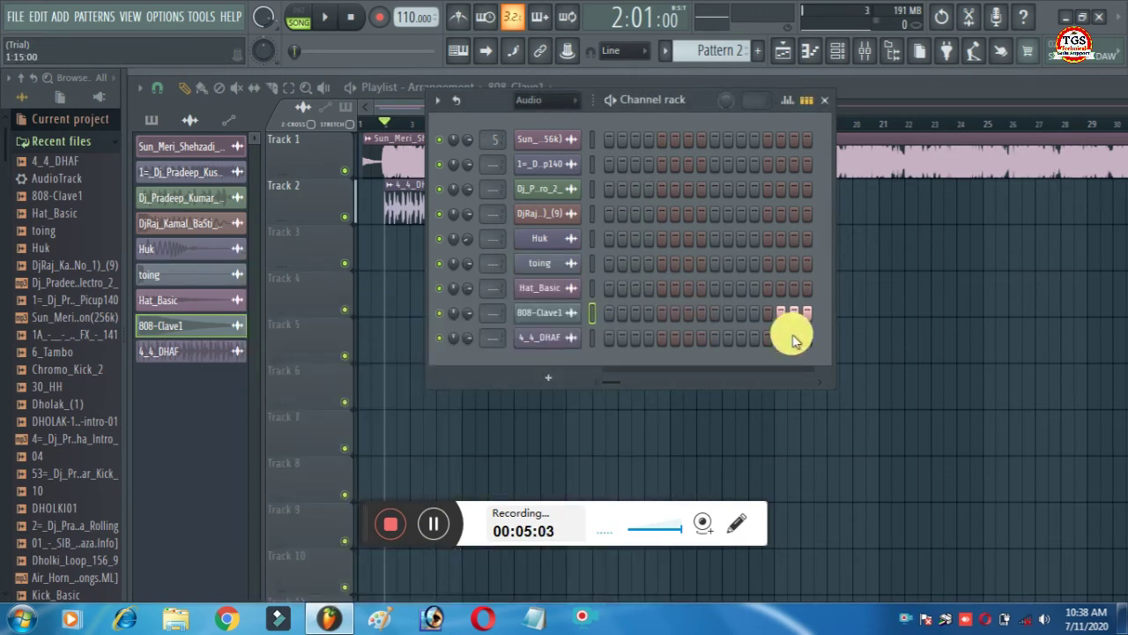
{"action": "left_click", "coordinate": [824, 98]}
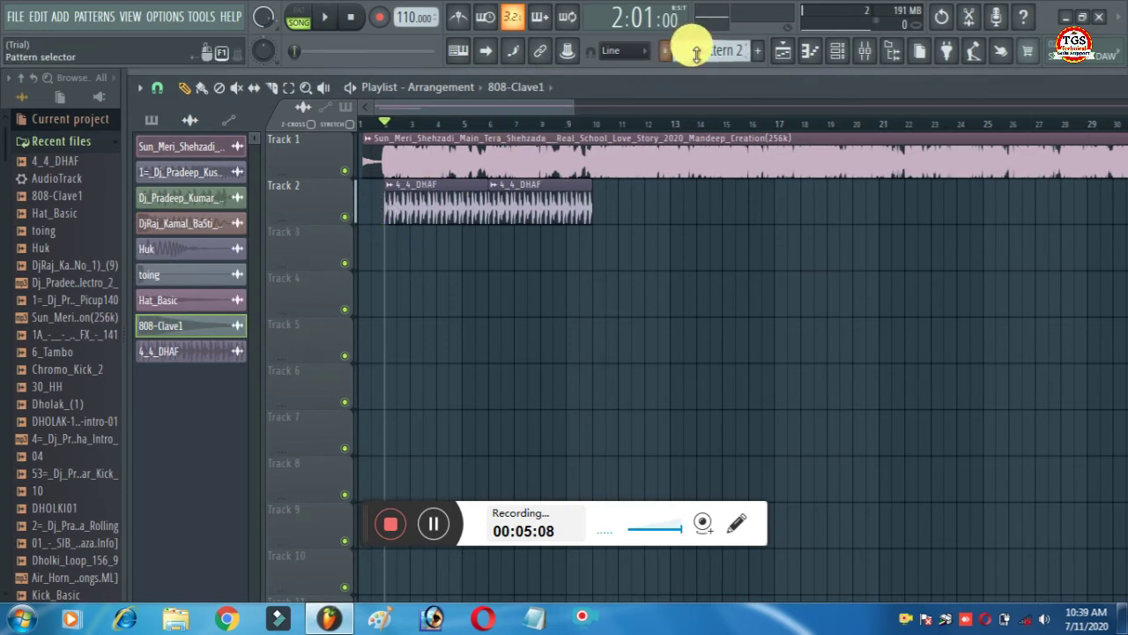
Step: Place eight consecutive one-bar Pattern 2 clips on Track 3 from bar 2 to bar 10
{"action": "left_click", "coordinate": [696, 52]}
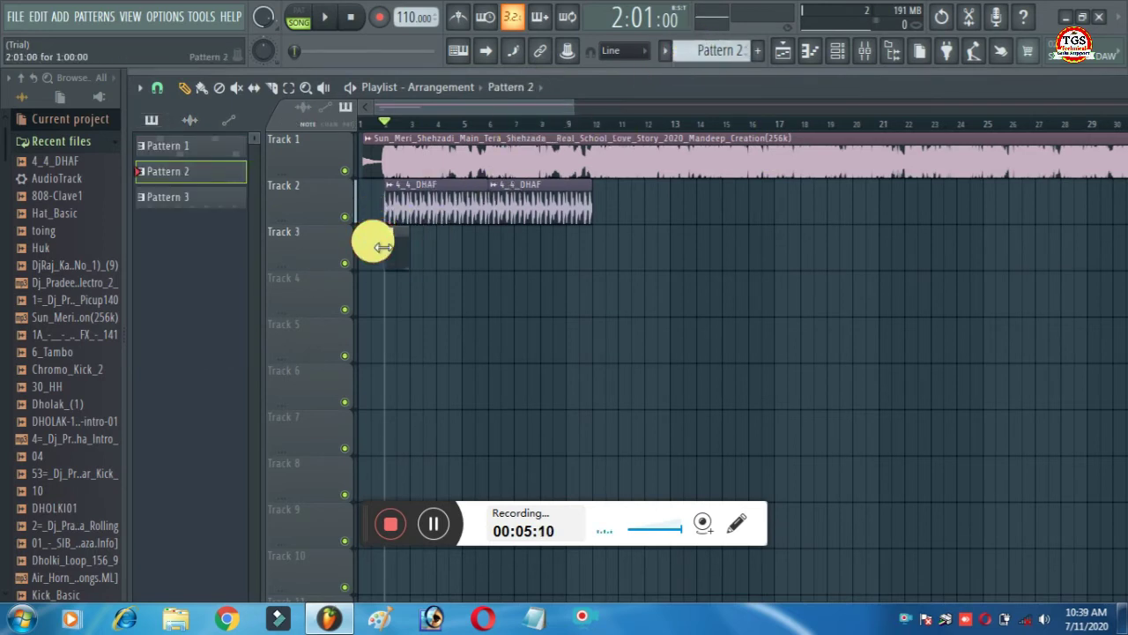
{"action": "left_click", "coordinate": [385, 245]}
{"action": "right_click", "coordinate": [399, 252]}
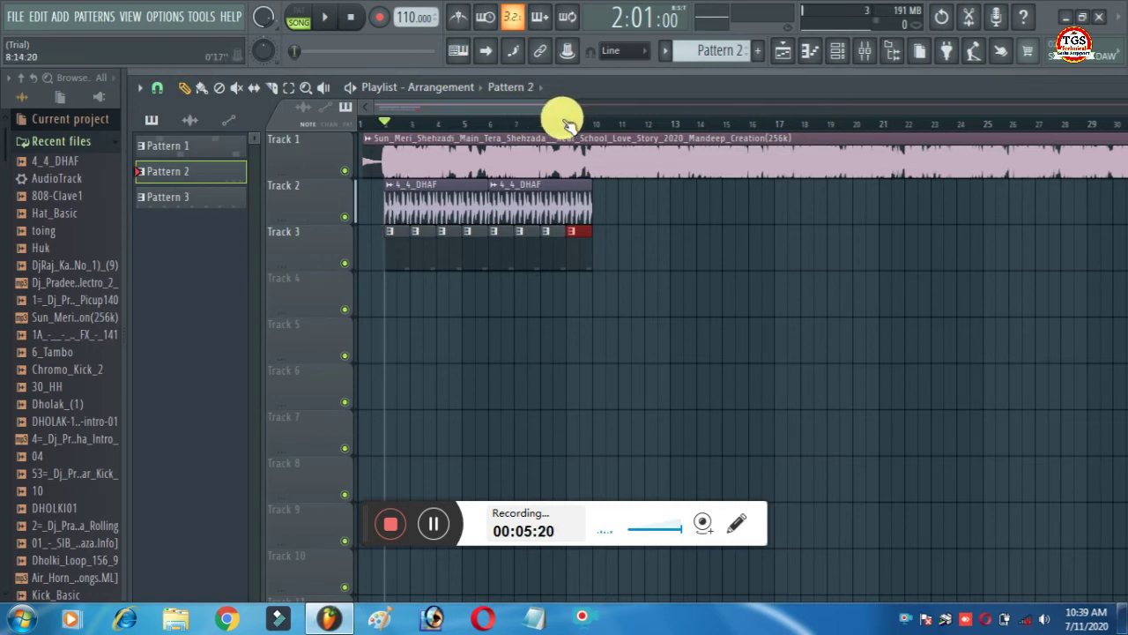
Step: Play the arrangement from bar 2, briefly muting Track 1 to hear the beat without the song
{"action": "key", "text": "space"}
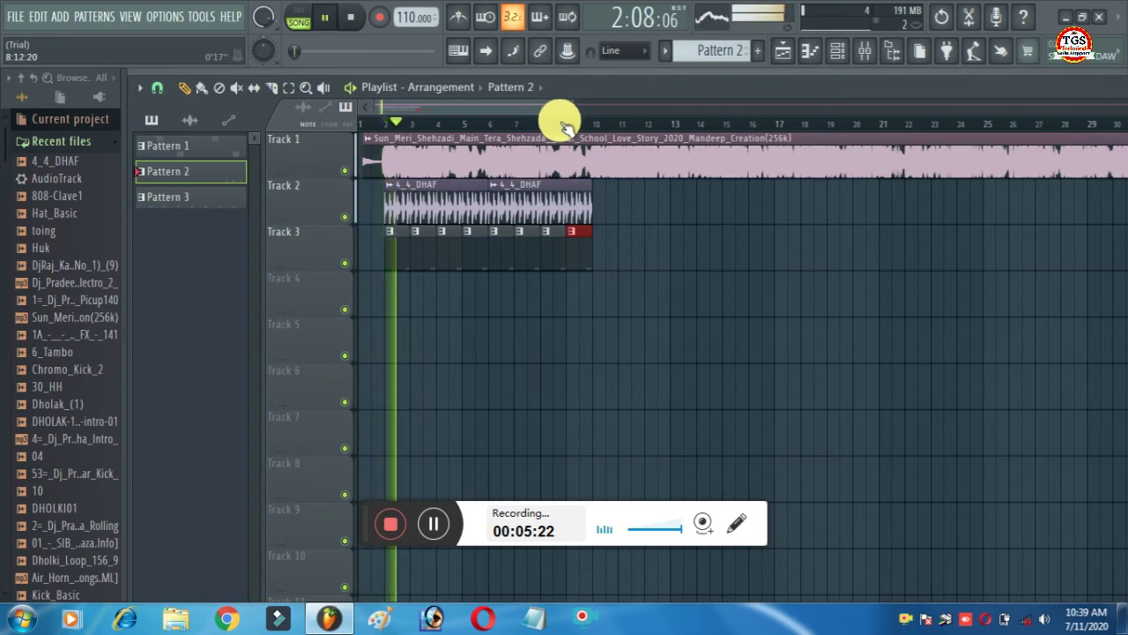
{"action": "left_click", "coordinate": [345, 170]}
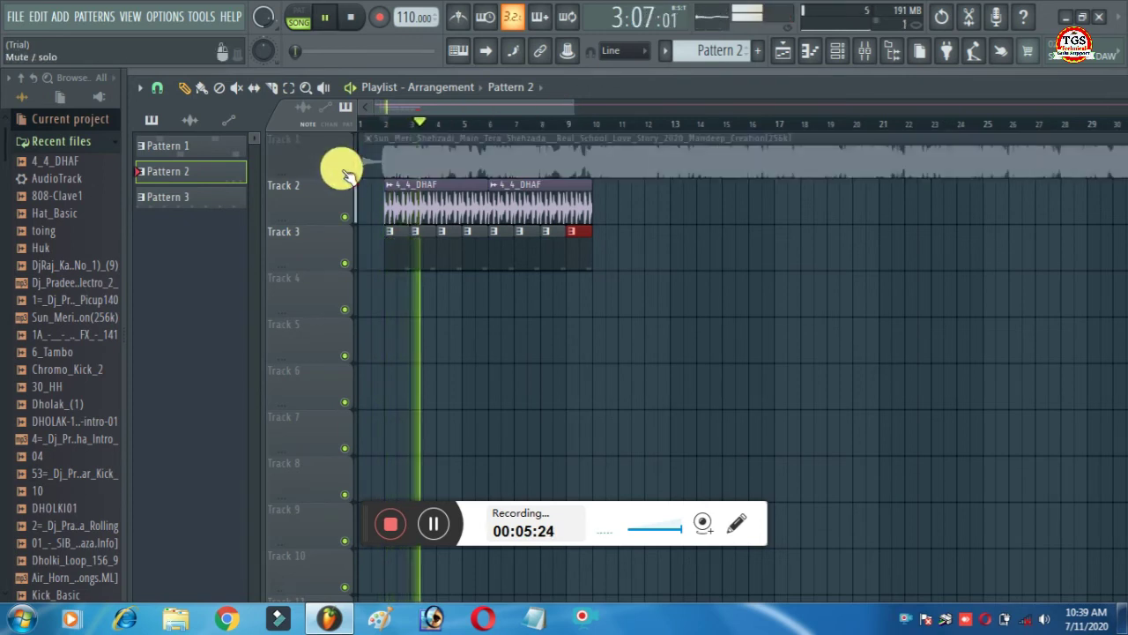
{"action": "left_click", "coordinate": [346, 173]}
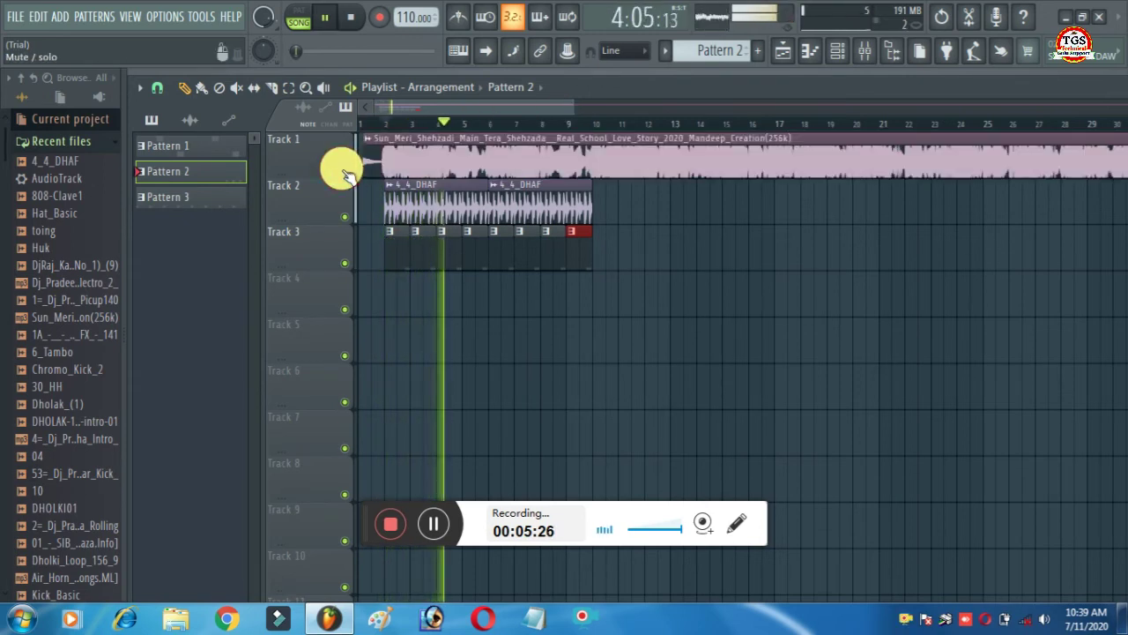
Step: Stop playback and add the Chromo_Kick_2 sample to Track 4 so that it ends exactly at bar 10
{"action": "key", "text": "space"}
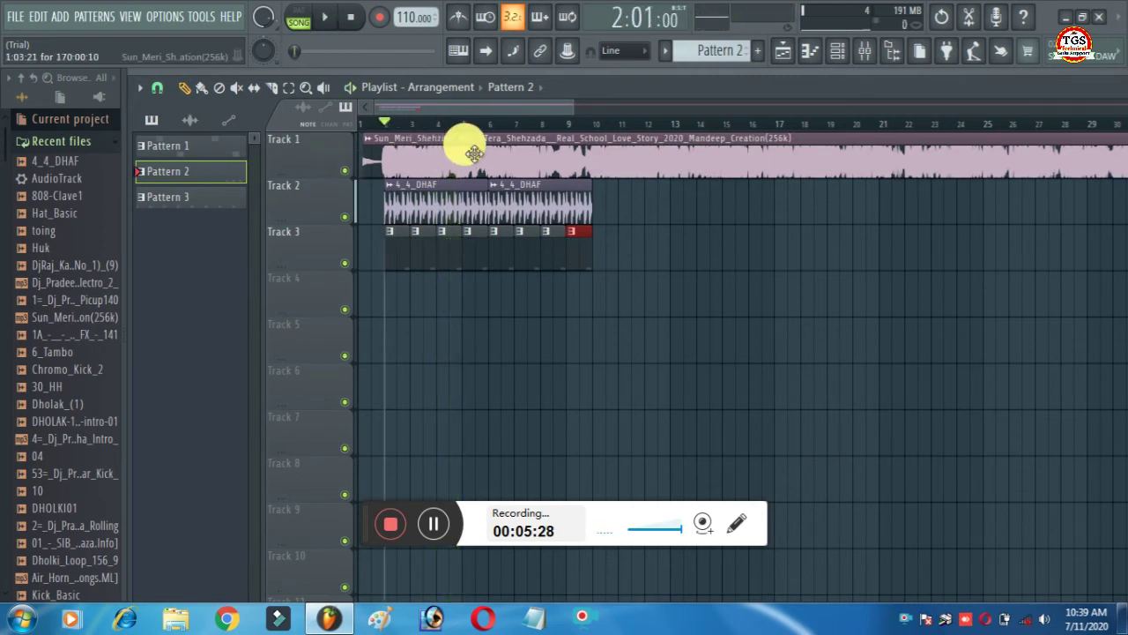
{"action": "scroll", "coordinate": [605, 108], "scroll_direction": "right", "scroll_amount": 5}
{"action": "scroll", "coordinate": [604, 108], "scroll_direction": "left", "scroll_amount": 3}
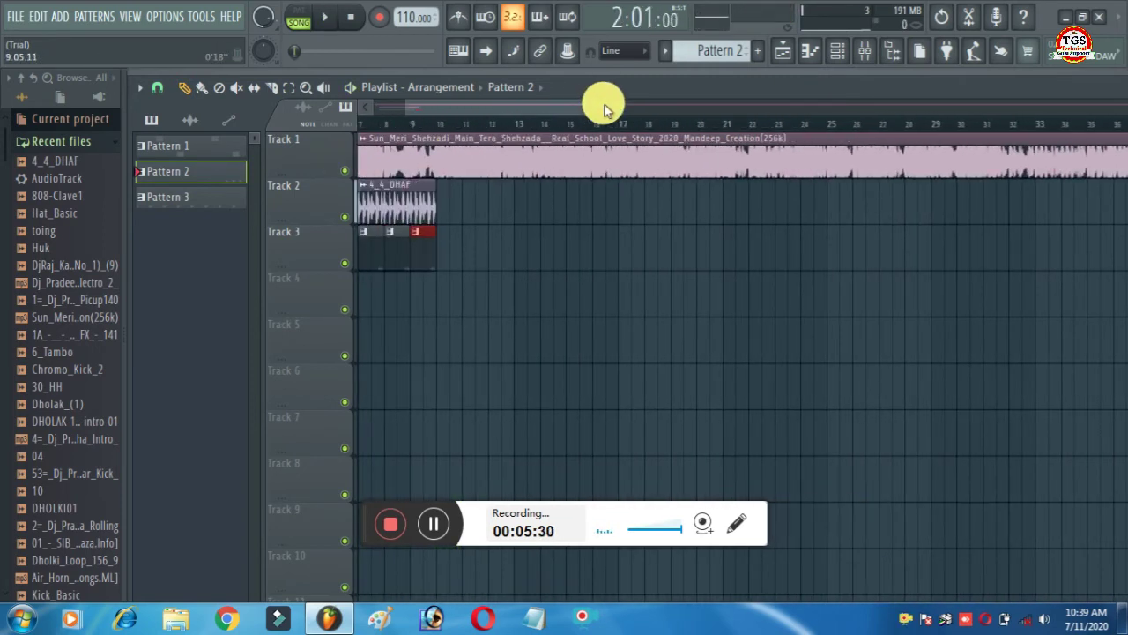
{"action": "scroll", "coordinate": [445, 119], "scroll_direction": "up", "scroll_amount": 5}
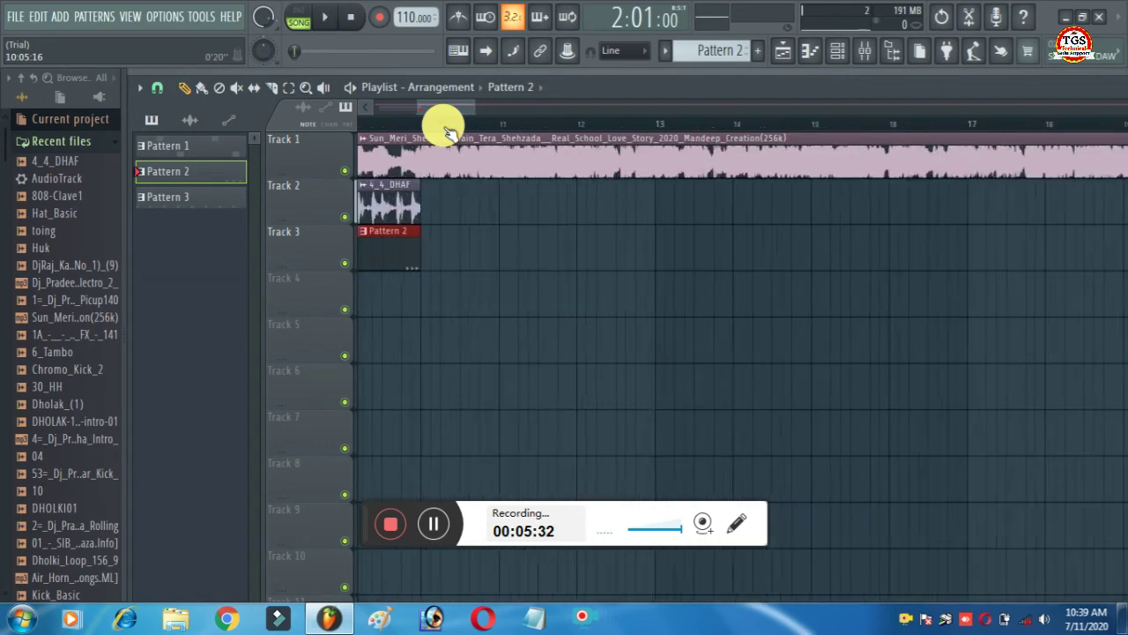
{"action": "scroll", "coordinate": [445, 108], "scroll_direction": "up", "scroll_amount": 3}
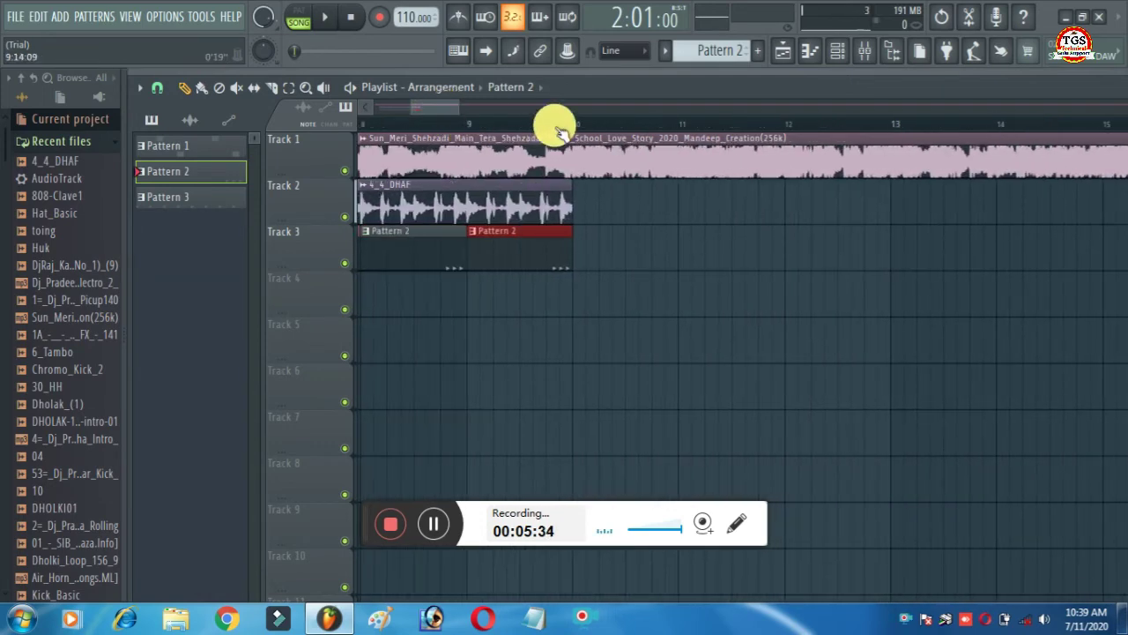
{"action": "scroll", "coordinate": [554, 123], "scroll_direction": "up", "scroll_amount": 1}
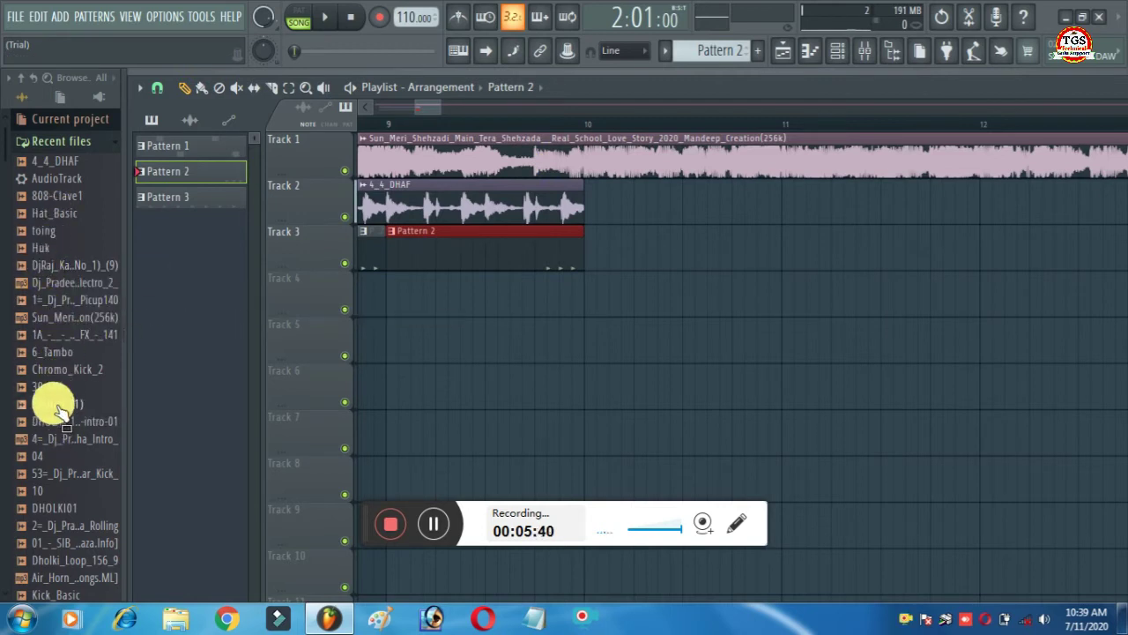
{"action": "left_click", "coordinate": [60, 370]}
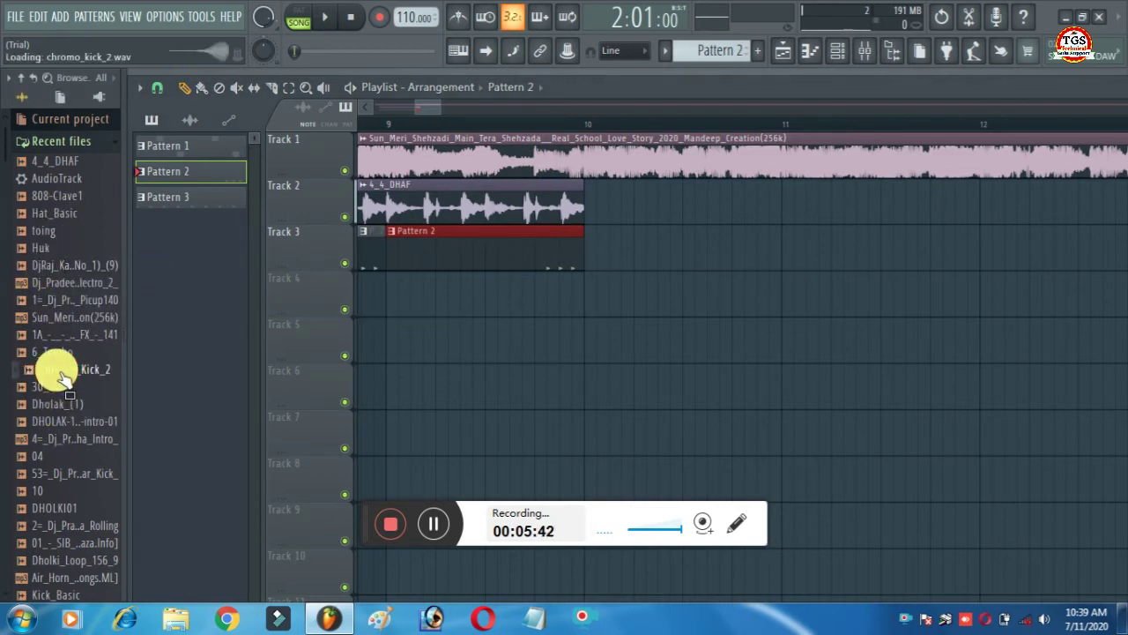
{"action": "left_click_drag", "start_coordinate": [62, 377], "coordinate": [584, 296]}
{"action": "scroll", "coordinate": [662, 118], "scroll_direction": "up", "scroll_amount": 5}
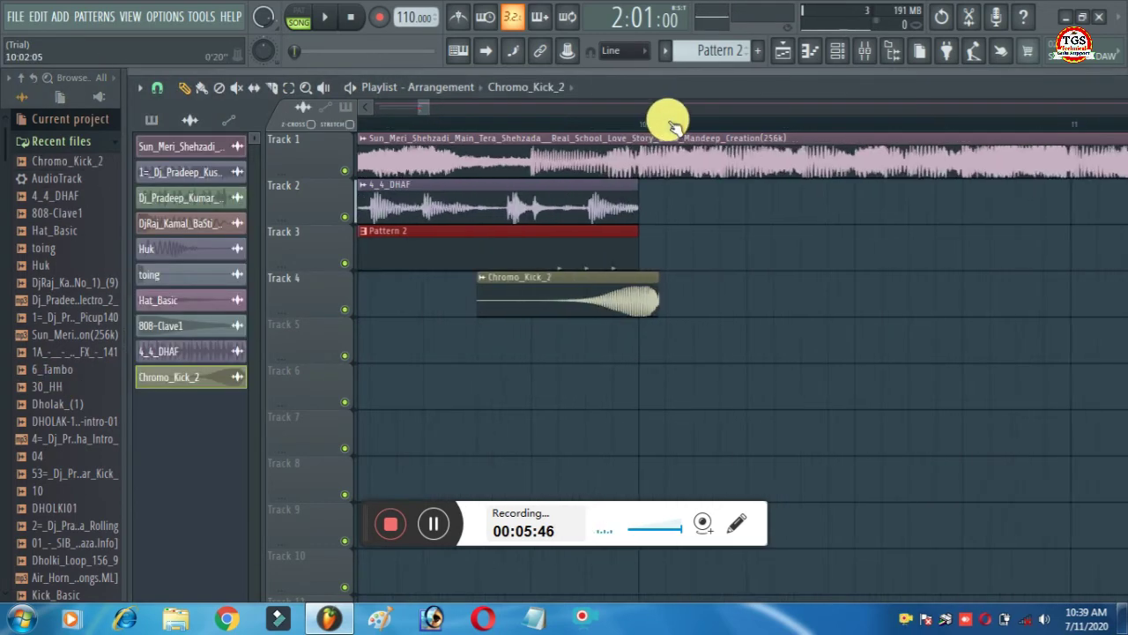
{"action": "left_click_drag", "start_coordinate": [617, 281], "coordinate": [493, 312]}
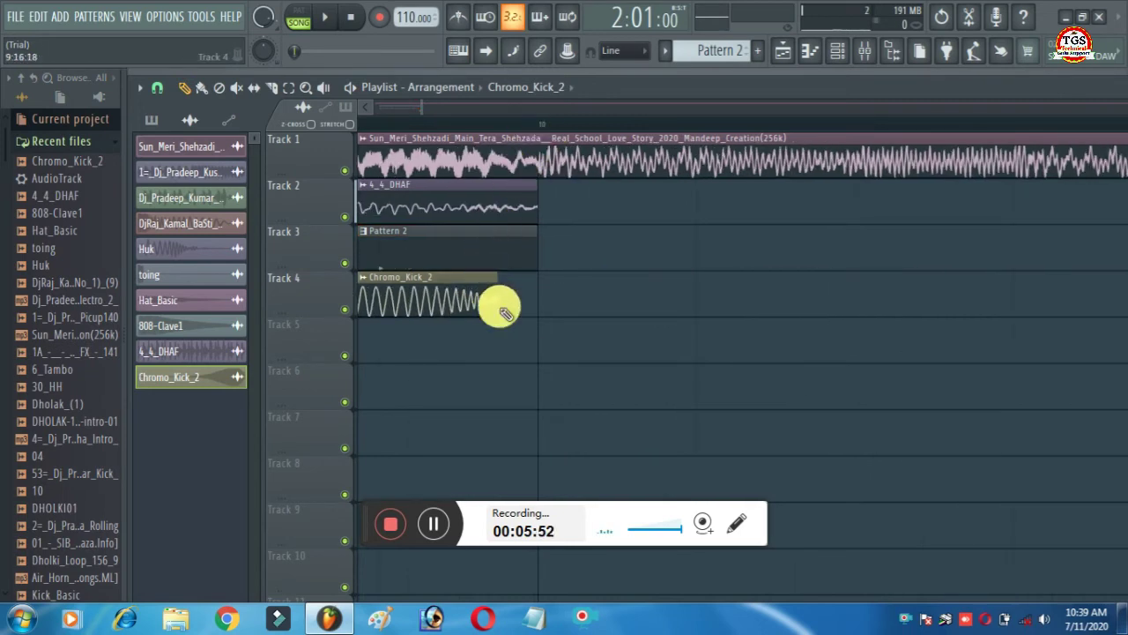
{"action": "left_click_drag", "start_coordinate": [502, 310], "coordinate": [538, 290]}
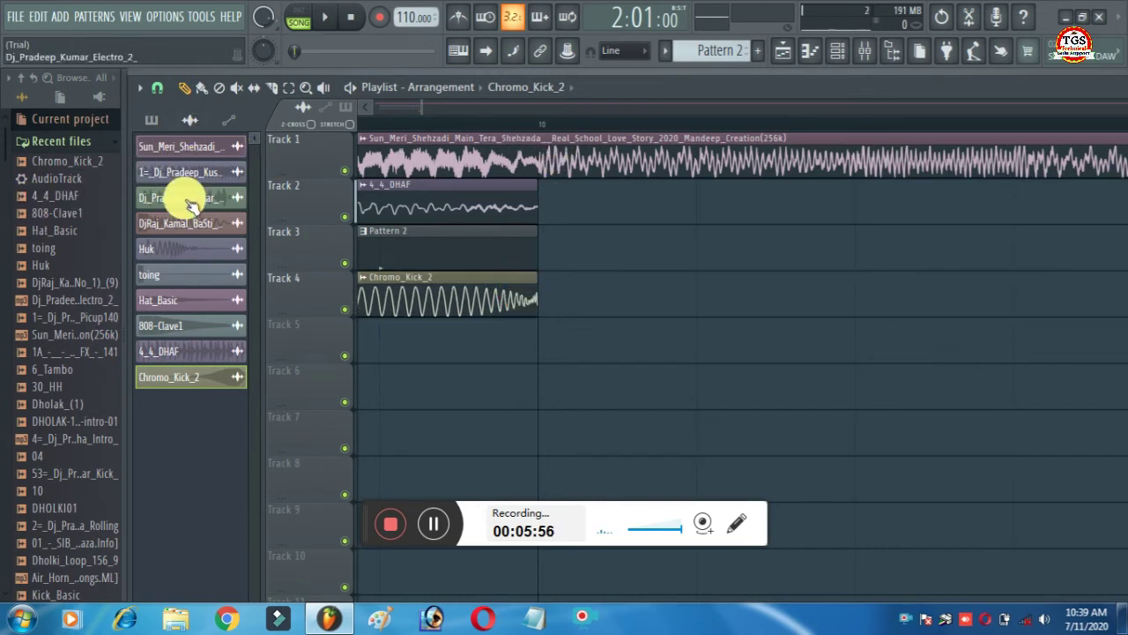
Step: Place four DjRaj_Kamal_BaSti_No_1)_(9) clips on Track 2, one on each beat of bar 10
{"action": "left_click", "coordinate": [174, 226]}
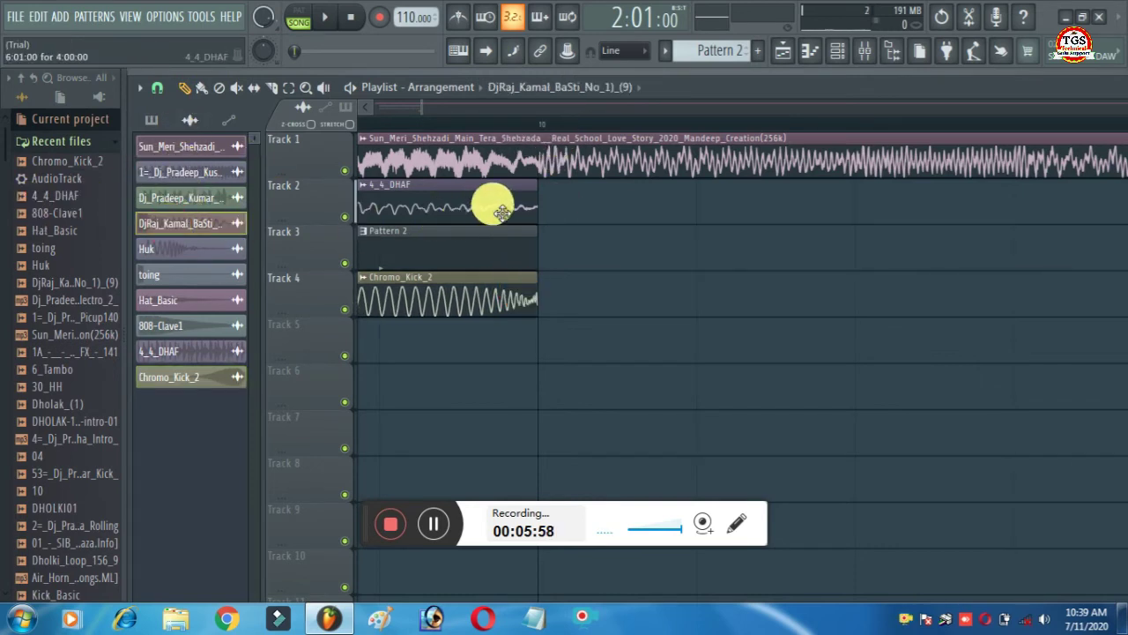
{"action": "left_click", "coordinate": [540, 208]}
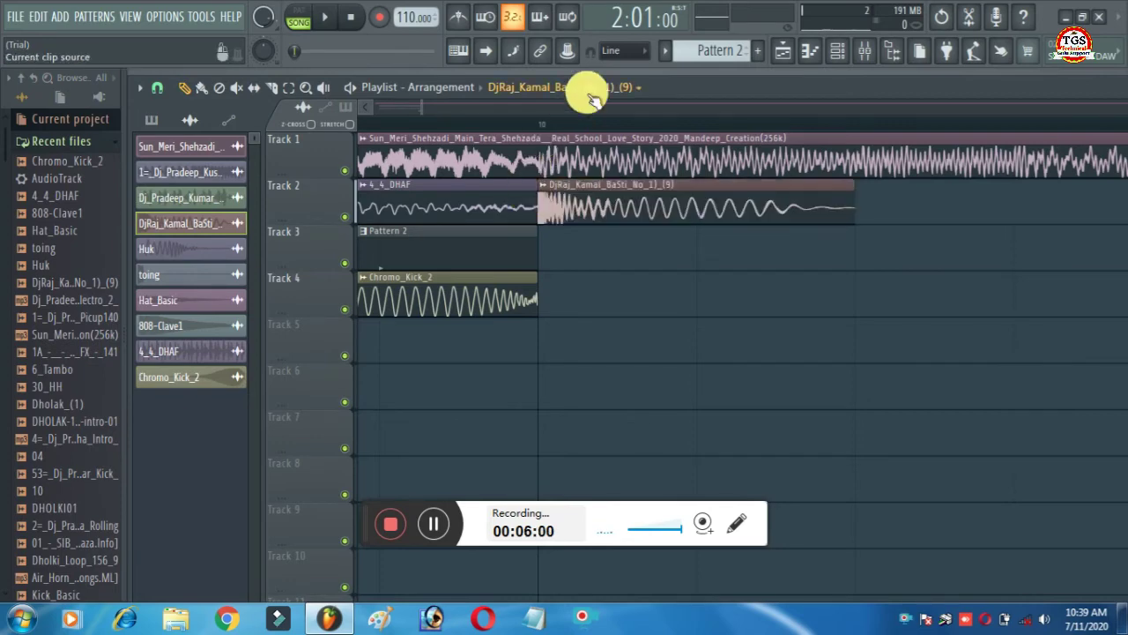
{"action": "scroll", "coordinate": [595, 124], "scroll_direction": "up", "scroll_amount": 1}
{"action": "scroll", "coordinate": [595, 124], "scroll_direction": "up", "scroll_amount": 2}
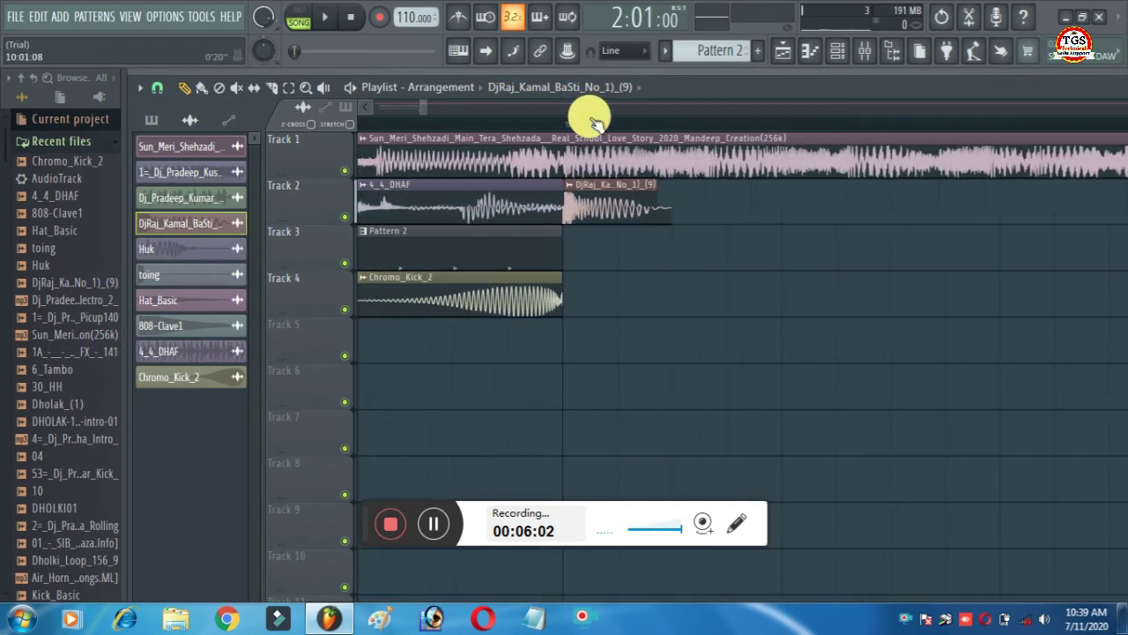
{"action": "left_click", "coordinate": [688, 212]}
{"action": "left_click", "coordinate": [800, 210]}
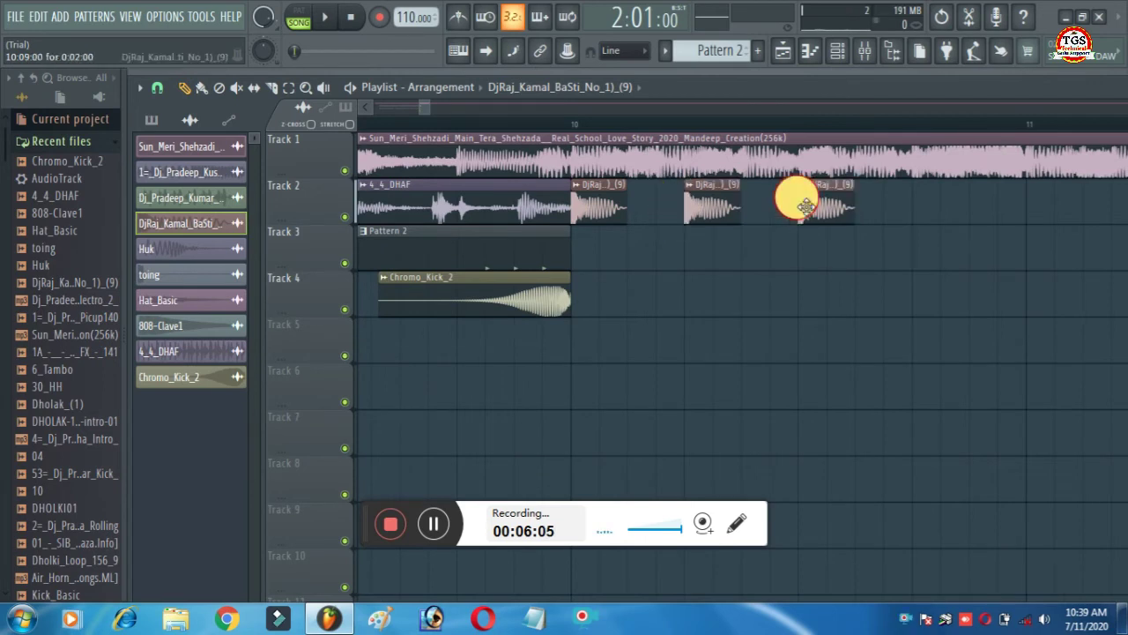
{"action": "left_click", "coordinate": [915, 195]}
Step: Place two Huk clips on Track 3 in bar 10, at steps 3 and 11
{"action": "left_click", "coordinate": [150, 251]}
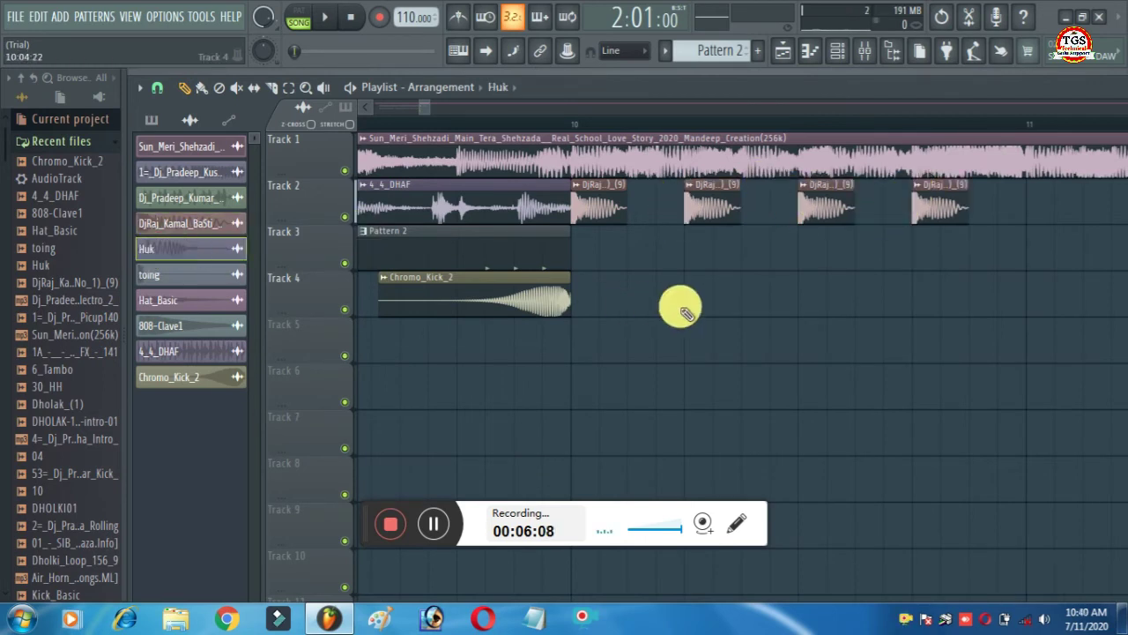
{"action": "left_click", "coordinate": [627, 251]}
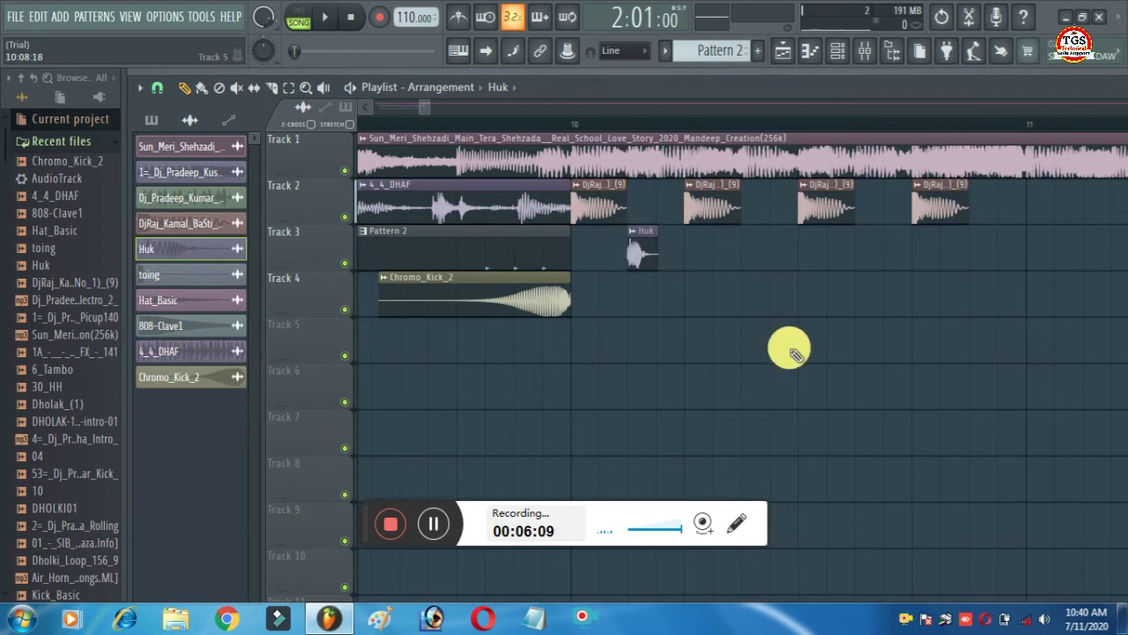
{"action": "left_click", "coordinate": [862, 250]}
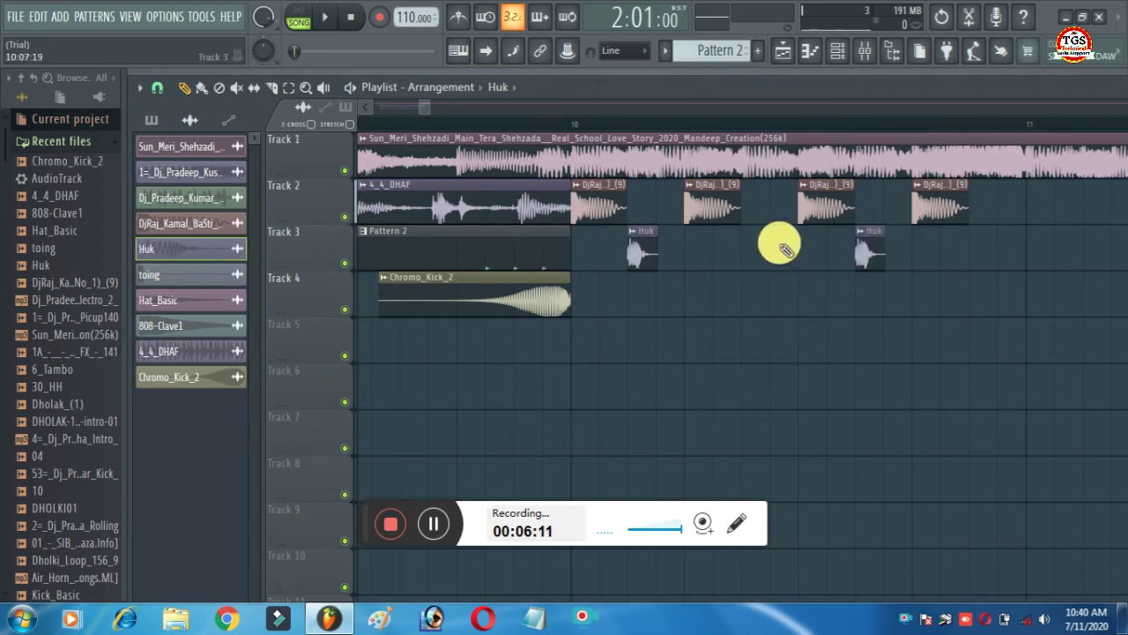
Step: Place a one-bar Pattern 1 clip on Track 4 and a one-bar Pattern 3 clip on Track 5, both starting at bar 10
{"action": "left_click", "coordinate": [712, 46]}
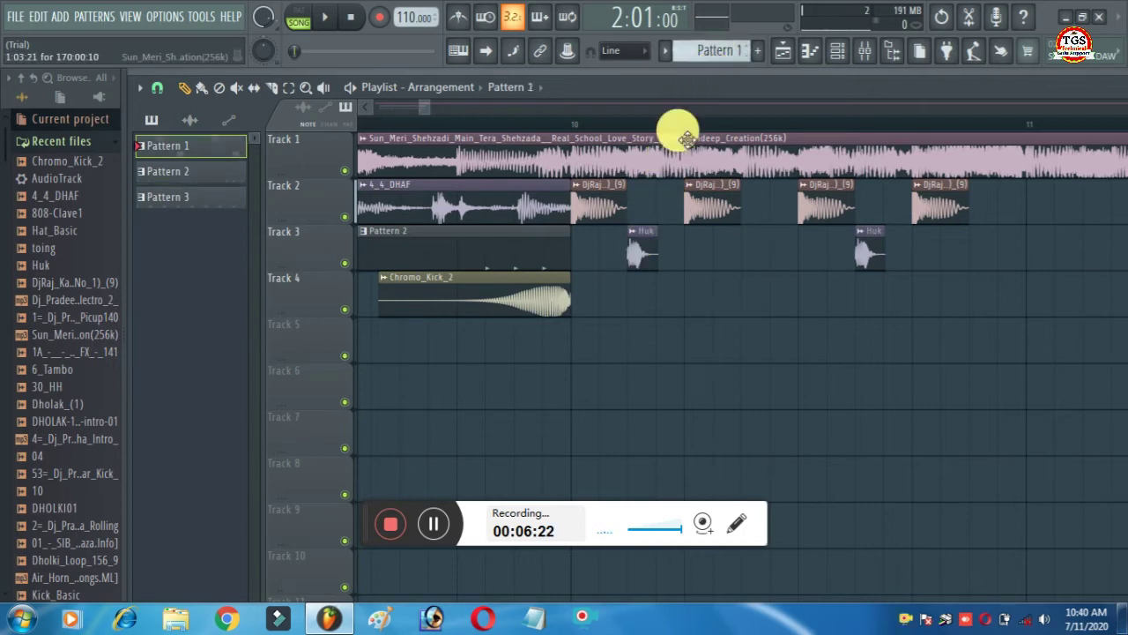
{"action": "left_click", "coordinate": [577, 302]}
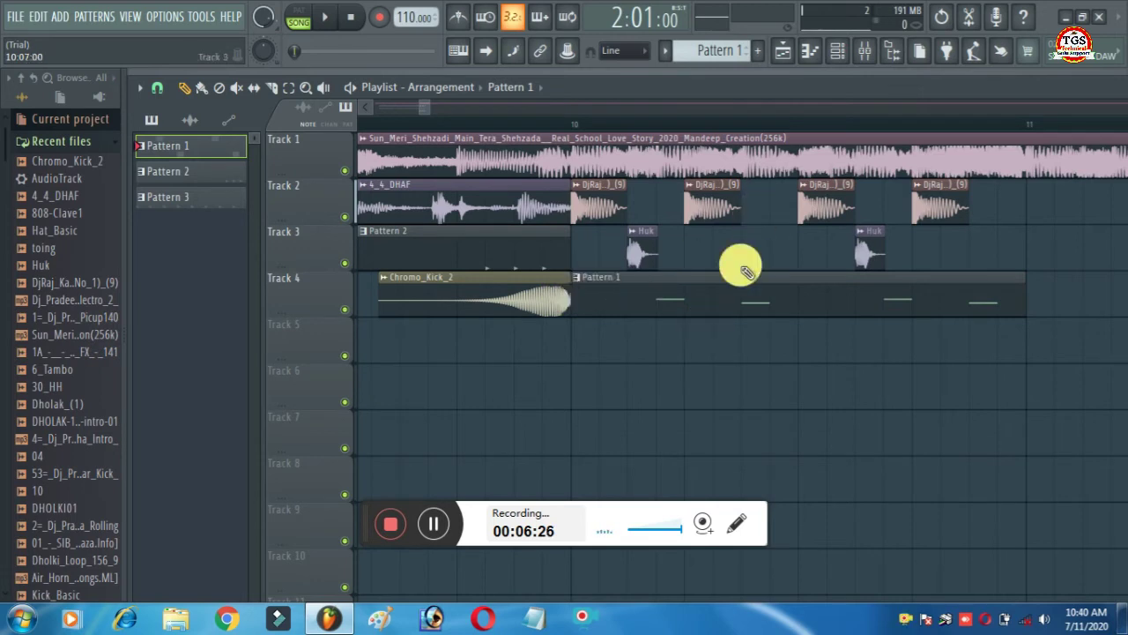
{"action": "left_click", "coordinate": [190, 119]}
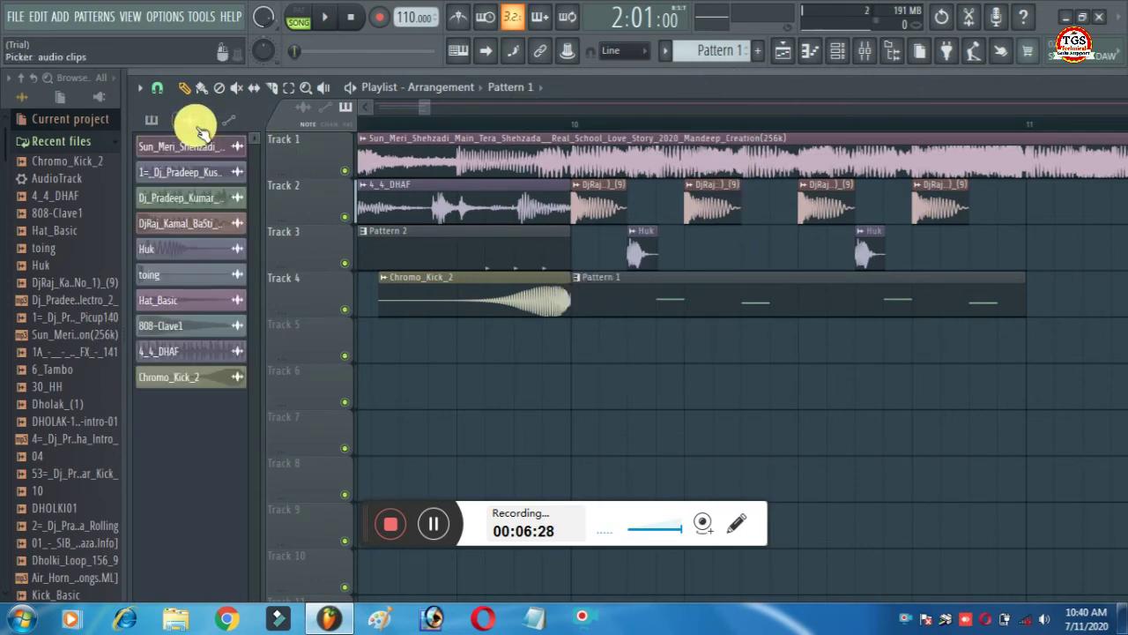
{"action": "scroll", "coordinate": [705, 51], "scroll_direction": "up", "scroll_amount": 1}
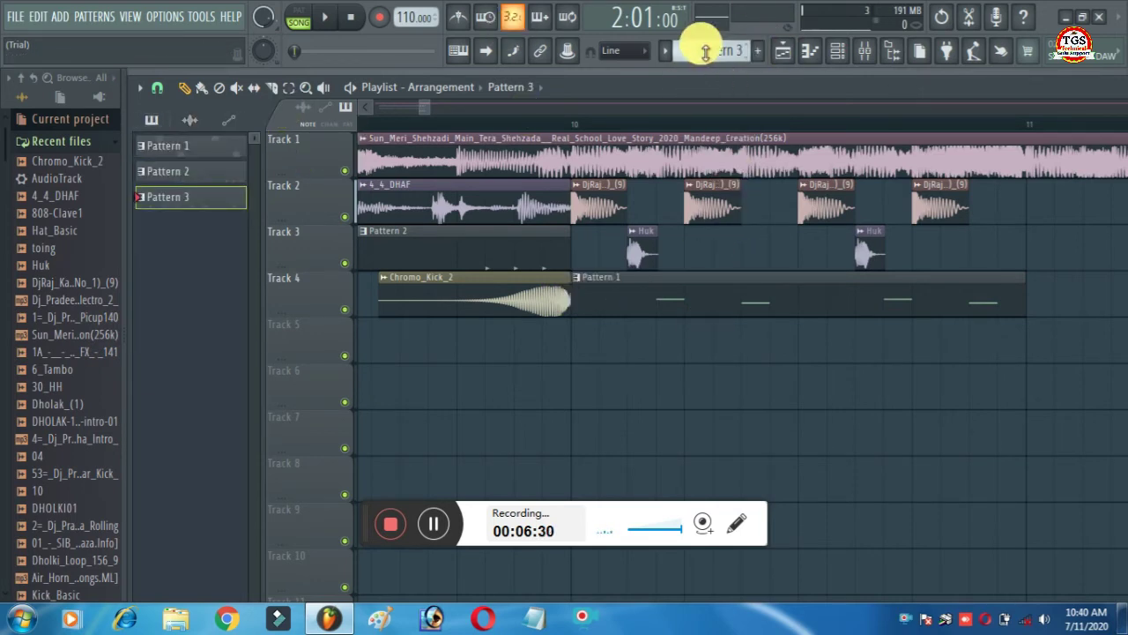
{"action": "left_click", "coordinate": [837, 50]}
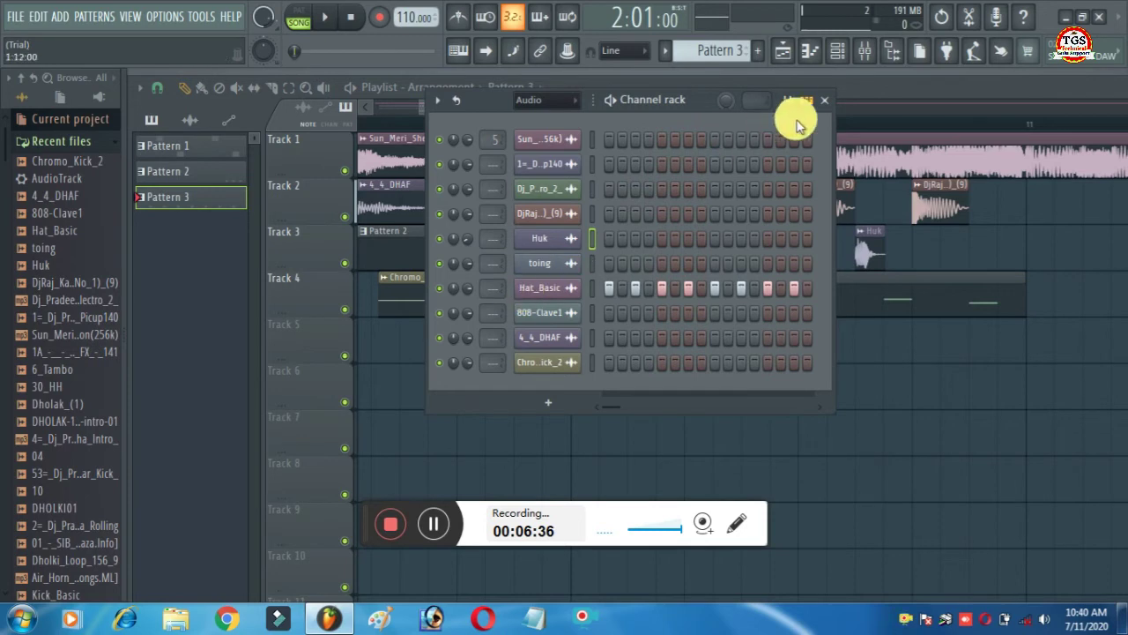
{"action": "left_click", "coordinate": [828, 101]}
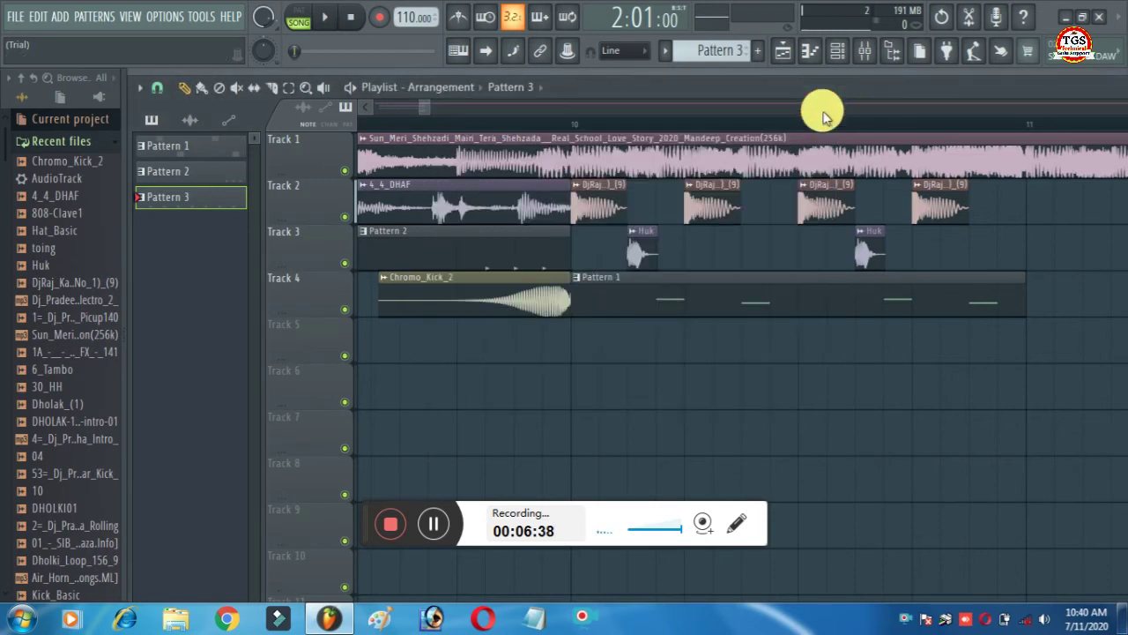
{"action": "left_click", "coordinate": [574, 328]}
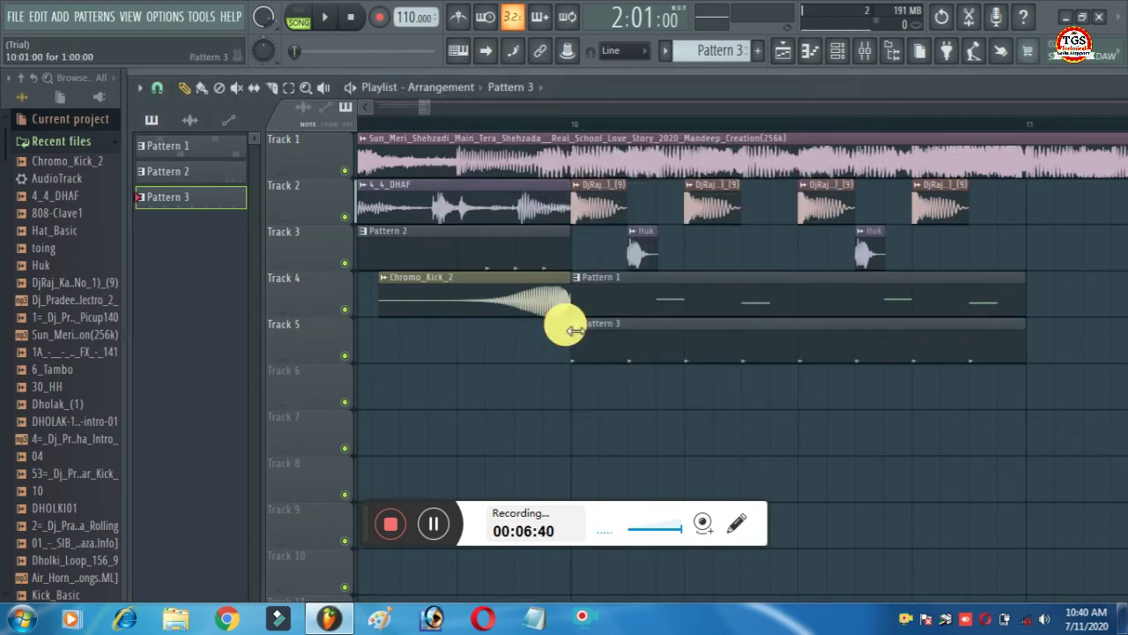
Step: Inspect the 4_4_DHAF and Dj_Pradeep_Kumar_Electro_2_ samples in their channel settings and audition the Electro loop
{"action": "left_click", "coordinate": [190, 119]}
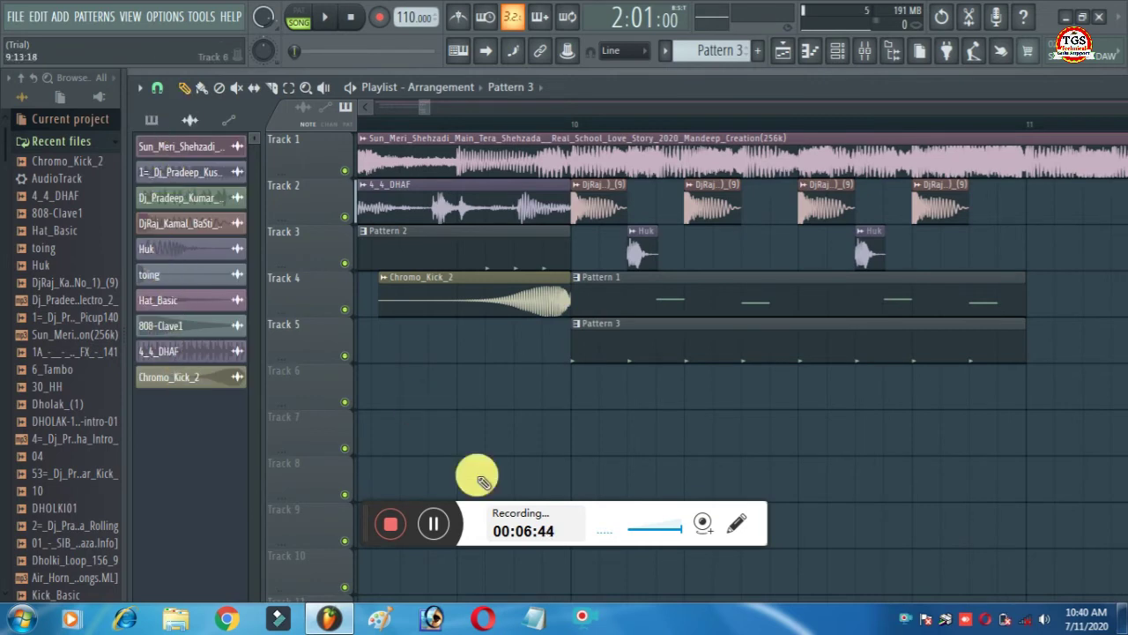
{"action": "left_click", "coordinate": [434, 525]}
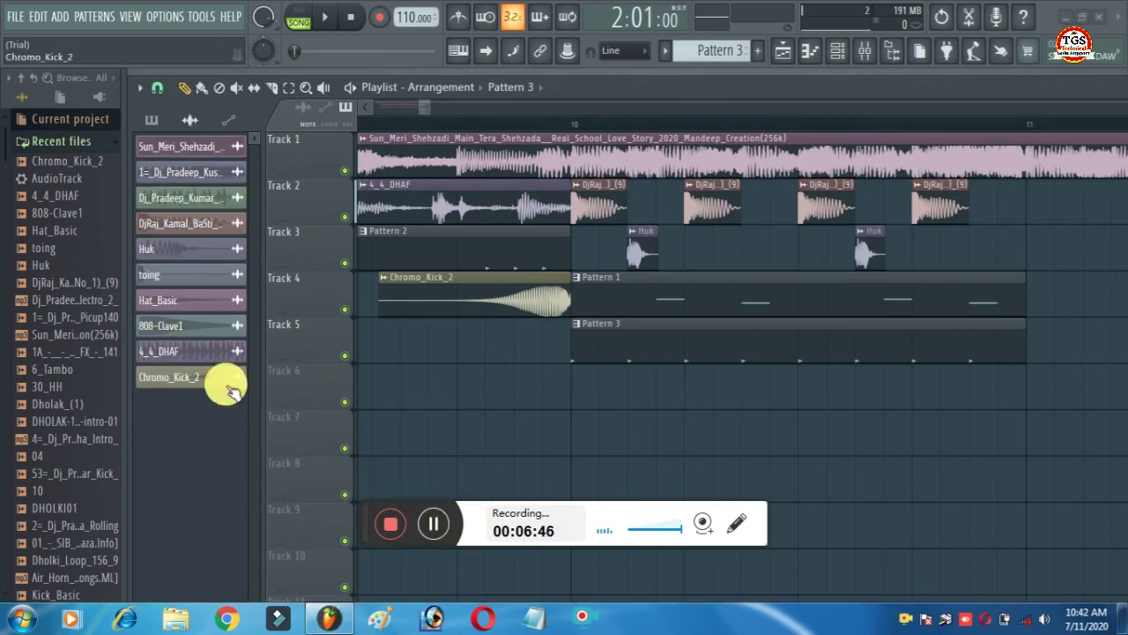
{"action": "left_click", "coordinate": [202, 362]}
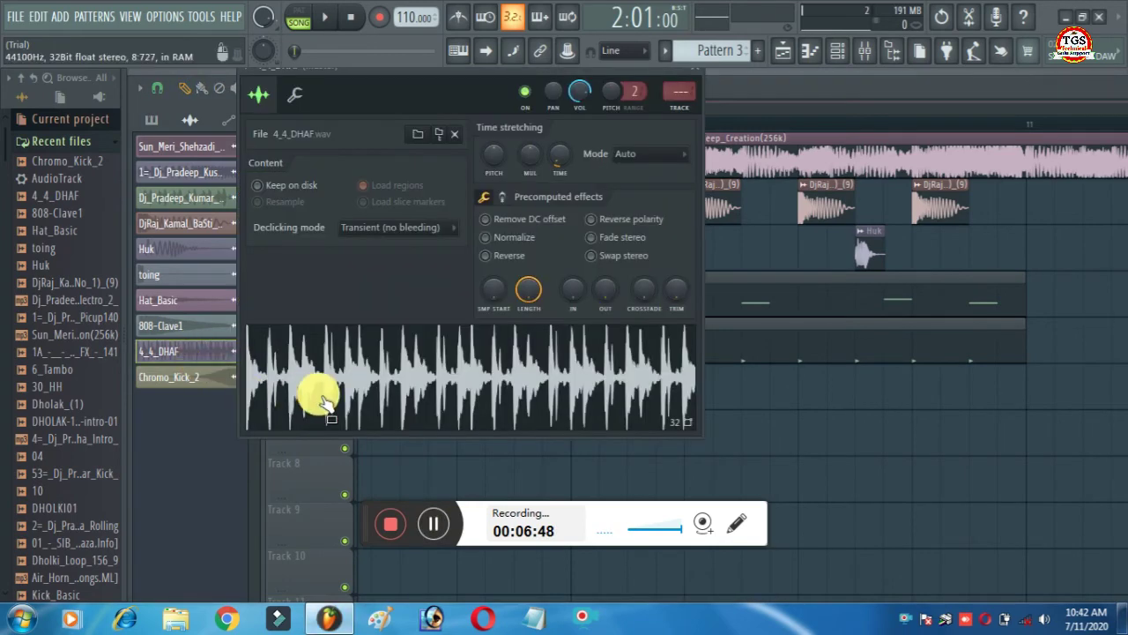
{"action": "left_click", "coordinate": [164, 197]}
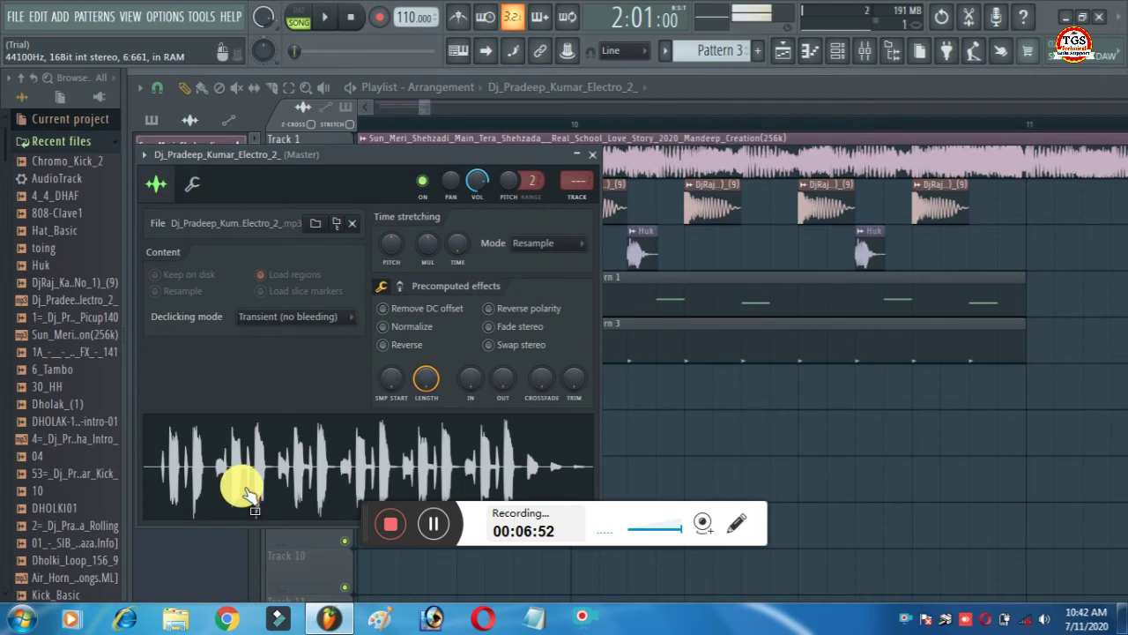
{"action": "left_click", "coordinate": [588, 157]}
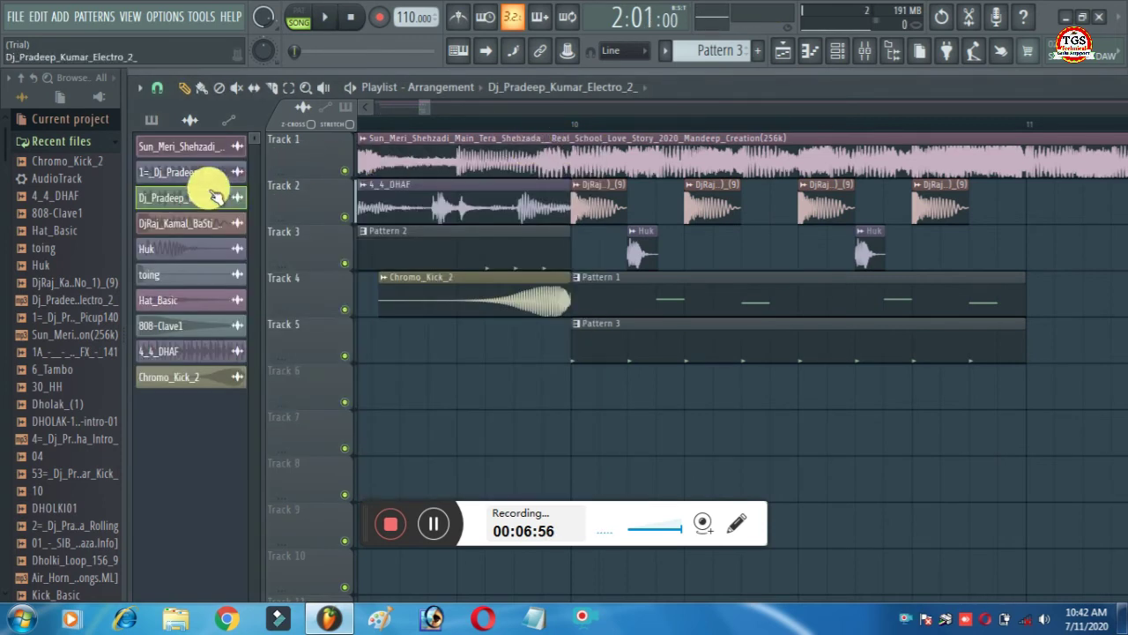
Step: Place Dj_Pradeep_Kumar_Electro_2_ on Track 6 at bar 10 and detect its tempo within the 75 to 150 BPM range
{"action": "left_click", "coordinate": [596, 380]}
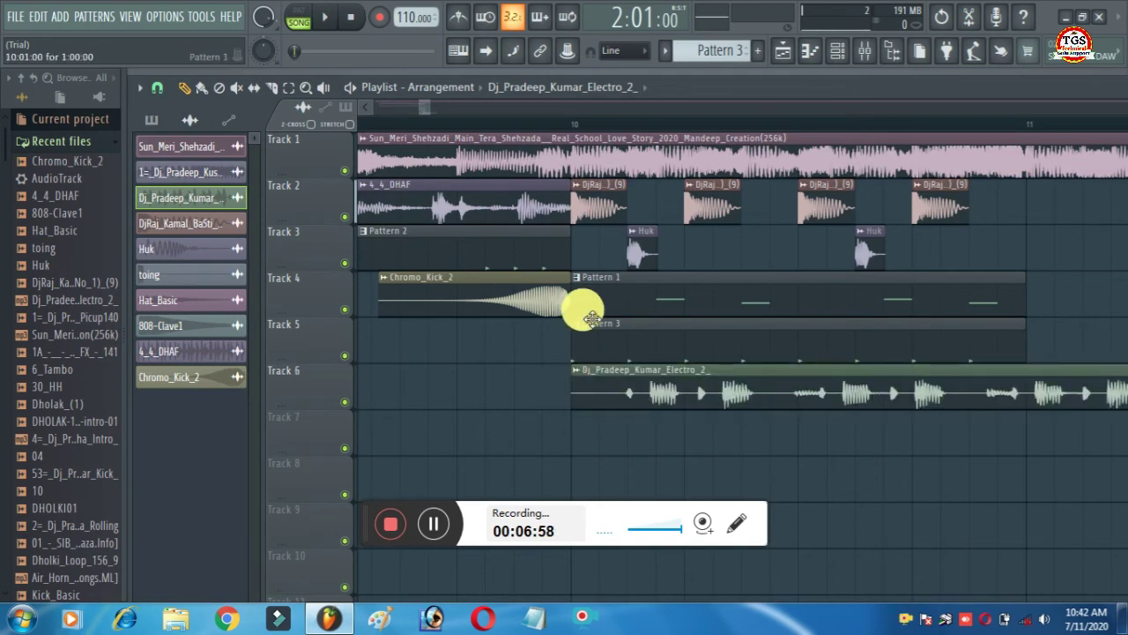
{"action": "left_click", "coordinate": [573, 370]}
{"action": "mouse_move", "coordinate": [717, 516]}
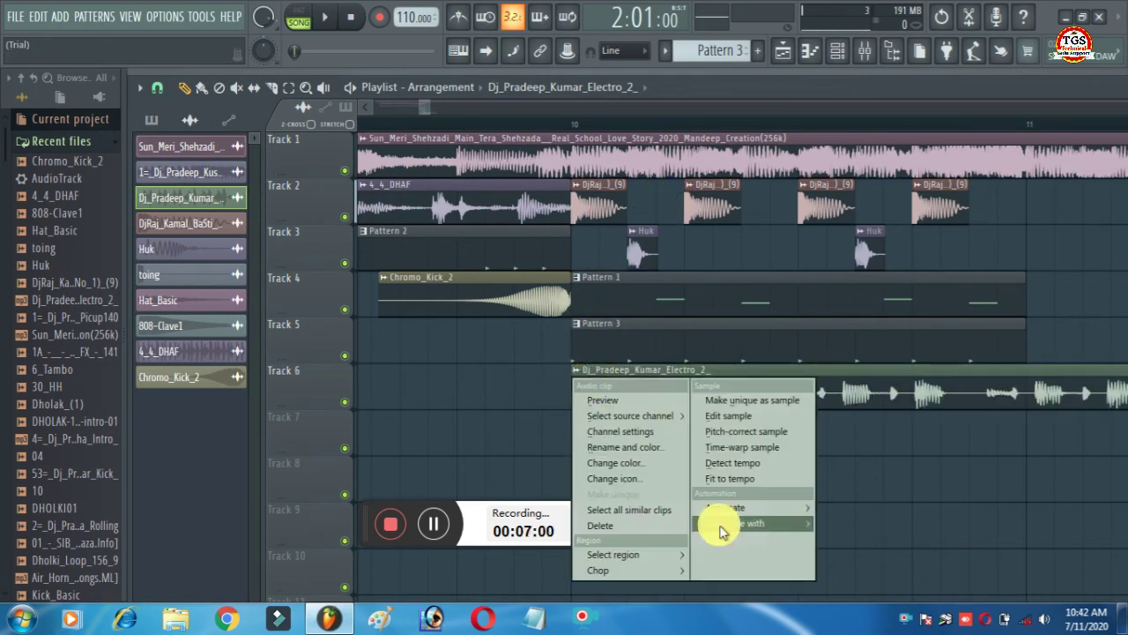
{"action": "left_click", "coordinate": [735, 473]}
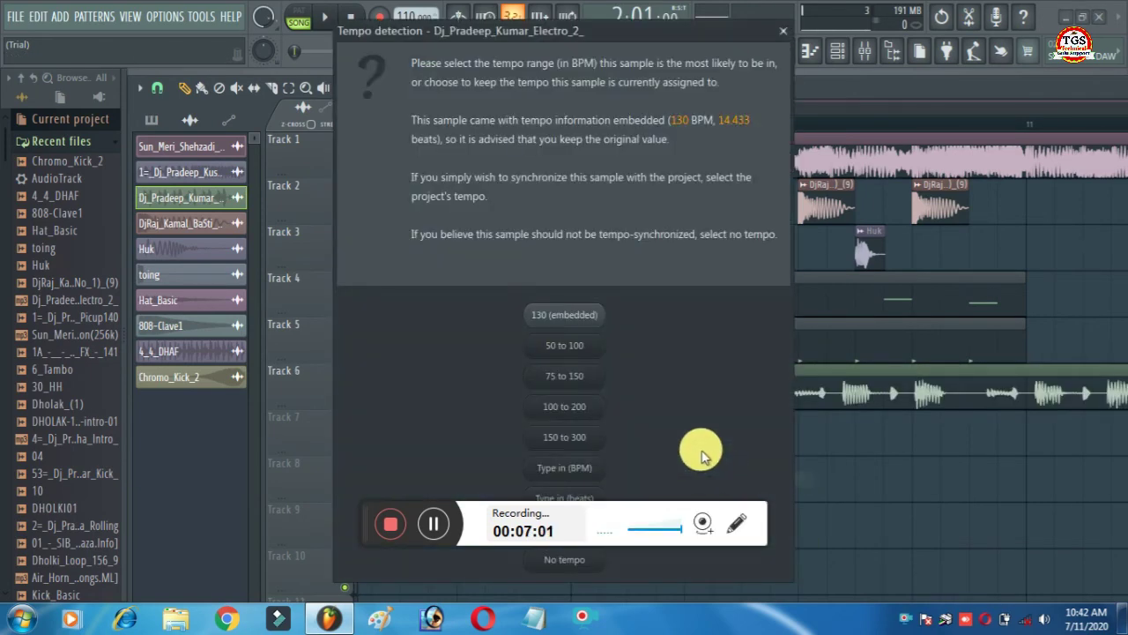
{"action": "left_click", "coordinate": [546, 375]}
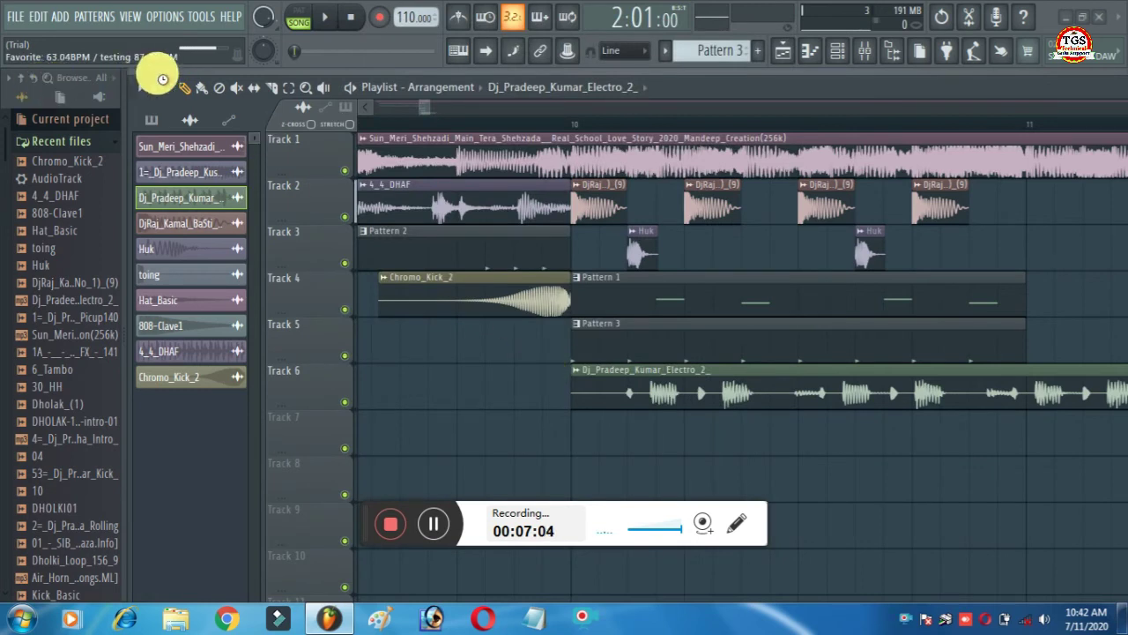
Step: Slice the Dj_Pradeep_Kumar_Electro_2_ clip on Track 6 at bar 11, and return to the Draw tool
{"action": "left_click", "coordinate": [274, 90]}
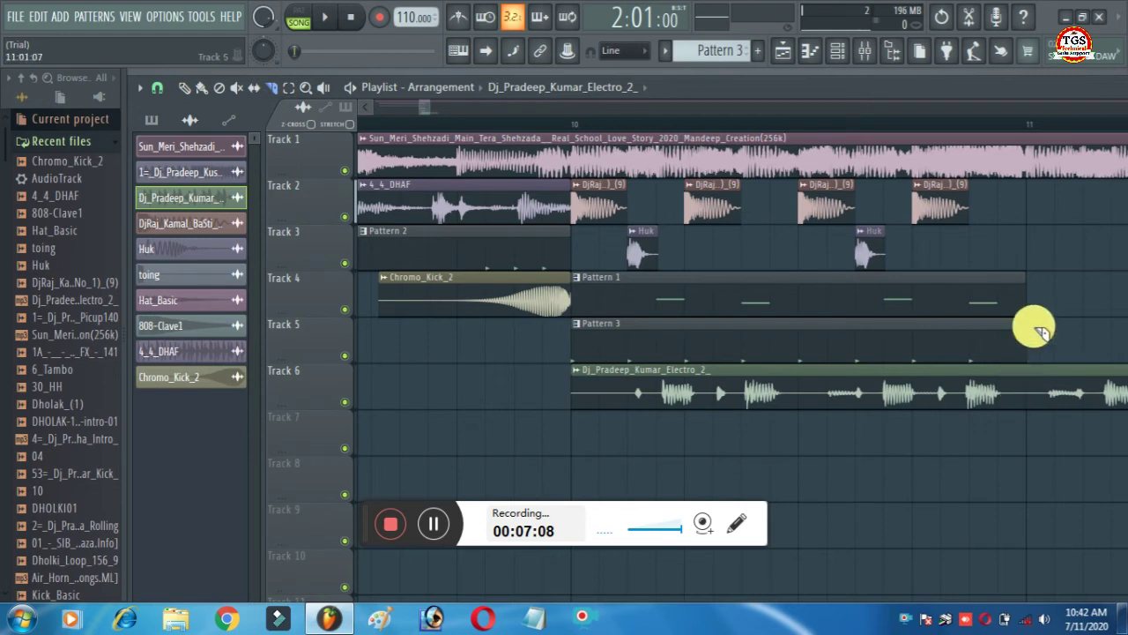
{"action": "left_click_drag", "start_coordinate": [1036, 335], "coordinate": [1027, 460]}
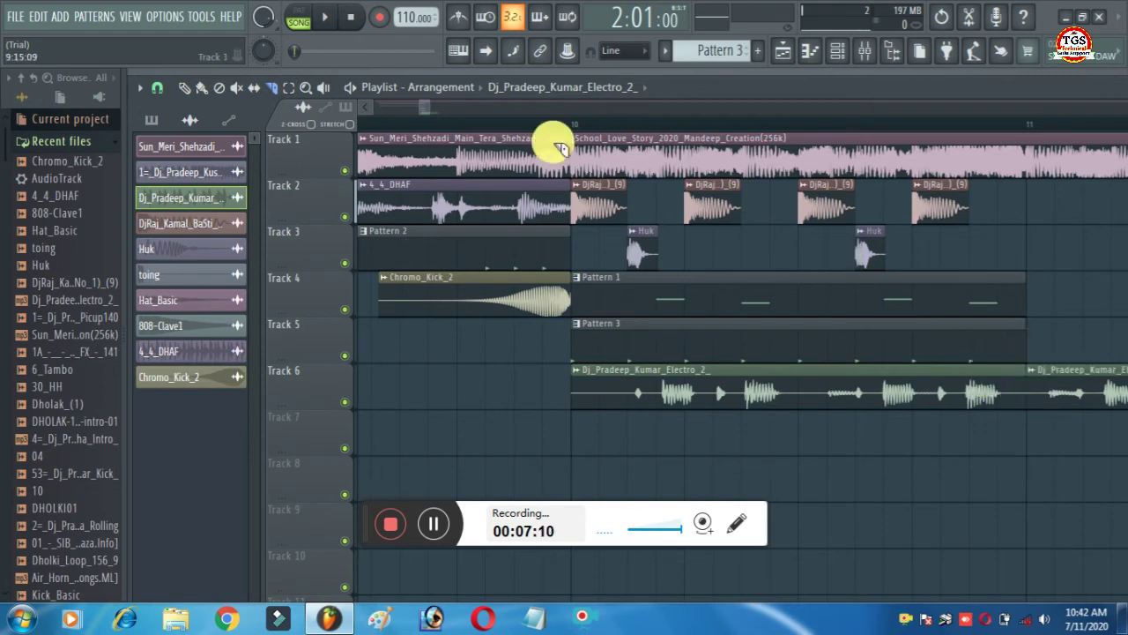
{"action": "left_click", "coordinate": [184, 88]}
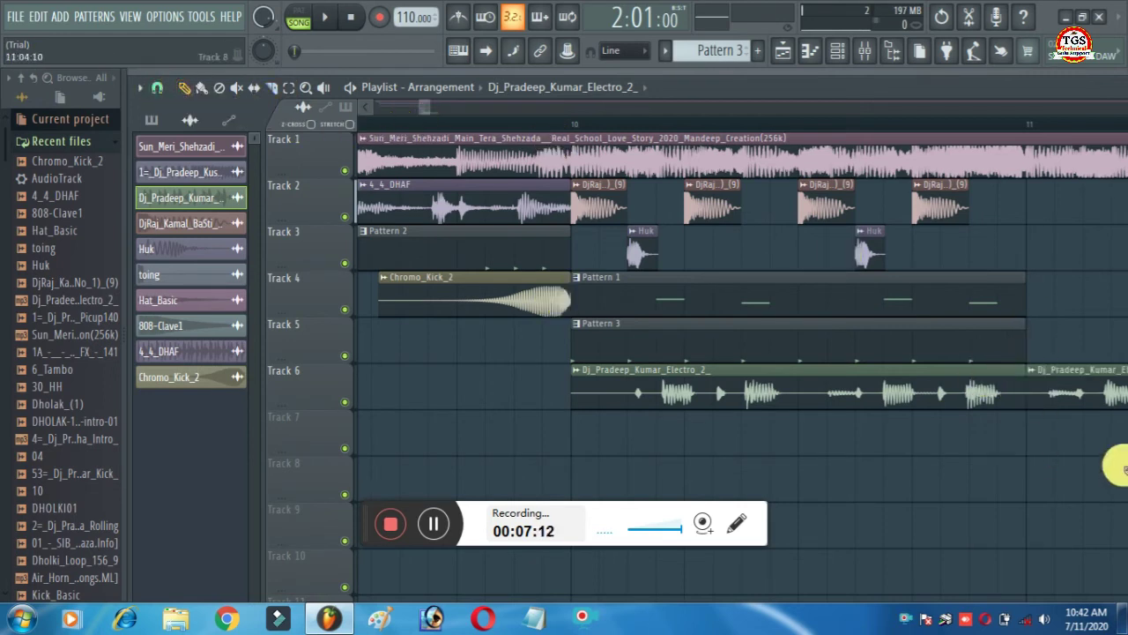
Step: Delete the leftover Dj_Pradeep_Kumar_Electro_2_ piece after bar 11 on Track 6 and check the remaining clip's channel settings
{"action": "right_click", "coordinate": [1066, 398]}
{"action": "double_click", "coordinate": [679, 374]}
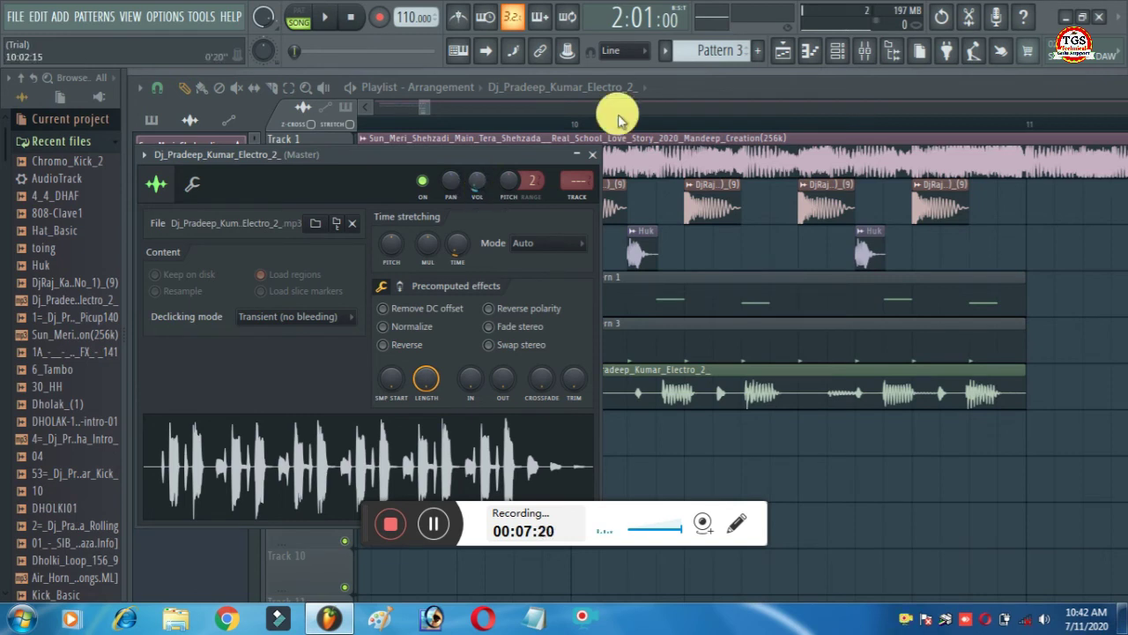
{"action": "left_click", "coordinate": [592, 154]}
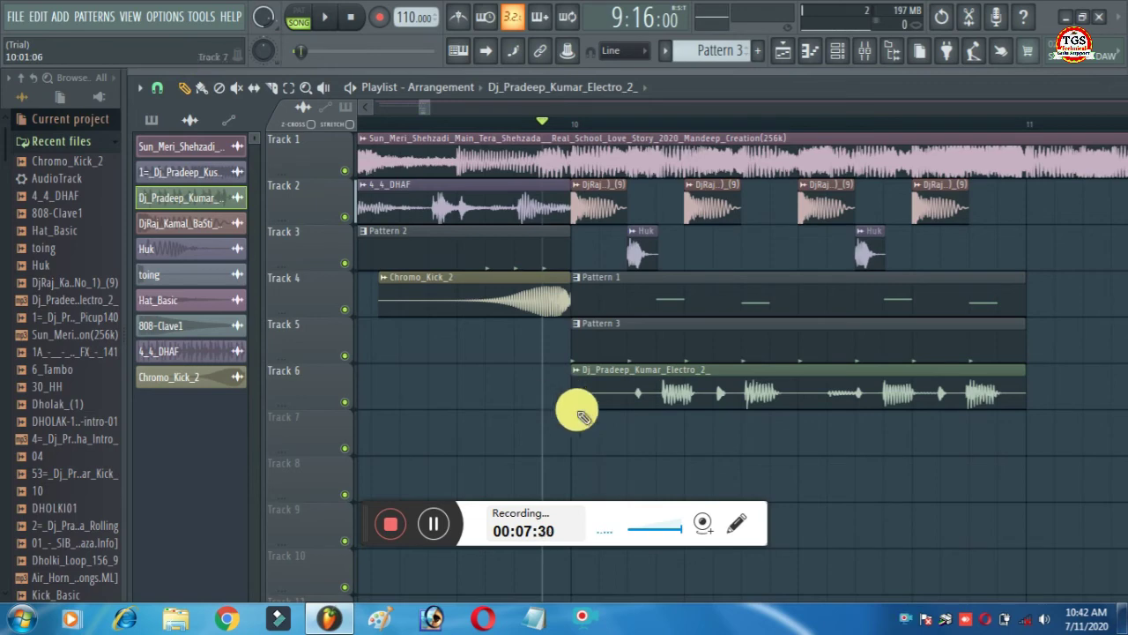
Step: Select all clips in bar 10 on Tracks 2 to 6 and duplicate them three times to fill bars 11 to 13
{"action": "left_click_drag", "start_coordinate": [578, 451], "coordinate": [1007, 196]}
{"action": "scroll", "coordinate": [989, 122], "scroll_direction": "down", "scroll_amount": 3}
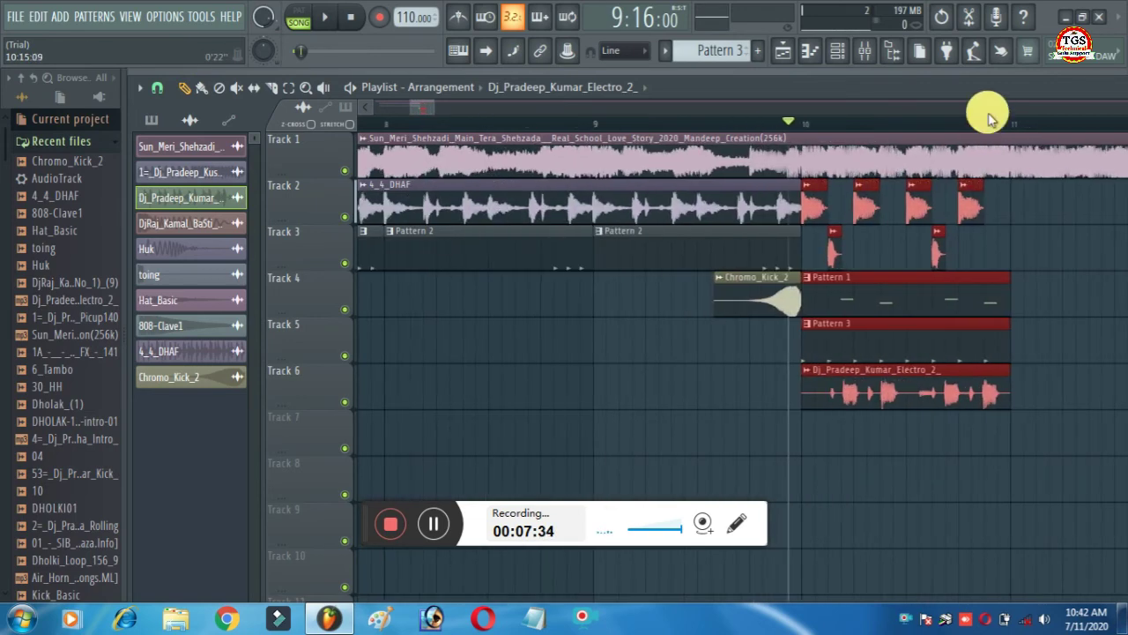
{"action": "scroll", "coordinate": [989, 110], "scroll_direction": "right", "scroll_amount": 2}
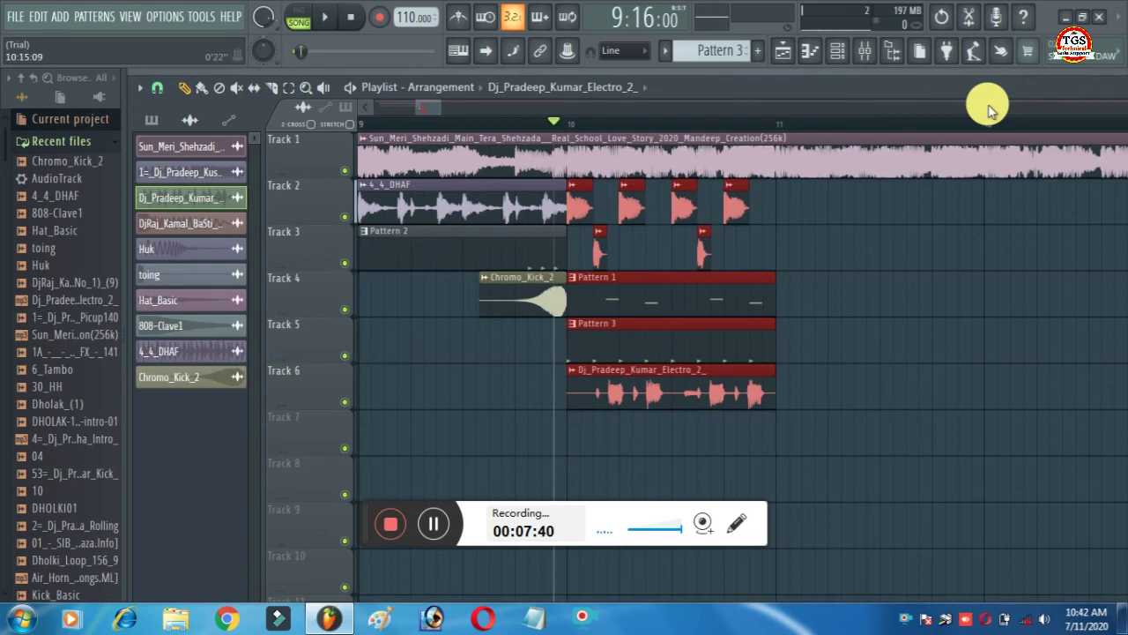
{"action": "key", "text": "ctrl+b"}
{"action": "key", "text": "ctrl+b"}
{"action": "key", "text": "ctrl+b"}
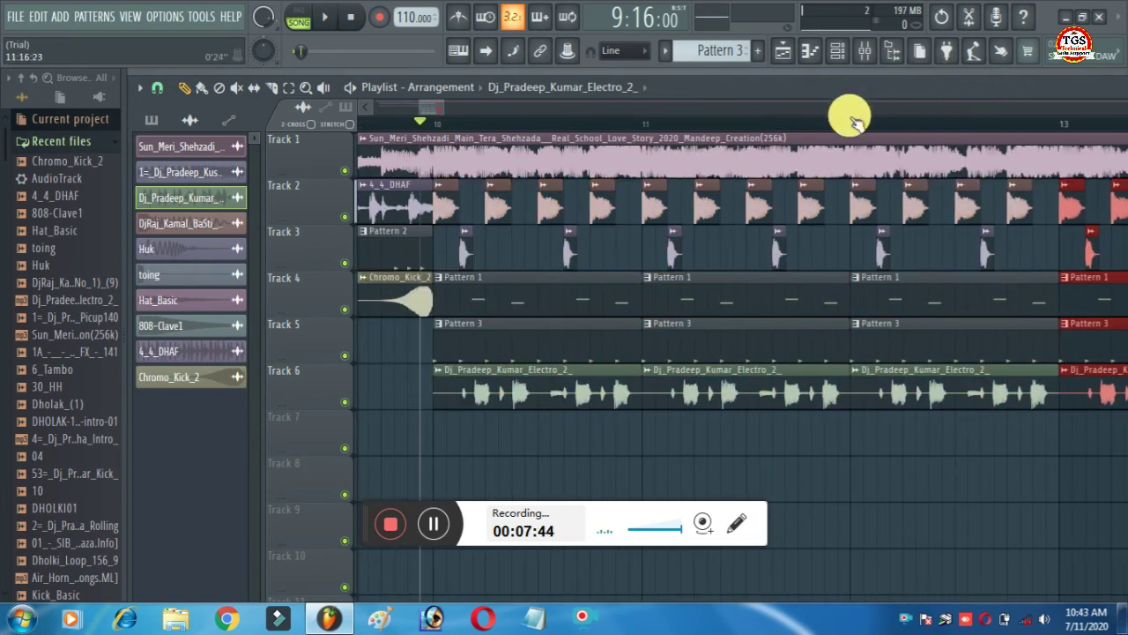
{"action": "scroll", "coordinate": [855, 124], "scroll_direction": "down", "scroll_amount": 3}
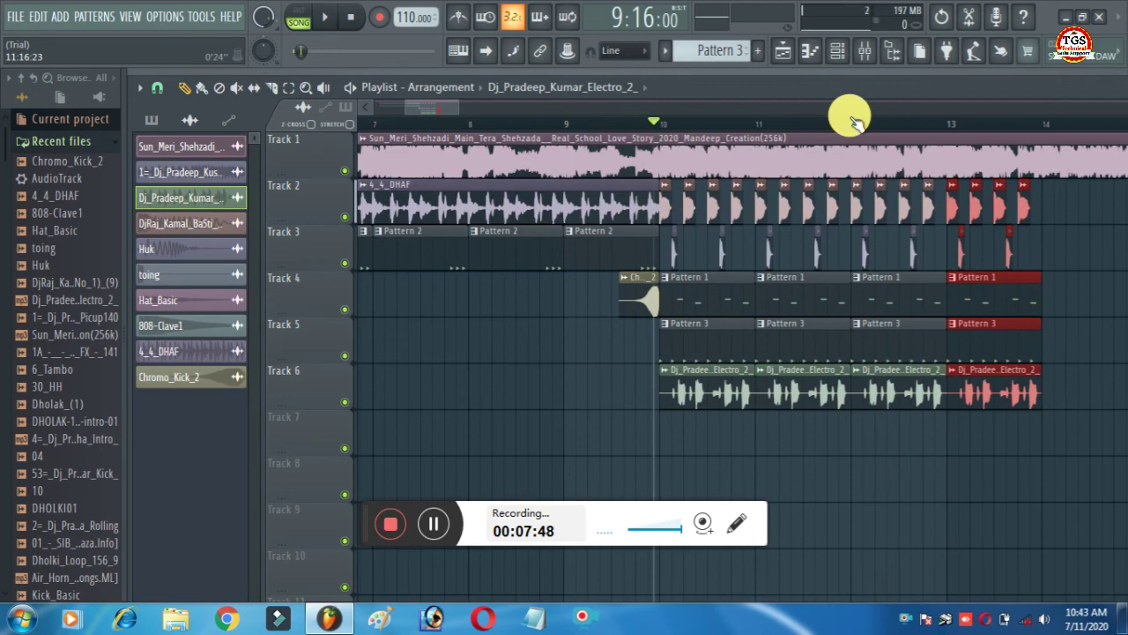
Step: Audition the repeated beat section from just before bar 10 and clear the clip selection
{"action": "key", "text": "space"}
{"action": "scroll", "coordinate": [837, 121], "scroll_direction": "down", "scroll_amount": 3}
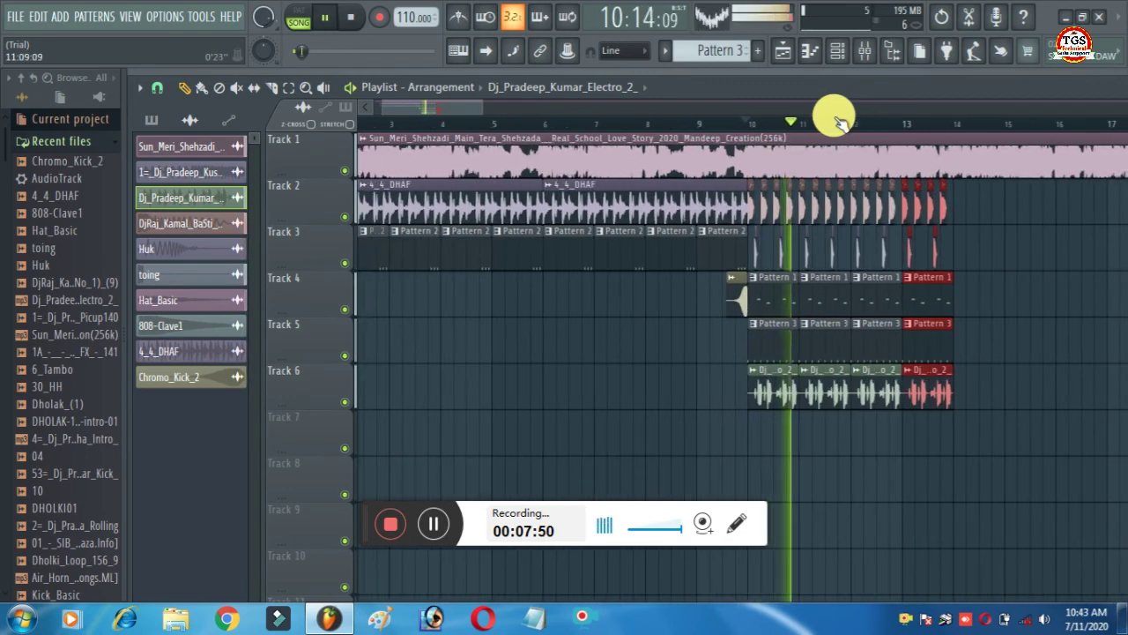
{"action": "left_click", "coordinate": [688, 119]}
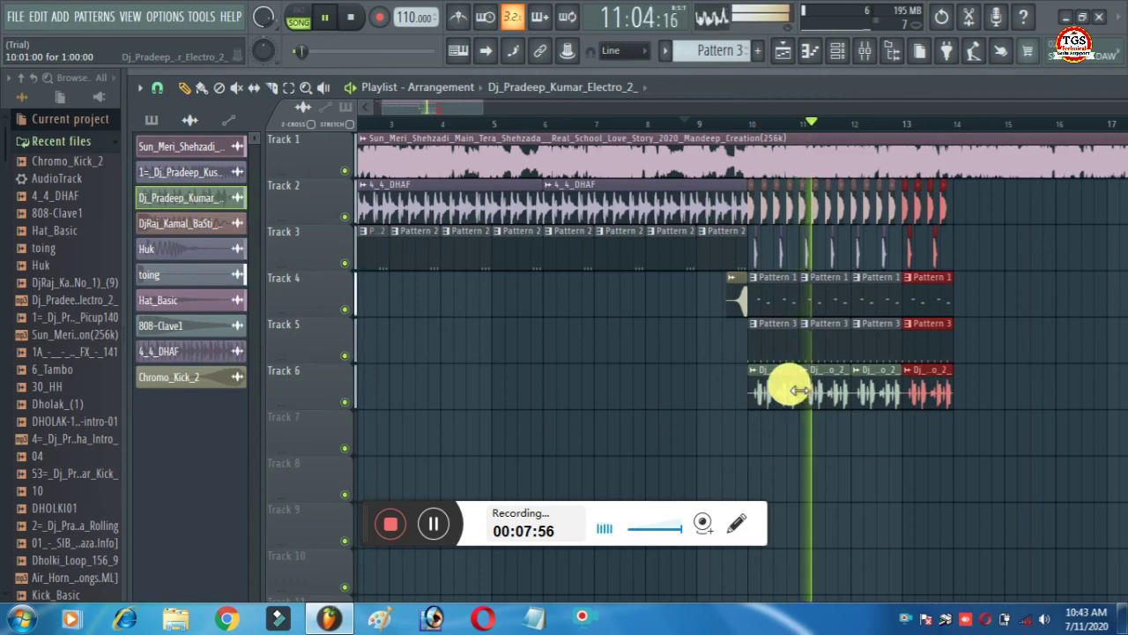
{"action": "key", "text": "ctrl+d"}
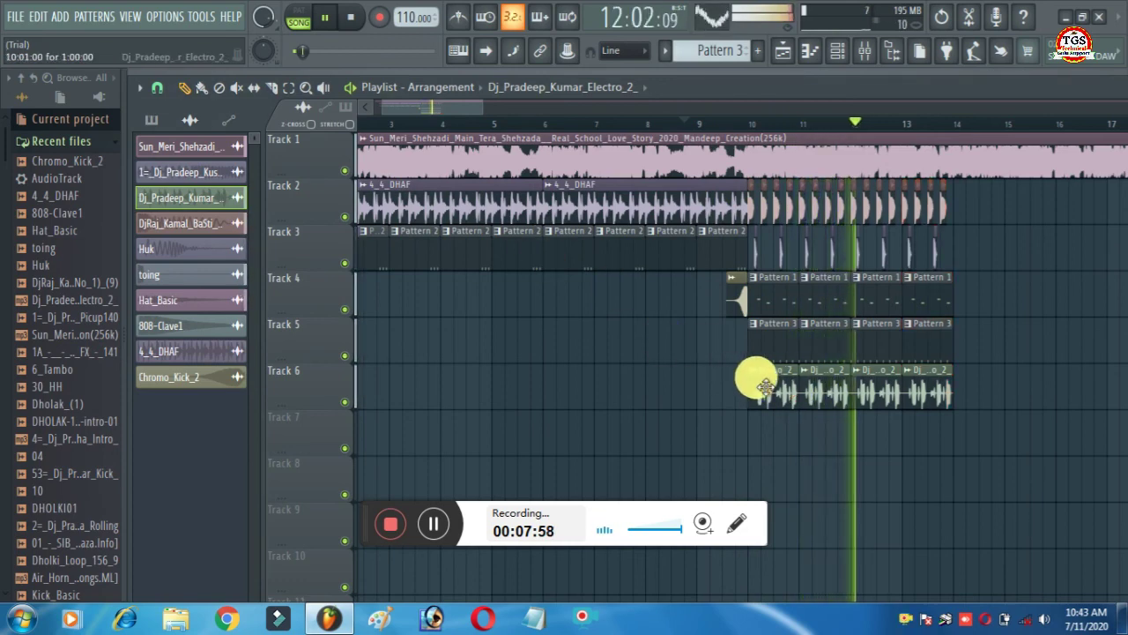
Step: Check the Dj_Pradeep_Kumar_Electro_2_ channel settings on Track 6, replay the arrangement from bar 10, and stop playback
{"action": "double_click", "coordinate": [764, 385]}
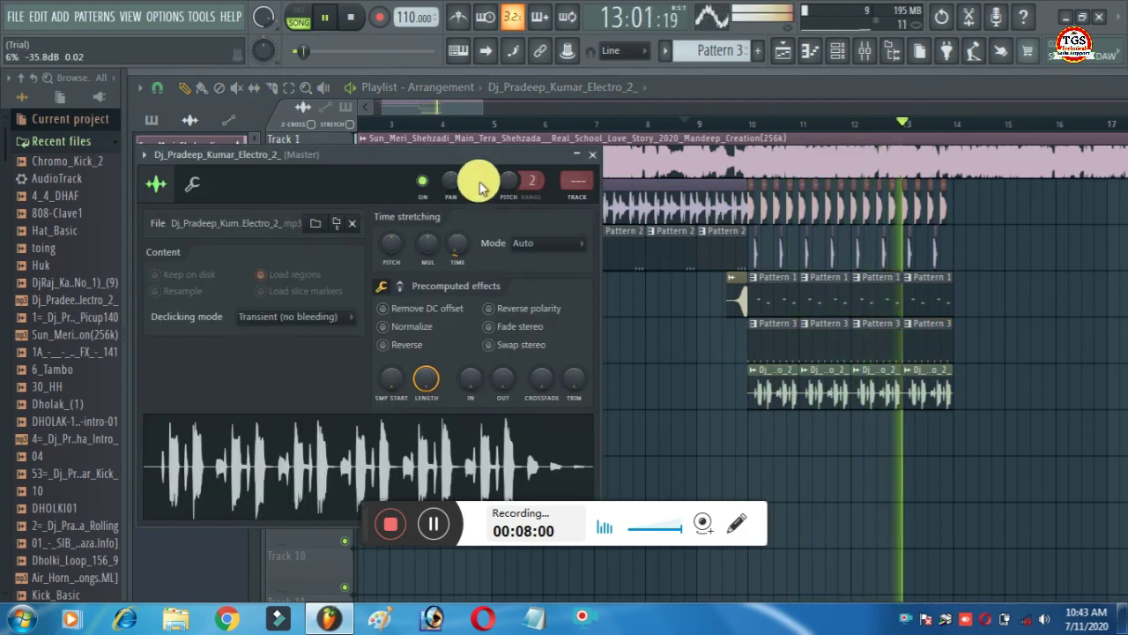
{"action": "left_click", "coordinate": [596, 162]}
{"action": "left_click", "coordinate": [747, 124]}
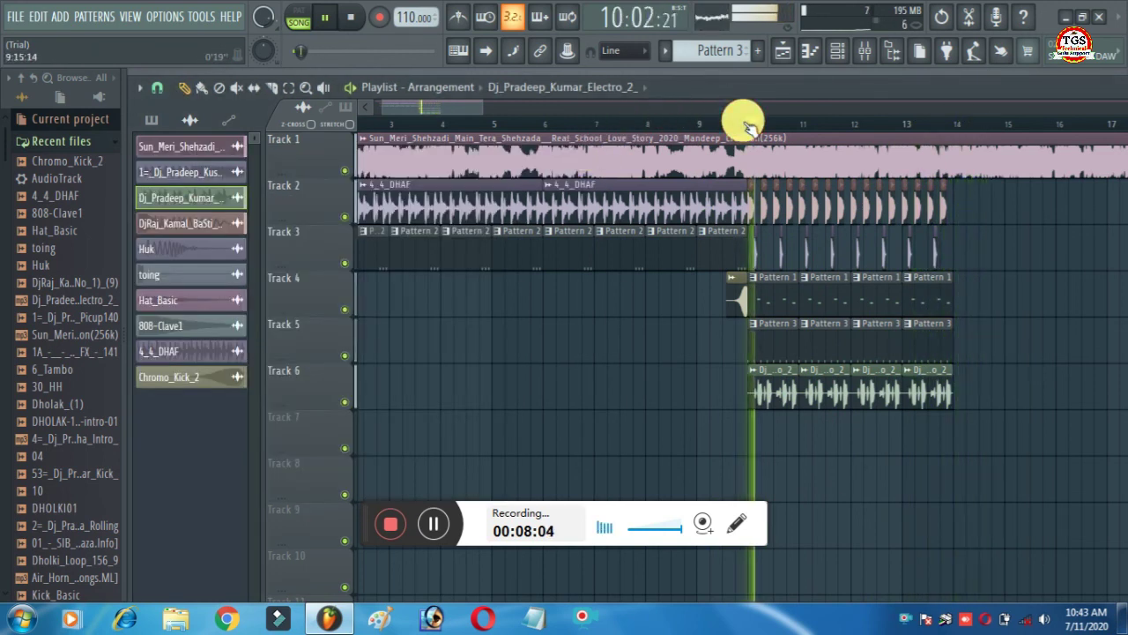
{"action": "key", "text": "space"}
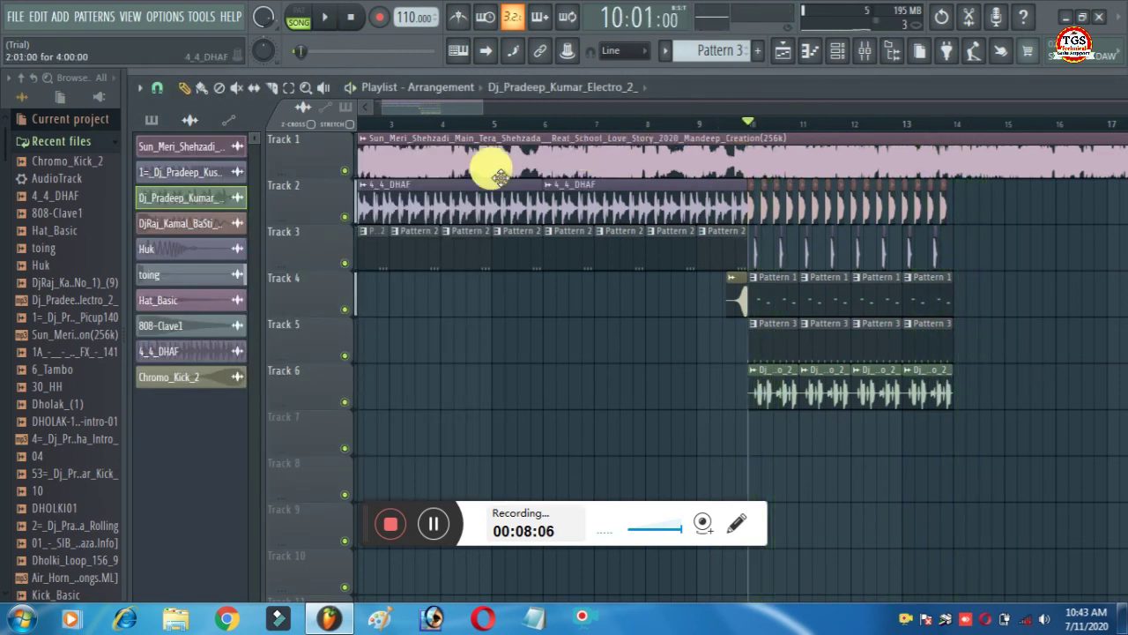
Step: Mute Track 1 to audition the beat alone from bar 10, unmute the track, and stop playback
{"action": "left_click", "coordinate": [345, 170]}
{"action": "key", "text": "space"}
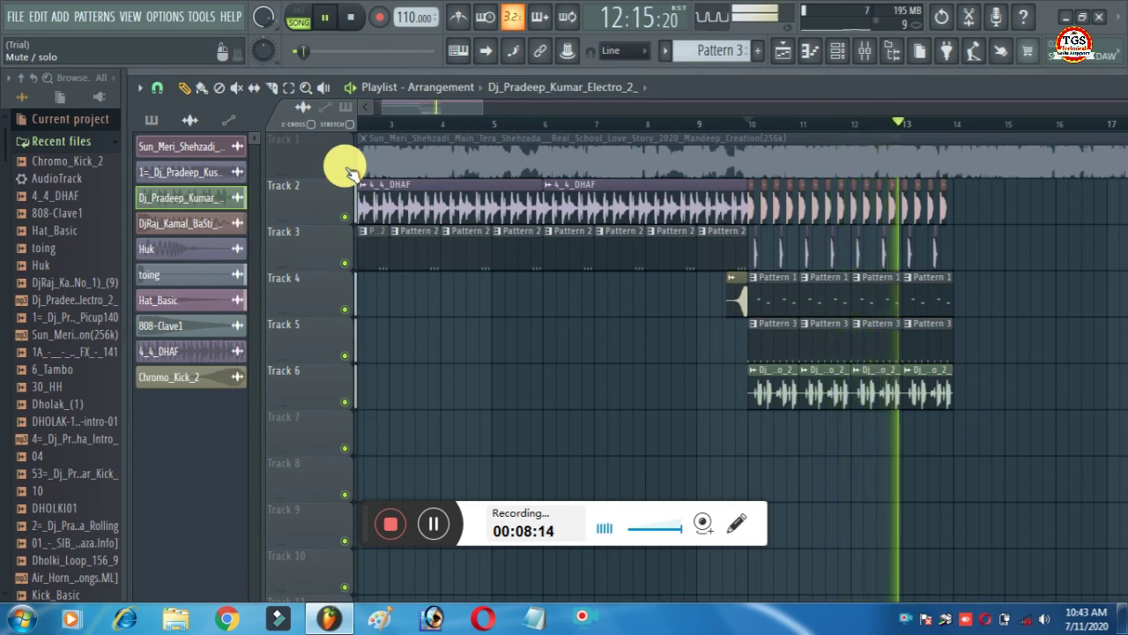
{"action": "left_click", "coordinate": [349, 171]}
{"action": "key", "text": "space"}
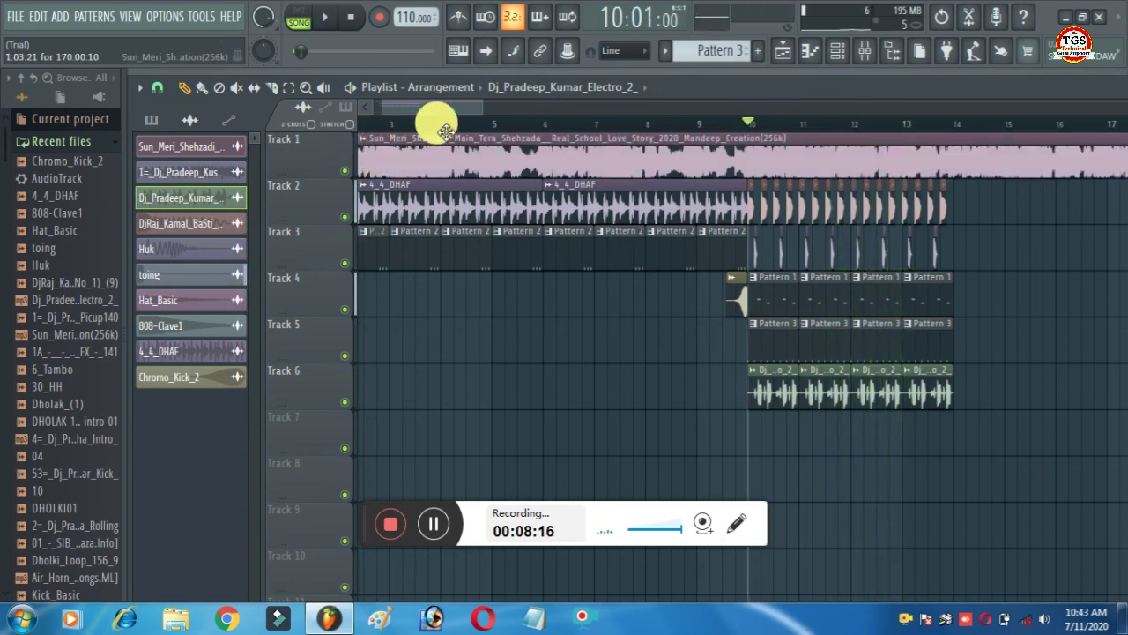
Step: Audition the 1=_Dj_Pradeep_Kushawha_Picup140 sample in its channel settings and close them
{"action": "scroll", "coordinate": [445, 127], "scroll_direction": "down", "scroll_amount": 6}
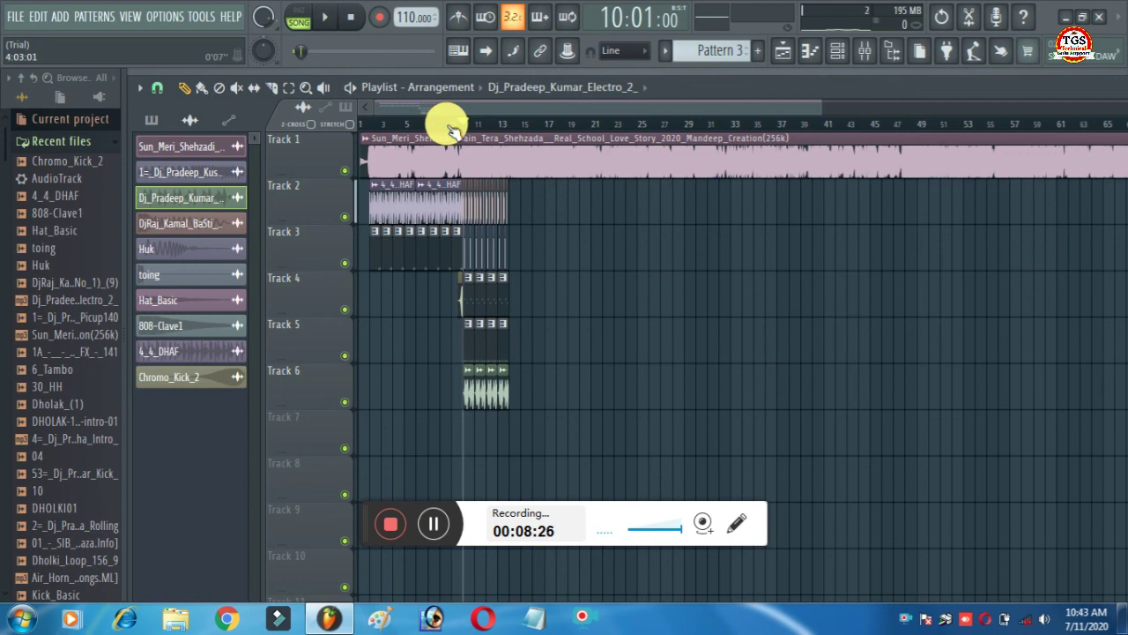
{"action": "scroll", "coordinate": [447, 128], "scroll_direction": "down", "scroll_amount": 2}
{"action": "scroll", "coordinate": [476, 128], "scroll_direction": "up", "scroll_amount": 4}
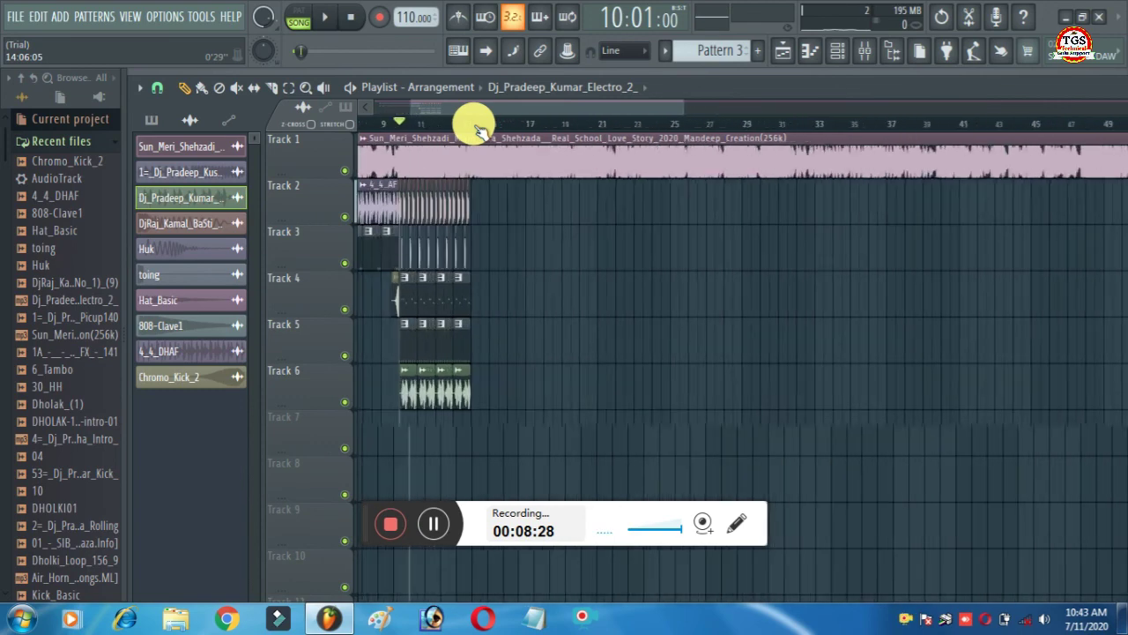
{"action": "left_click", "coordinate": [198, 177]}
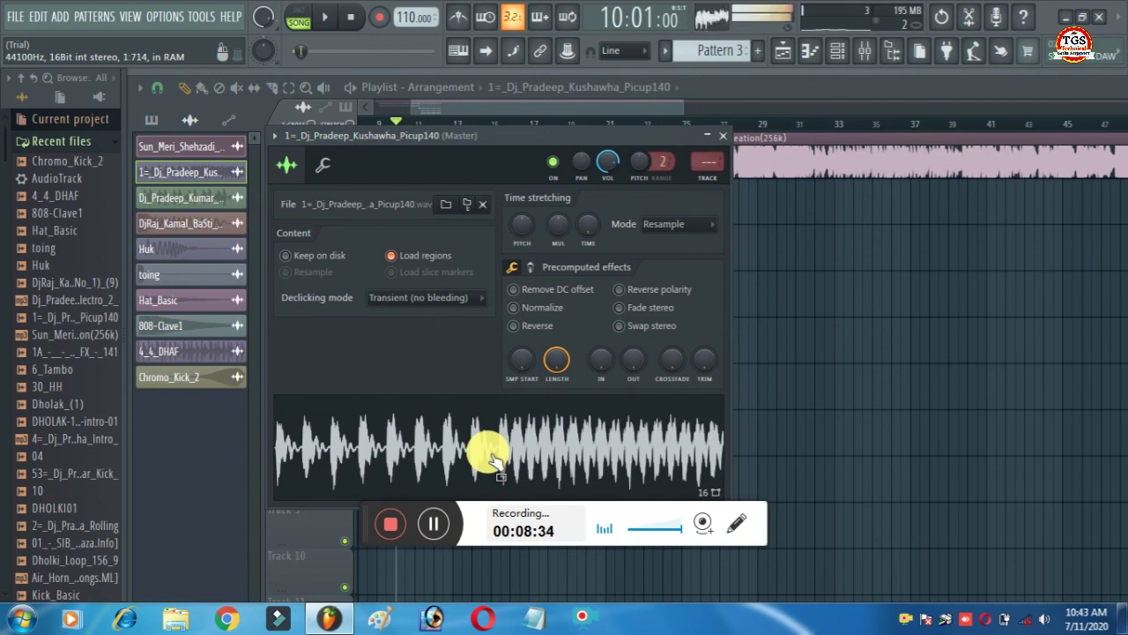
{"action": "key", "text": "space"}
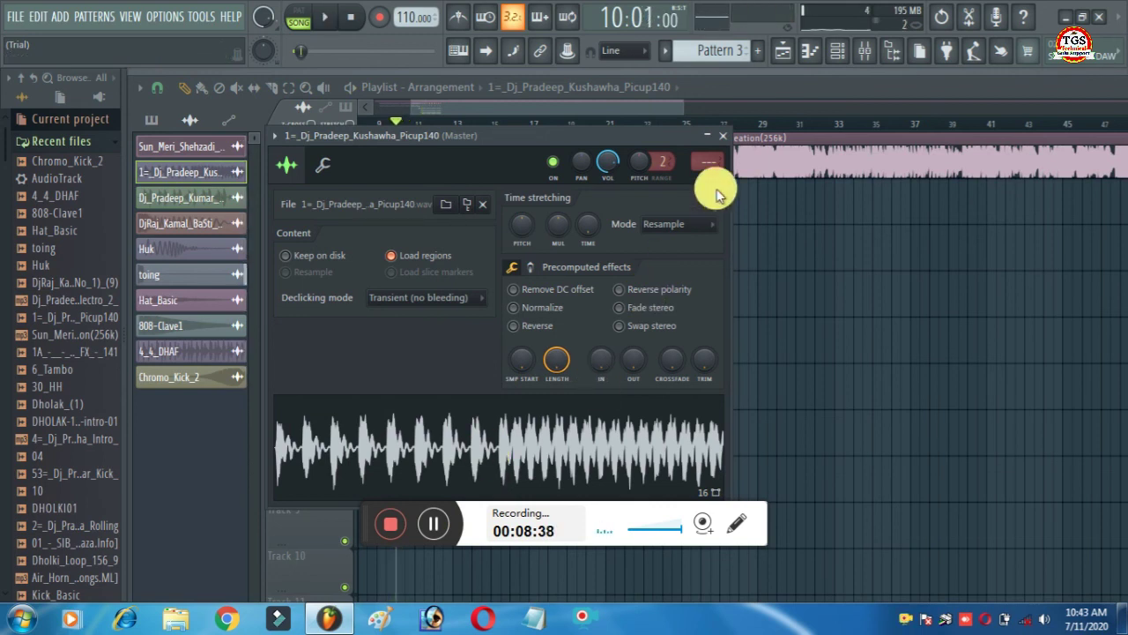
{"action": "left_click", "coordinate": [722, 136]}
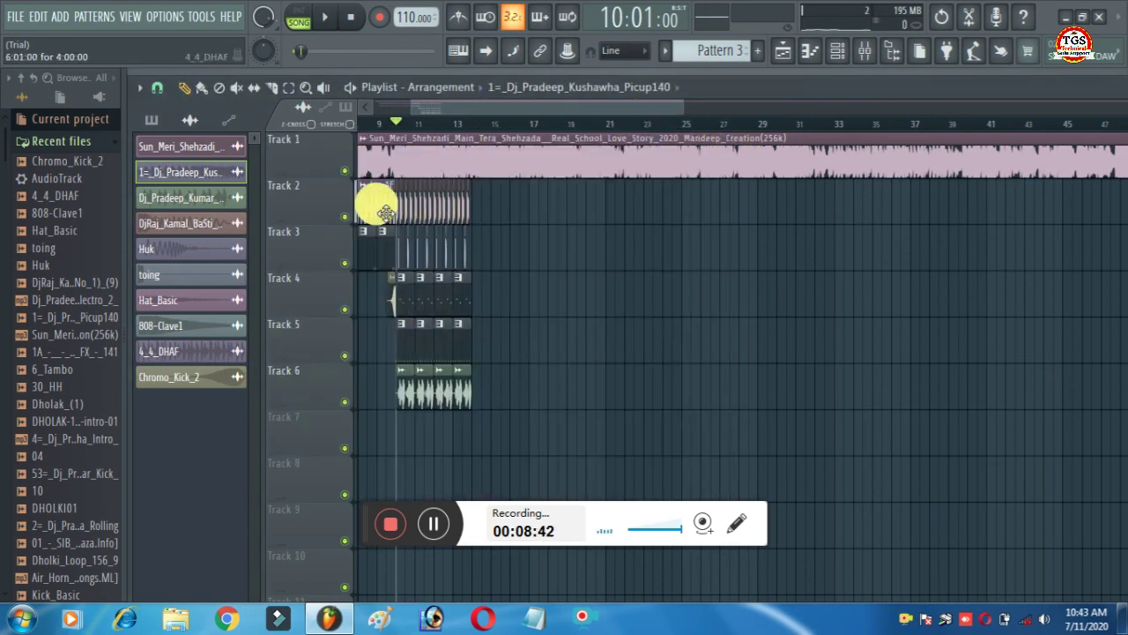
{"action": "scroll", "coordinate": [385, 124], "scroll_direction": "up", "scroll_amount": 2}
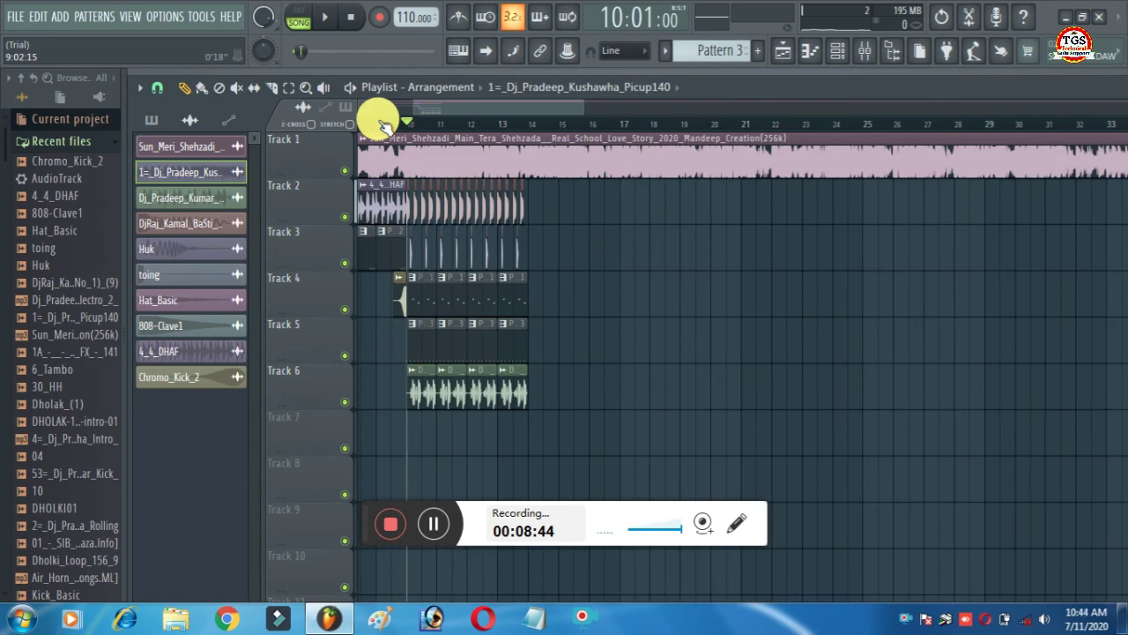
{"action": "scroll", "coordinate": [385, 123], "scroll_direction": "down", "scroll_amount": 3}
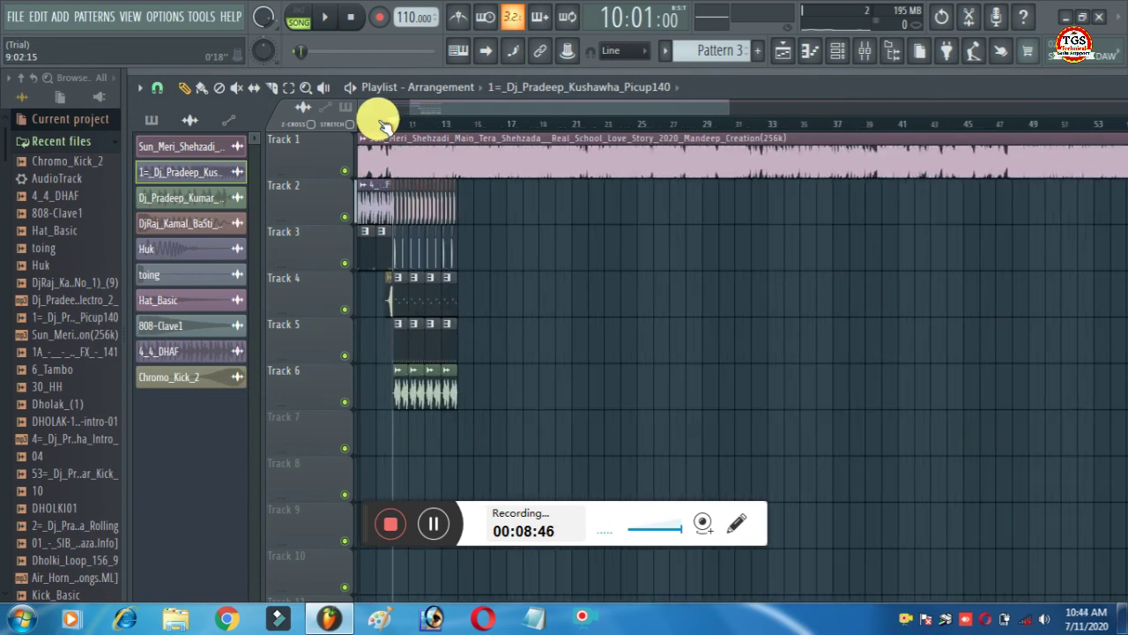
{"action": "scroll", "coordinate": [385, 123], "scroll_direction": "down", "scroll_amount": 4}
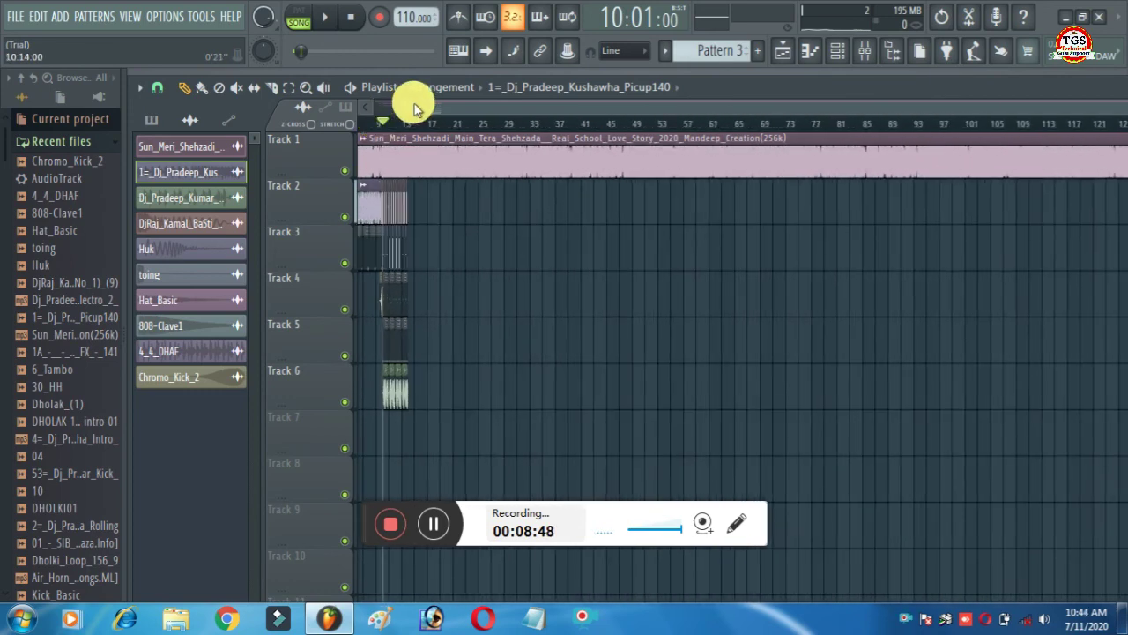
{"action": "scroll", "coordinate": [416, 109], "scroll_direction": "up", "scroll_amount": 2}
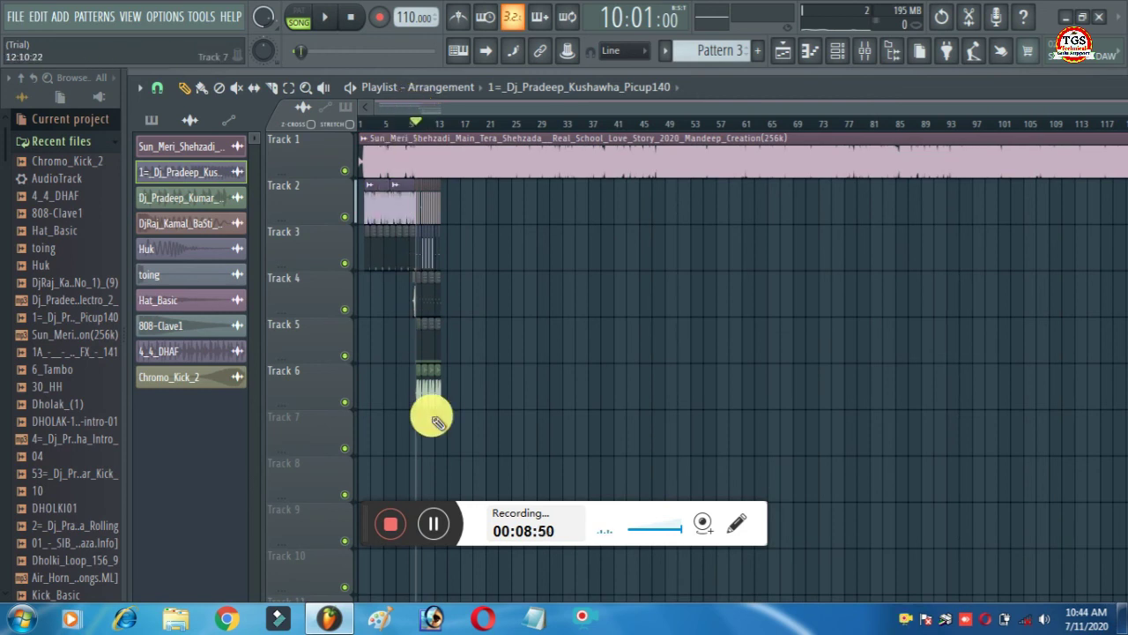